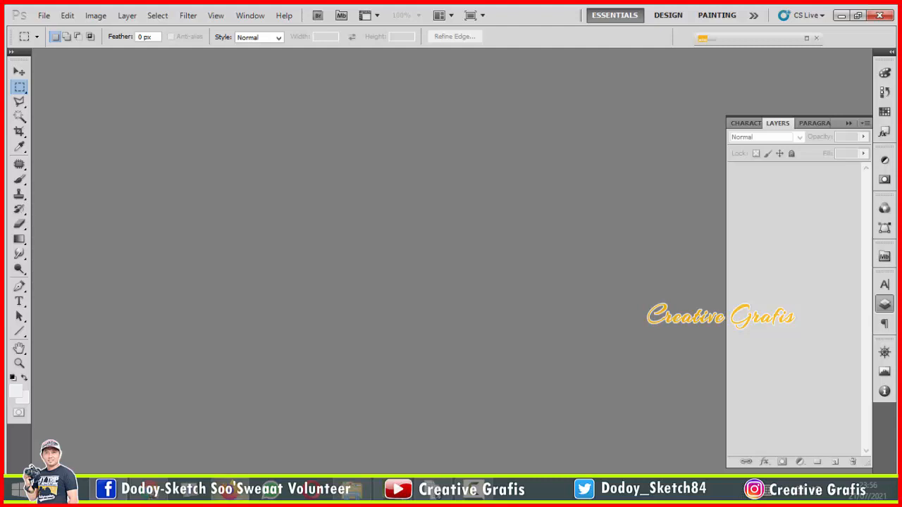
- Switch to Chrome and look through the "foto pas foto studio" image results for examples of ID photos and their sizes
{"action": "left_click", "coordinate": [149, 490]}
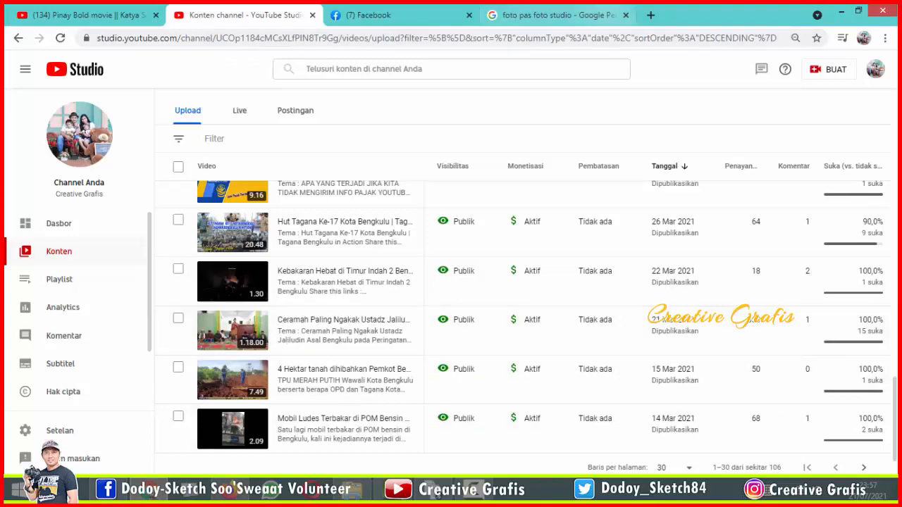
{"action": "left_click", "coordinate": [556, 15]}
{"action": "scroll", "coordinate": [493, 282], "scroll_direction": "up", "scroll_amount": 1}
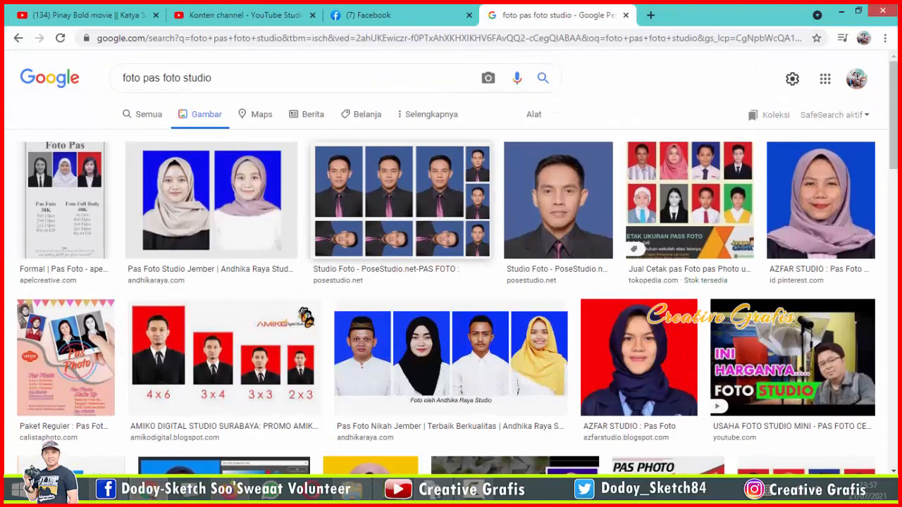
{"action": "scroll", "coordinate": [557, 141], "scroll_direction": "down", "scroll_amount": 2}
{"action": "scroll", "coordinate": [557, 141], "scroll_direction": "up", "scroll_amount": 1}
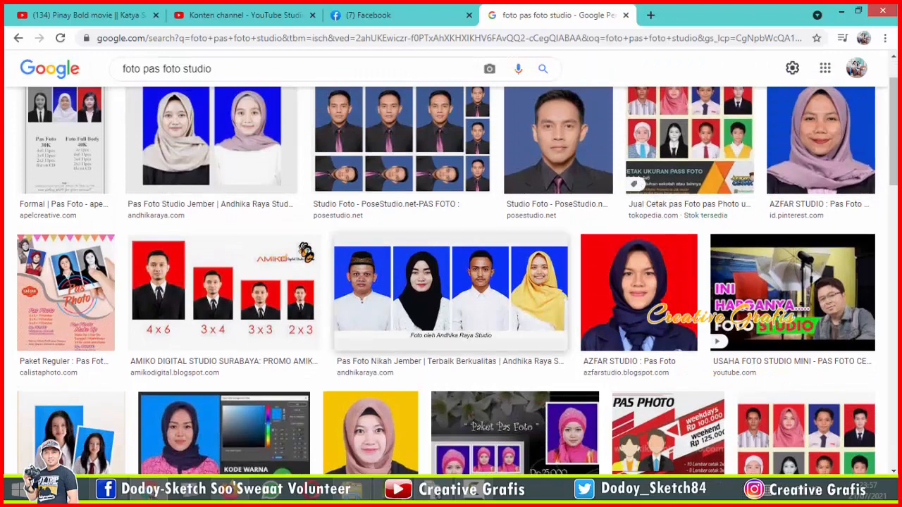
{"action": "scroll", "coordinate": [451, 296], "scroll_direction": "down", "scroll_amount": 3}
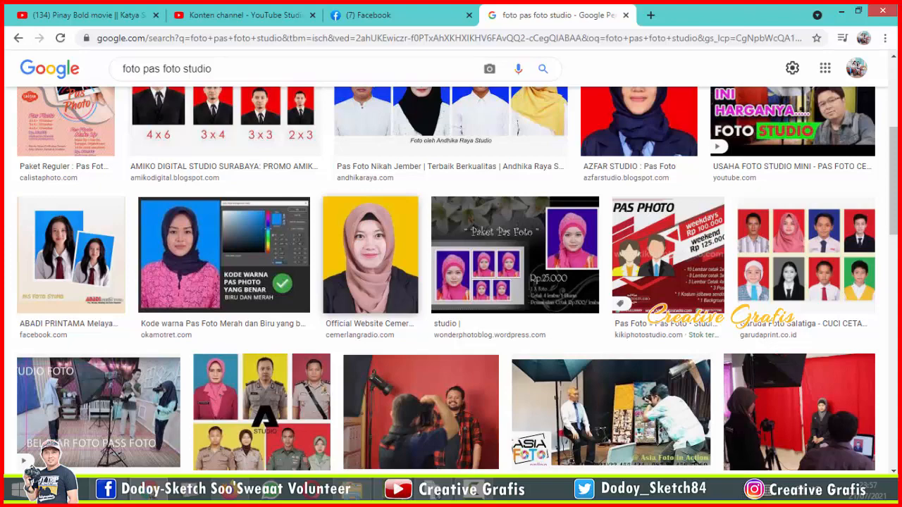
{"action": "scroll", "coordinate": [452, 282], "scroll_direction": "up", "scroll_amount": 2}
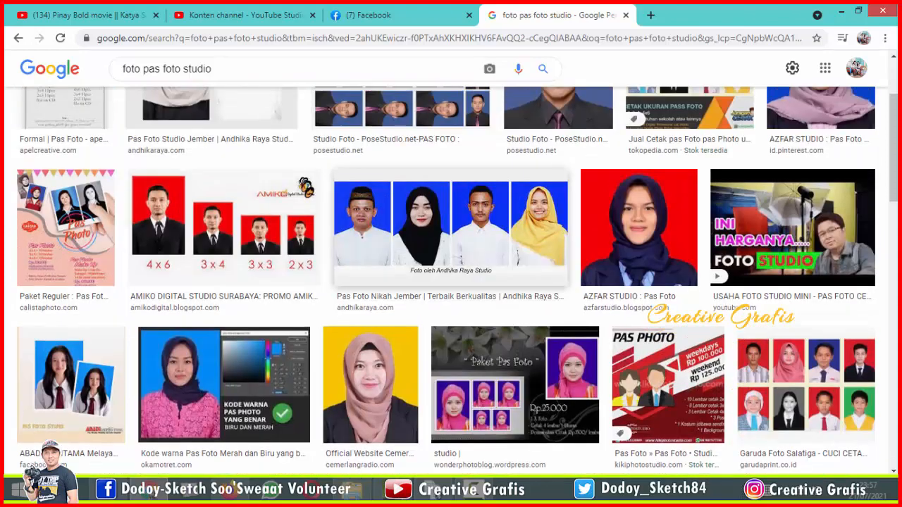
{"action": "scroll", "coordinate": [451, 282], "scroll_direction": "down", "scroll_amount": 3}
{"action": "scroll", "coordinate": [451, 282], "scroll_direction": "down", "scroll_amount": 6}
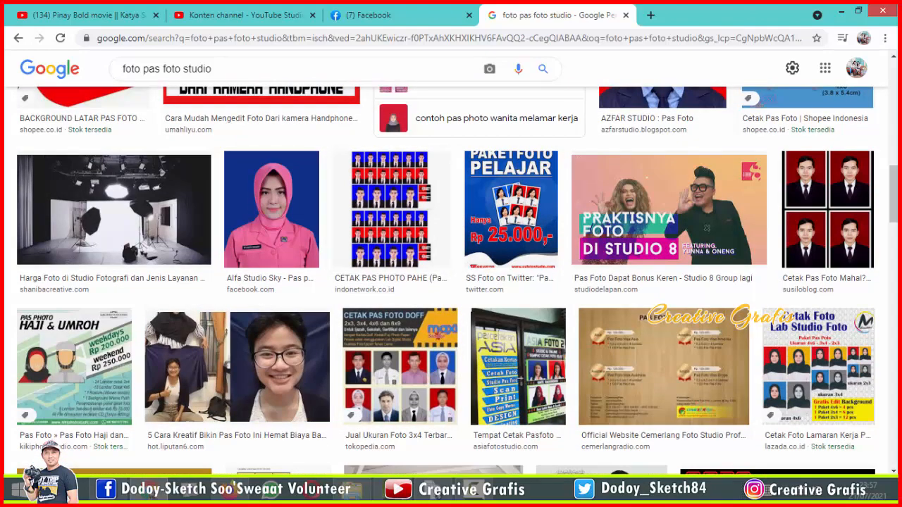
{"action": "scroll", "coordinate": [451, 282], "scroll_direction": "down", "scroll_amount": 5}
{"action": "scroll", "coordinate": [451, 282], "scroll_direction": "down", "scroll_amount": 3}
{"action": "scroll", "coordinate": [451, 281], "scroll_direction": "up", "scroll_amount": 1}
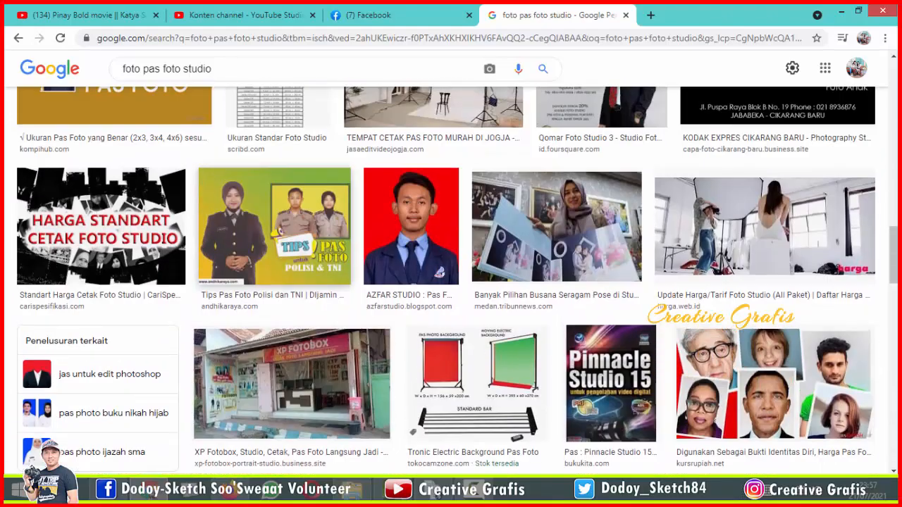
- Preview the "Tips Pas Foto Polisi dan TNI" image, check its related images, and review the earlier search results
{"action": "left_click", "coordinate": [274, 225]}
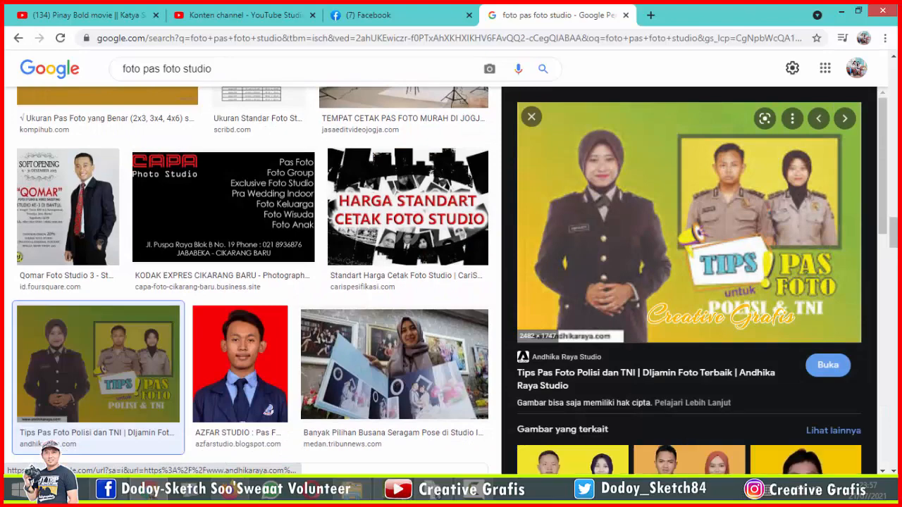
{"action": "scroll", "coordinate": [689, 281], "scroll_direction": "down", "scroll_amount": 3}
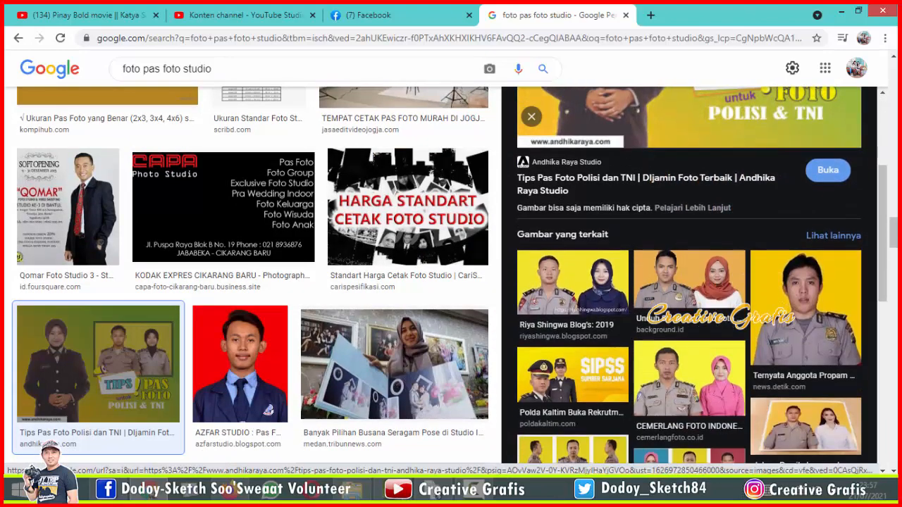
{"action": "scroll", "coordinate": [689, 280], "scroll_direction": "up", "scroll_amount": 3}
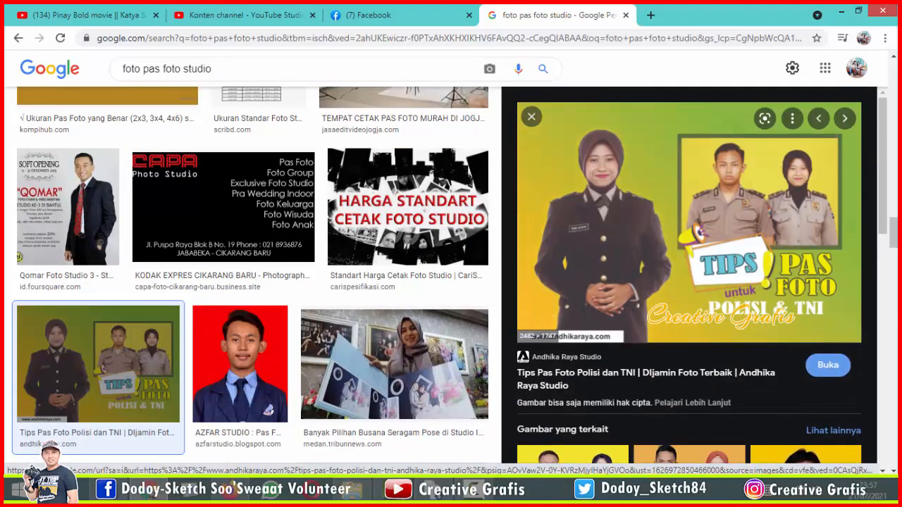
{"action": "scroll", "coordinate": [689, 281], "scroll_direction": "up", "scroll_amount": 12}
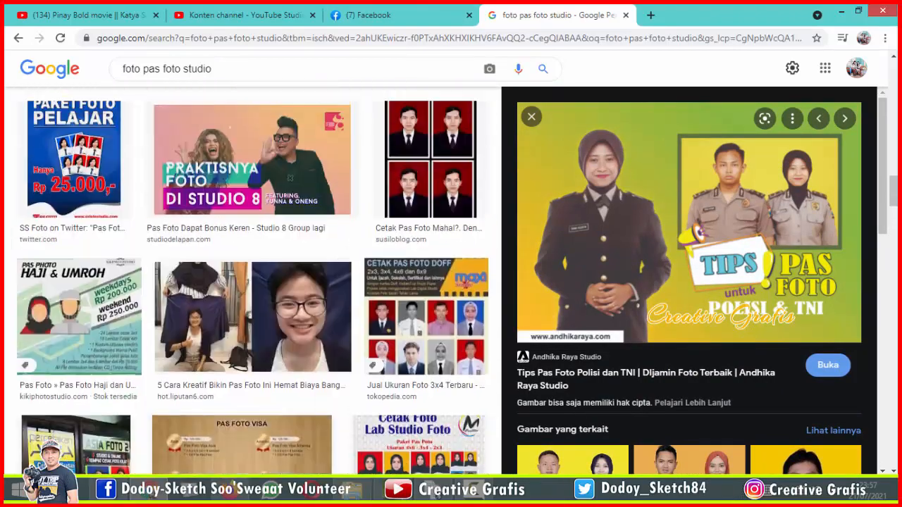
{"action": "scroll", "coordinate": [255, 280], "scroll_direction": "up", "scroll_amount": 3}
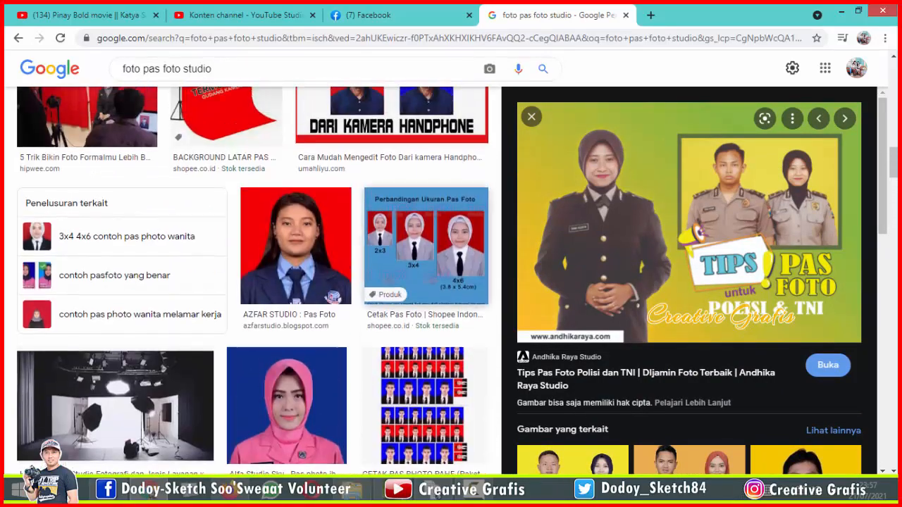
{"action": "scroll", "coordinate": [255, 281], "scroll_direction": "down", "scroll_amount": 5}
{"action": "scroll", "coordinate": [256, 281], "scroll_direction": "up", "scroll_amount": 5}
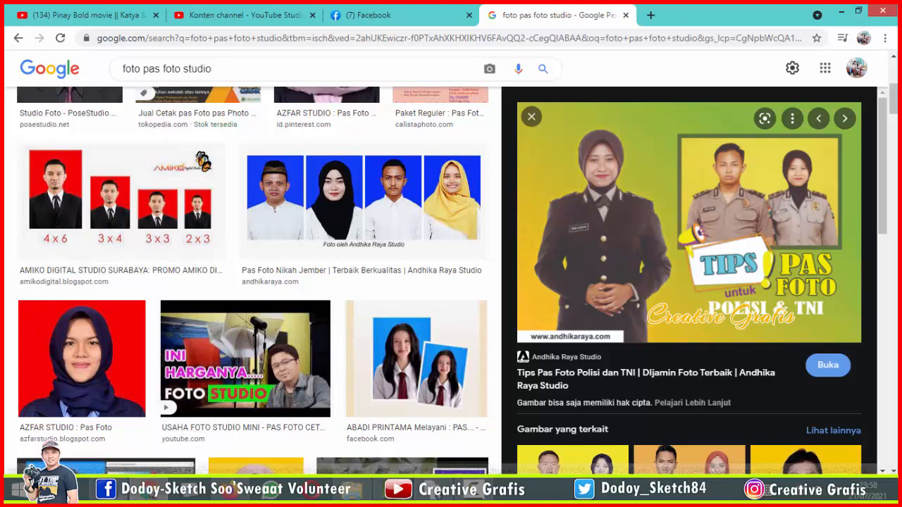
- Switch back to Photoshop and show the Crop tool's presets in an enlarged preset list limited to the current tool
{"action": "key", "text": "alt+Tab"}
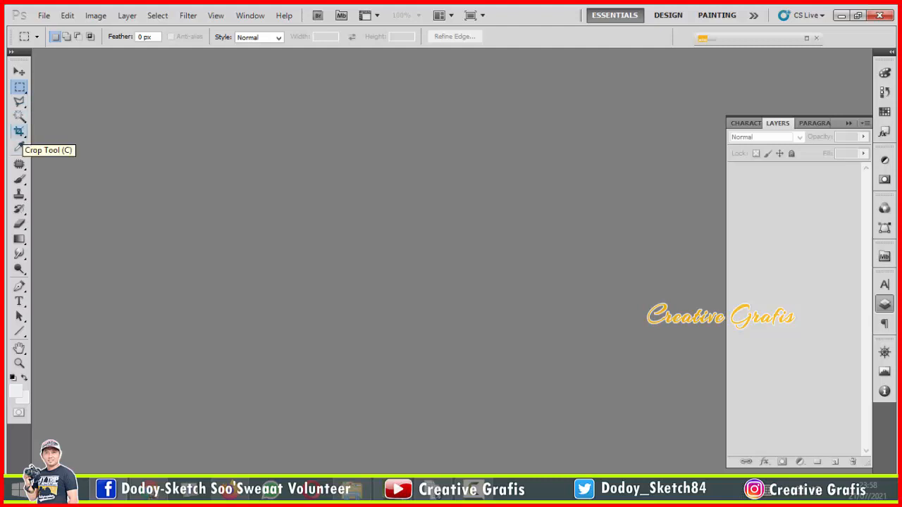
{"action": "left_click", "coordinate": [20, 131]}
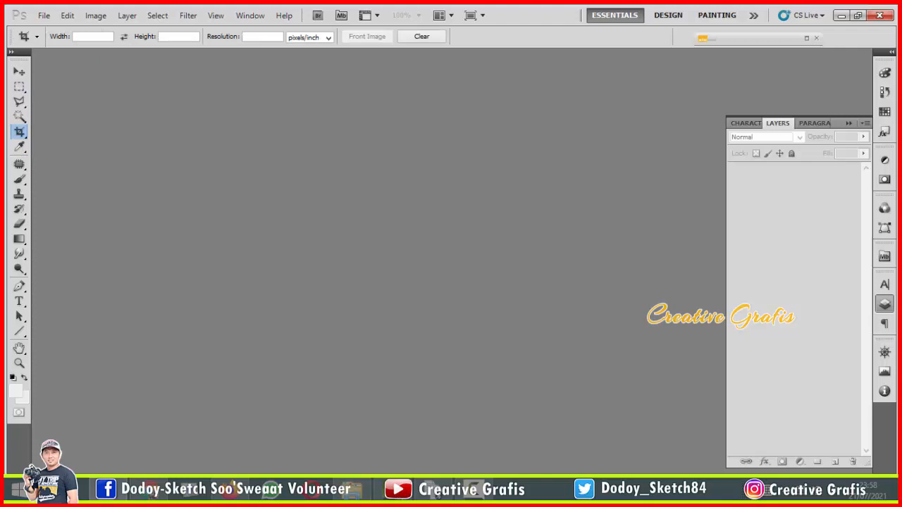
{"action": "left_click", "coordinate": [37, 36]}
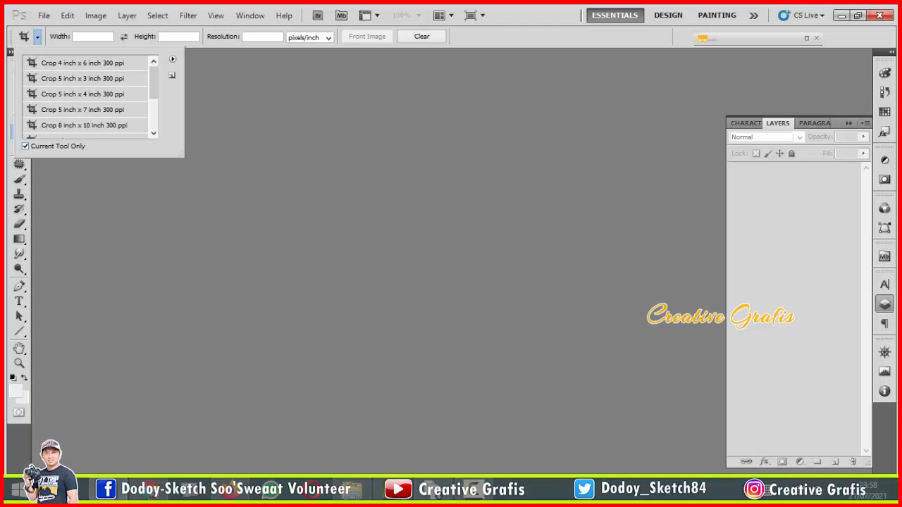
{"action": "left_click", "coordinate": [26, 146]}
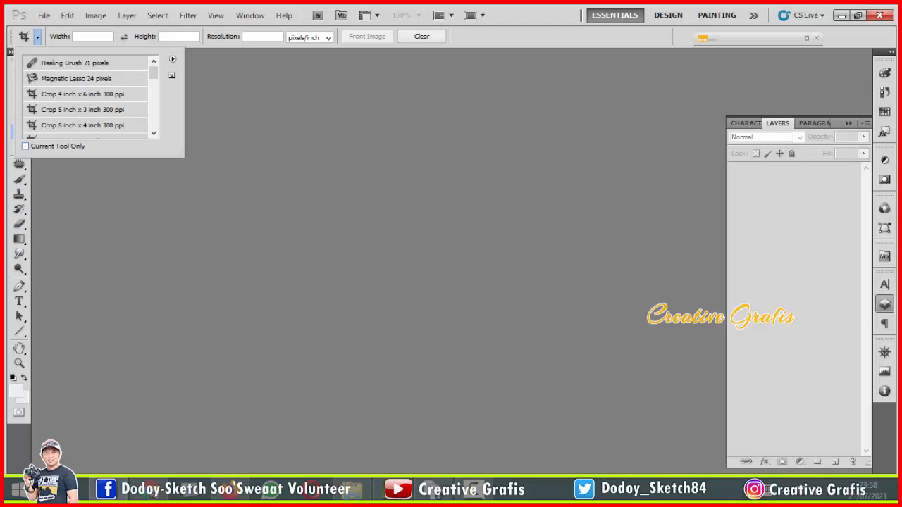
{"action": "left_click_drag", "start_coordinate": [153, 72], "coordinate": [153, 124]}
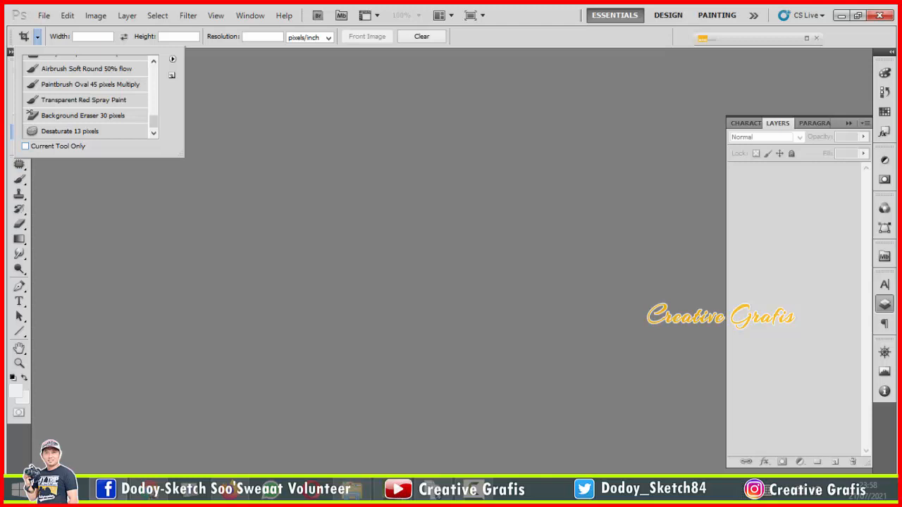
{"action": "left_click", "coordinate": [25, 146]}
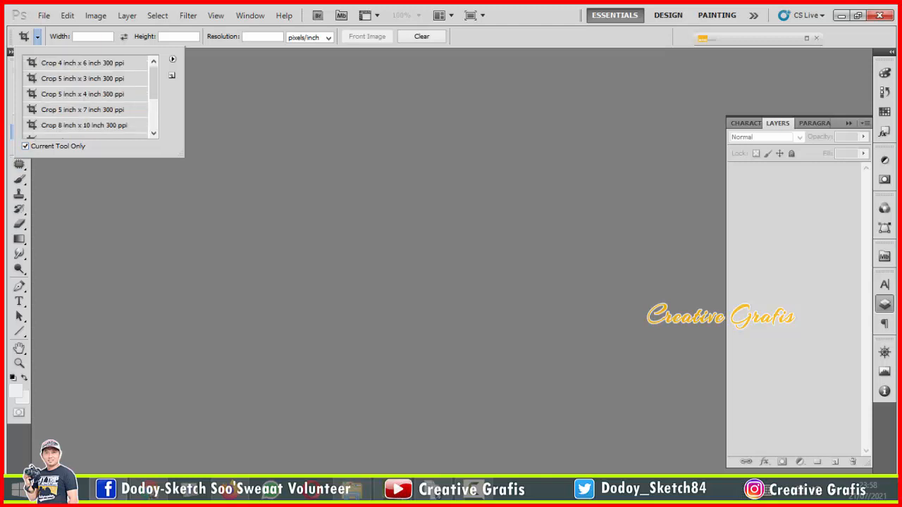
{"action": "left_click_drag", "start_coordinate": [181, 154], "coordinate": [182, 230]}
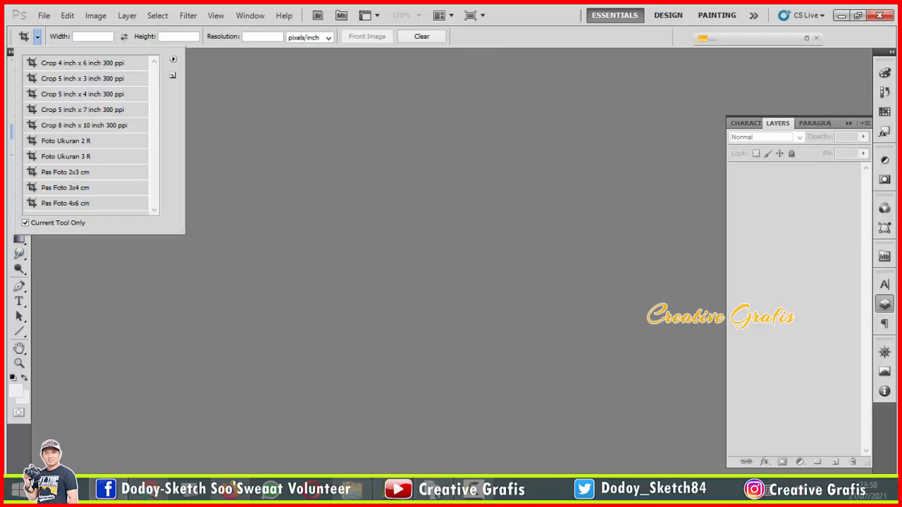
- Load the Pas Foto 2x3 cm crop preset and replace it with the Crop 5 inch x 7 inch 300 ppi preset
{"action": "double_click", "coordinate": [65, 172]}
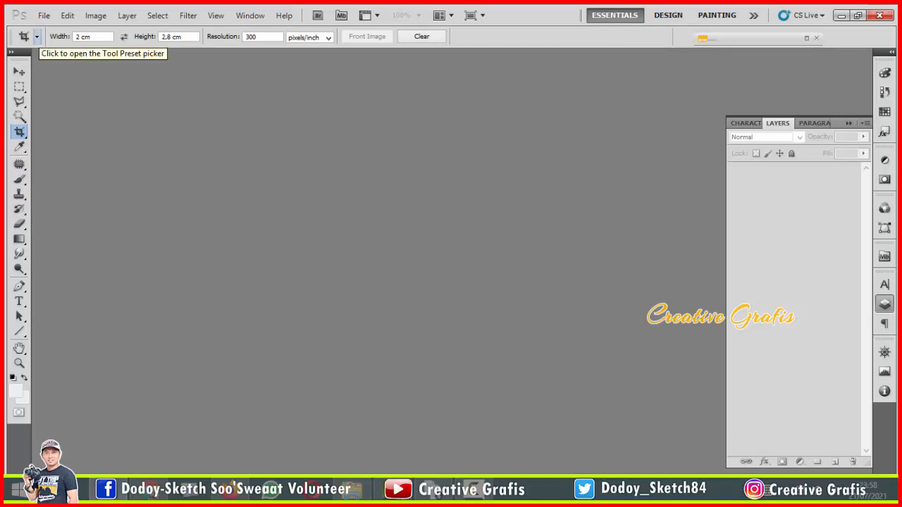
{"action": "left_click", "coordinate": [37, 36]}
{"action": "double_click", "coordinate": [82, 110]}
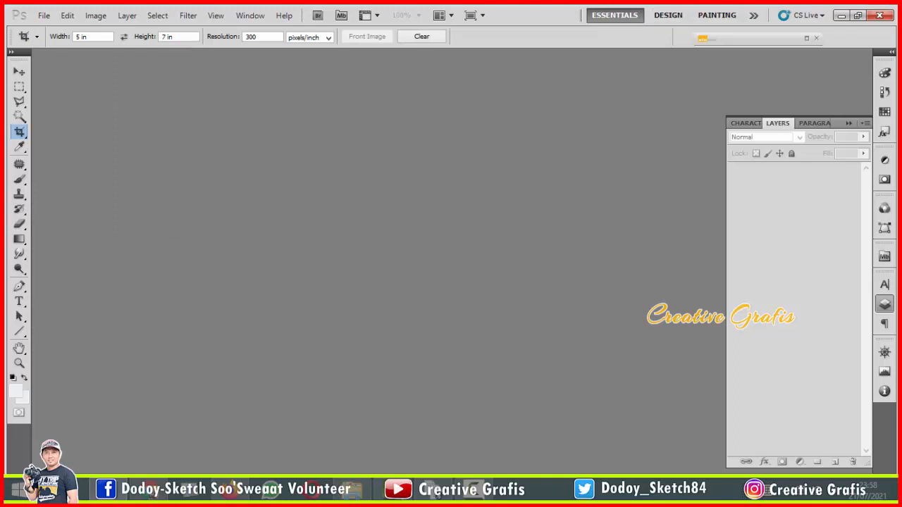
- Open the portrait EiGo_GTVoAEDhmv from the Downloads folder and fit the whole photo in the window
{"action": "key", "text": "ctrl+o"}
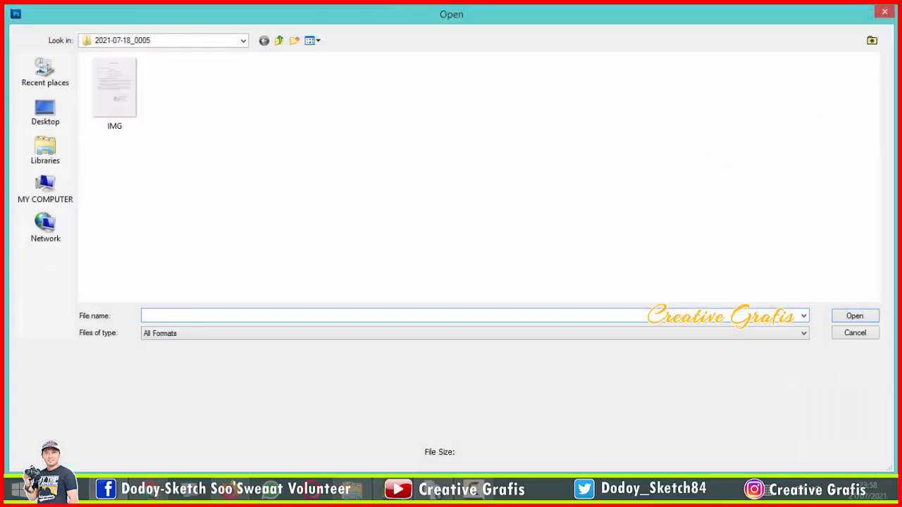
{"action": "left_click", "coordinate": [45, 189]}
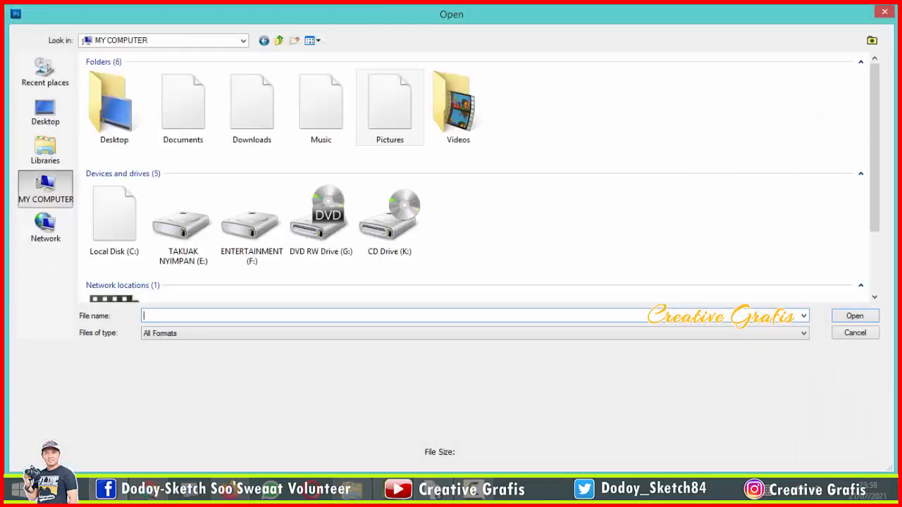
{"action": "double_click", "coordinate": [247, 112]}
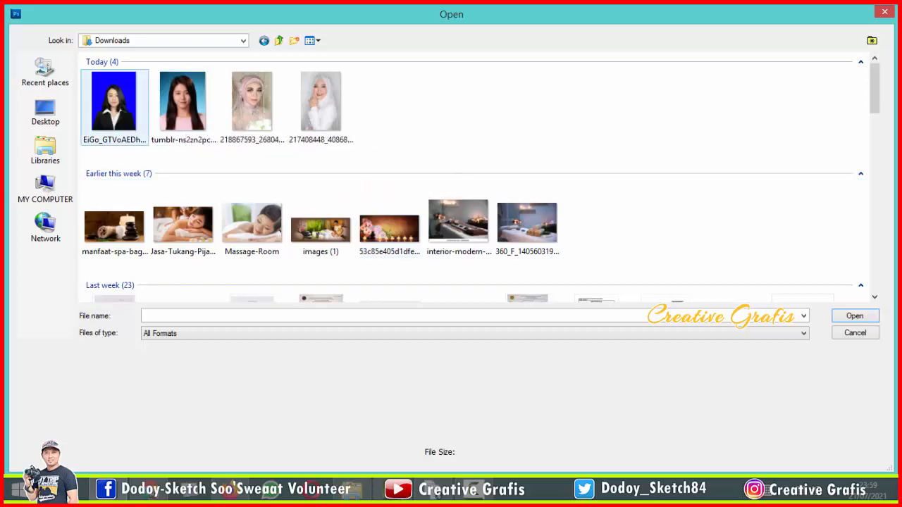
{"action": "left_click", "coordinate": [114, 113]}
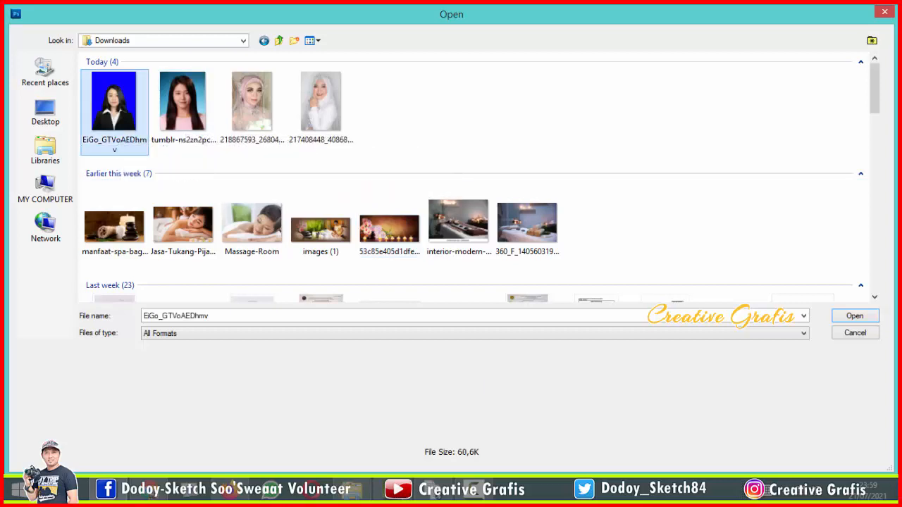
{"action": "double_click", "coordinate": [113, 113]}
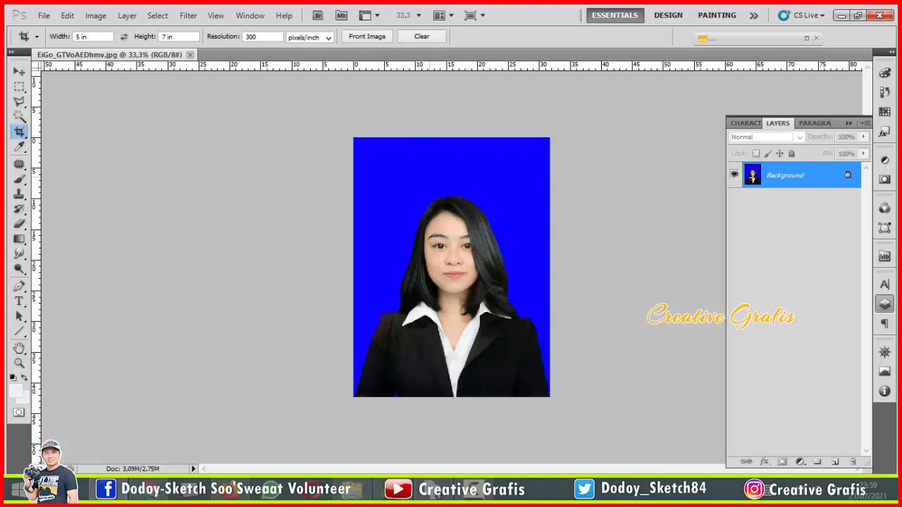
{"action": "key", "text": "ctrl+0"}
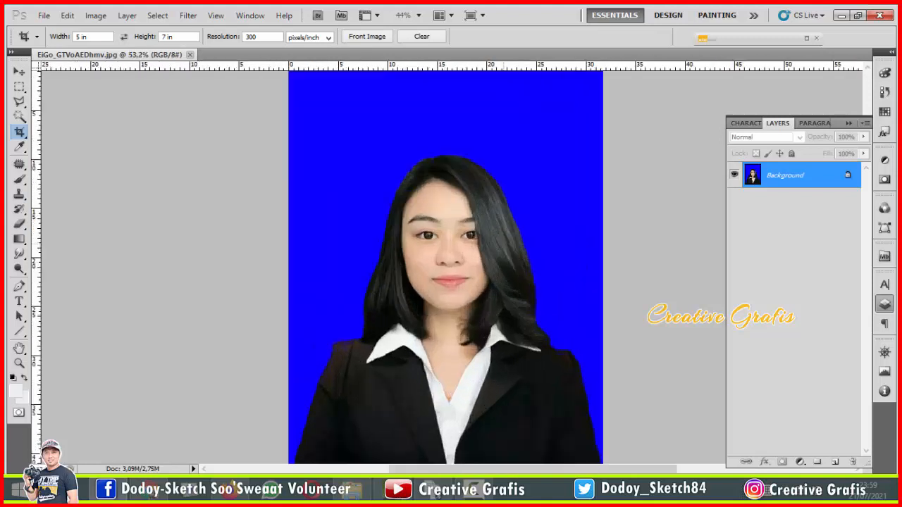
{"action": "key", "text": "v"}
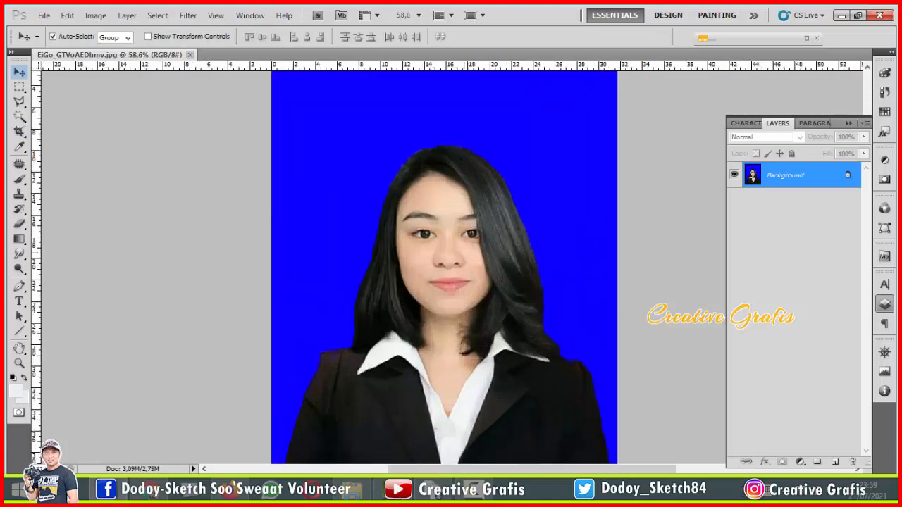
{"action": "key", "text": "ctrl+0"}
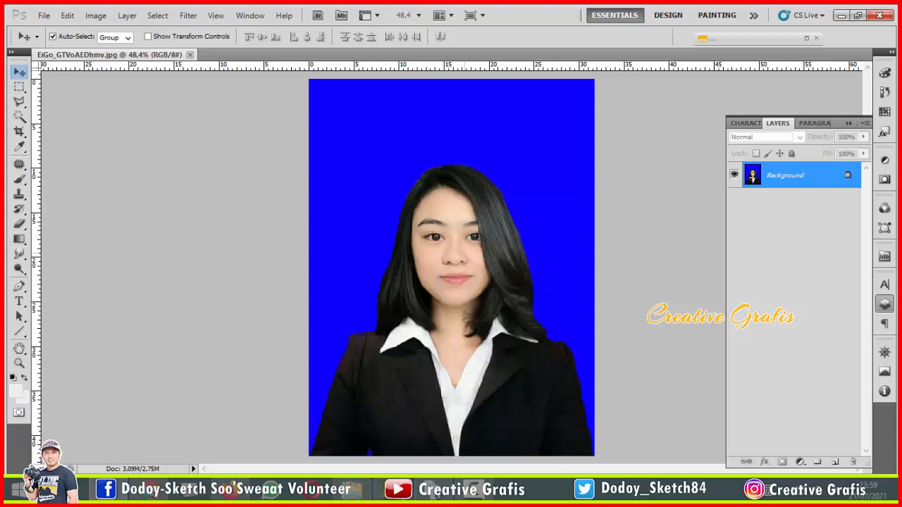
- Load the Crop 4 inch x 6 inch 300 ppi preset for the Crop tool and replace it with Crop 5 inch x 3 inch 300 ppi
{"action": "scroll", "coordinate": [451, 268], "scroll_direction": "down", "scroll_amount": 1}
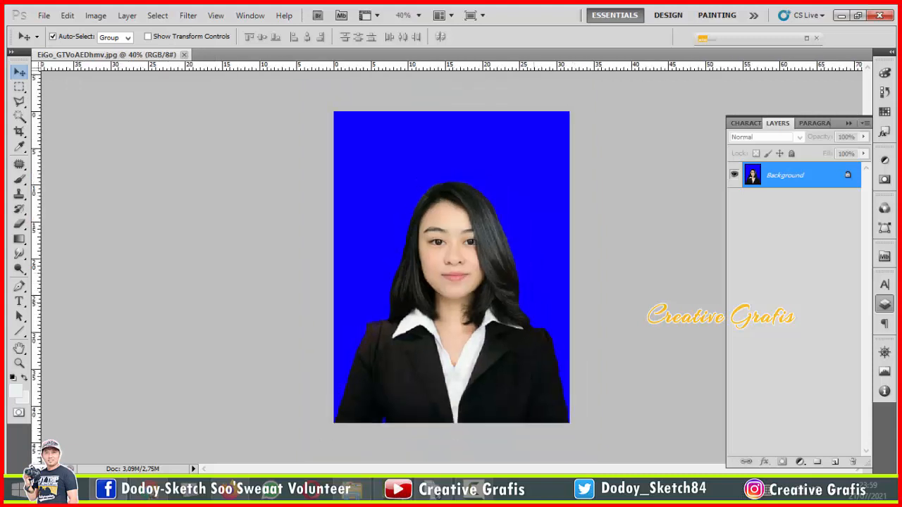
{"action": "scroll", "coordinate": [452, 268], "scroll_direction": "up", "scroll_amount": 1}
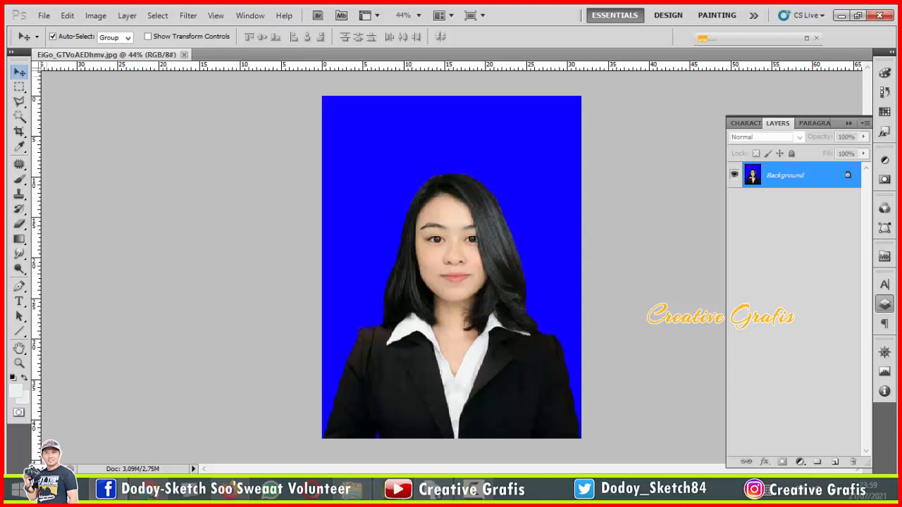
{"action": "left_click", "coordinate": [19, 132]}
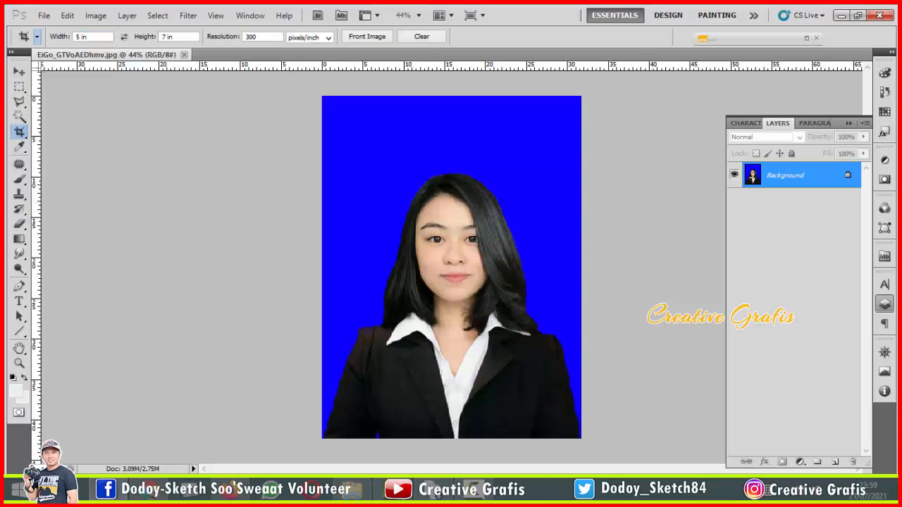
{"action": "left_click", "coordinate": [36, 37]}
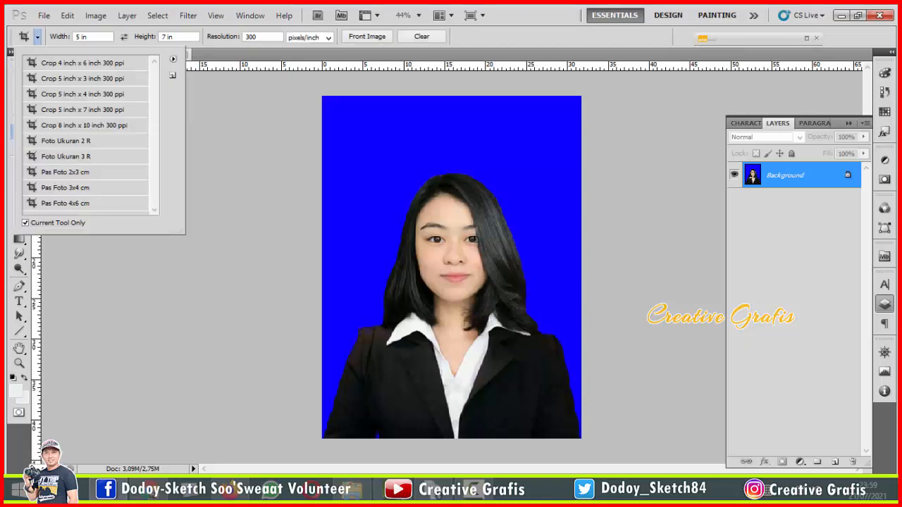
{"action": "scroll", "coordinate": [451, 266], "scroll_direction": "up", "scroll_amount": 3}
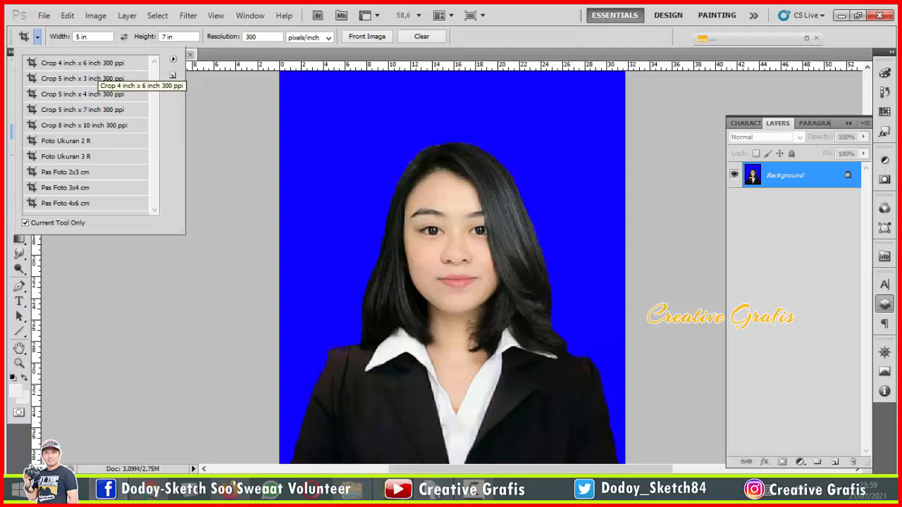
{"action": "left_click", "coordinate": [83, 63]}
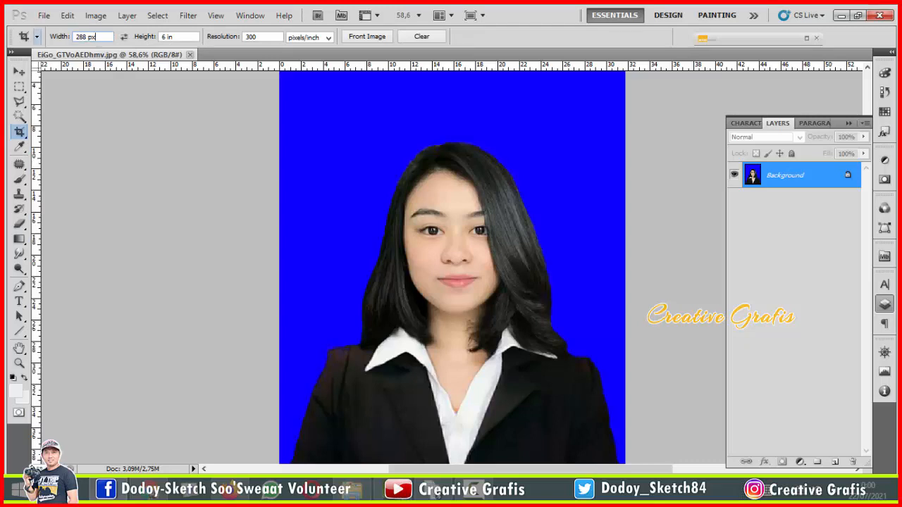
{"action": "left_click", "coordinate": [37, 36]}
{"action": "left_click", "coordinate": [83, 79]}
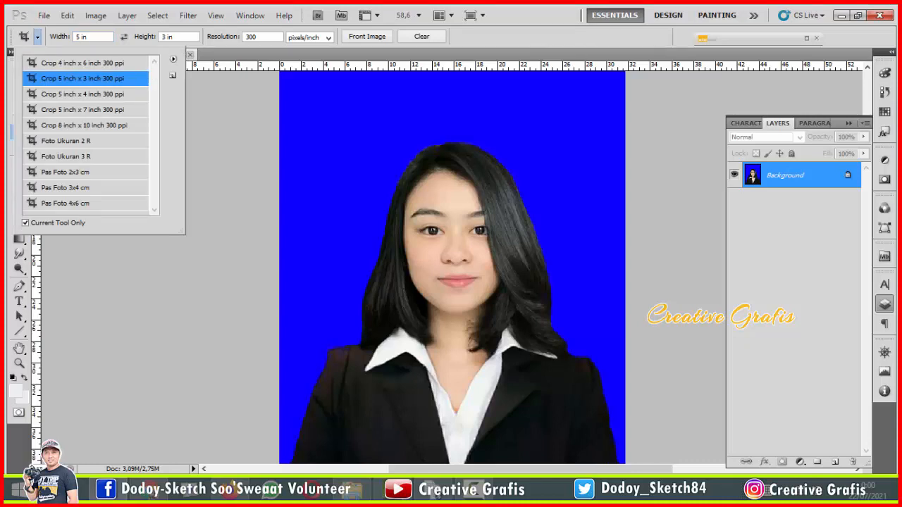
- Change the units of the crop width and crop height from inches to cm
{"action": "left_click", "coordinate": [97, 38]}
{"action": "right_click", "coordinate": [97, 38]}
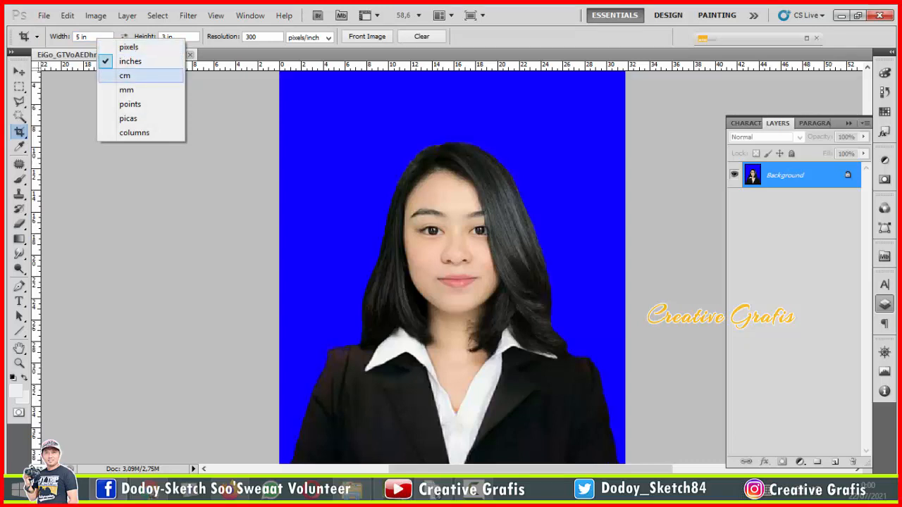
{"action": "left_click", "coordinate": [131, 76]}
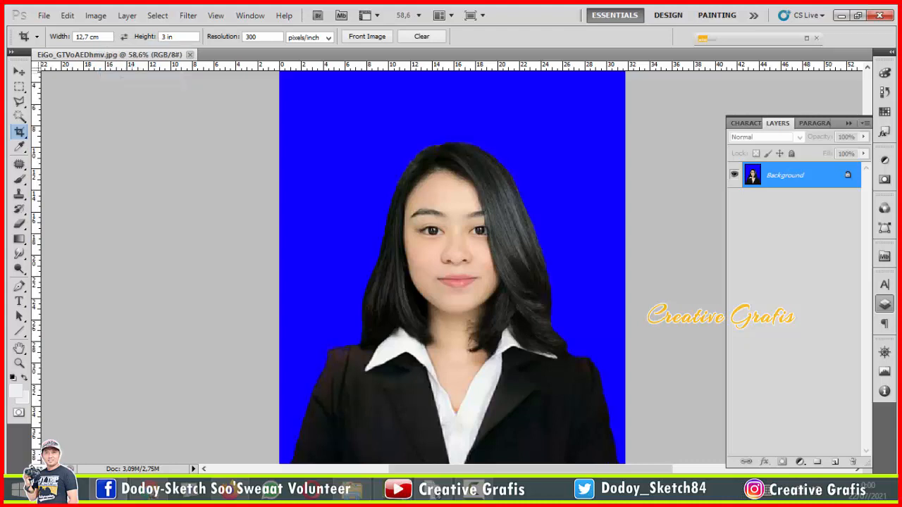
{"action": "right_click", "coordinate": [173, 36]}
{"action": "left_click", "coordinate": [211, 72]}
- Set the crop width to 2 cm and the crop height to 2.8 cm
{"action": "left_click_drag", "start_coordinate": [189, 36], "coordinate": [159, 37]}
{"action": "left_click_drag", "start_coordinate": [89, 36], "coordinate": [75, 37]}
{"action": "type", "text": "2"}
{"action": "key", "text": "Tab"}
{"action": "type", "text": "3"}
{"action": "key", "text": "Tab"}
{"action": "type", "text": "2,8"}
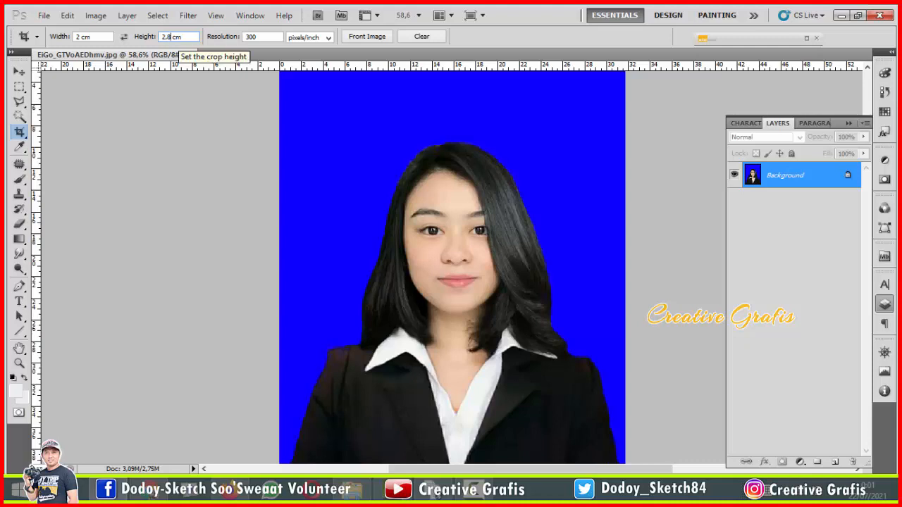
- Save the current crop settings as a new tool preset named PAS FOTO = 2 X 3 CM
{"action": "left_click", "coordinate": [37, 37]}
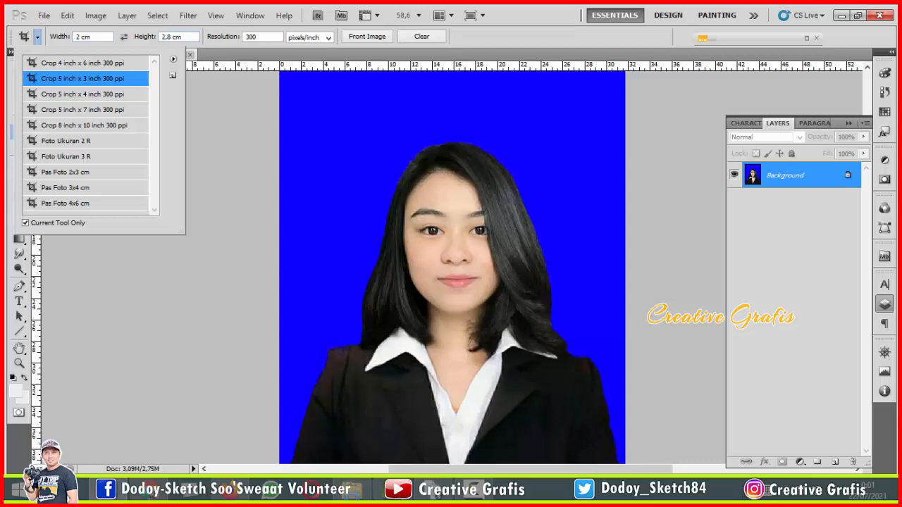
{"action": "left_click", "coordinate": [172, 59]}
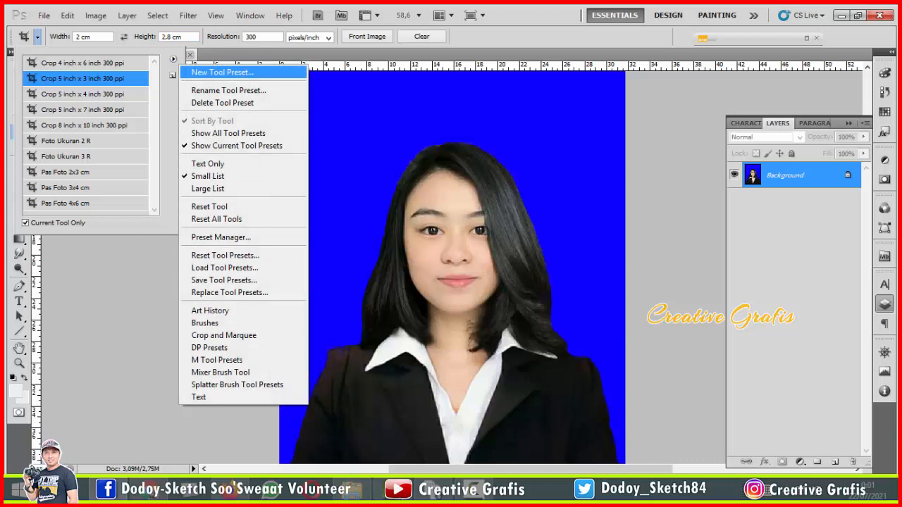
{"action": "left_click", "coordinate": [223, 73]}
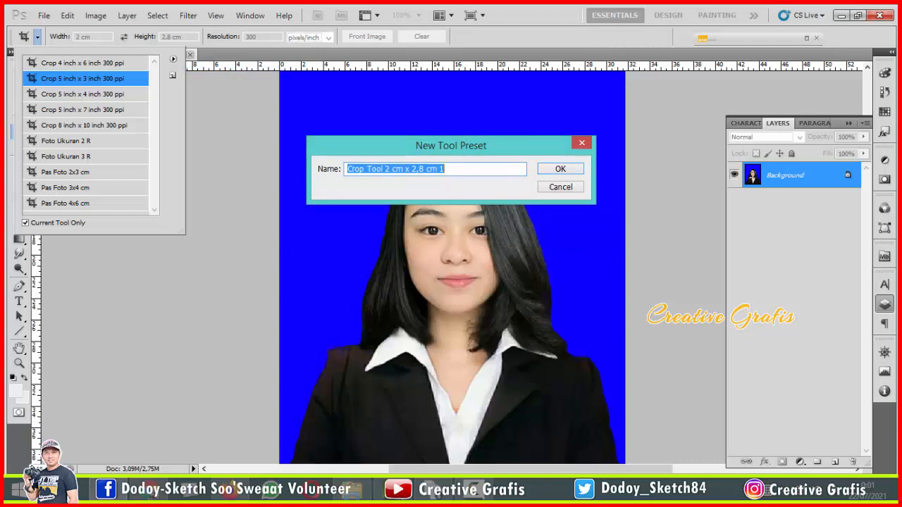
{"action": "type", "text": "PAS FOTO"}
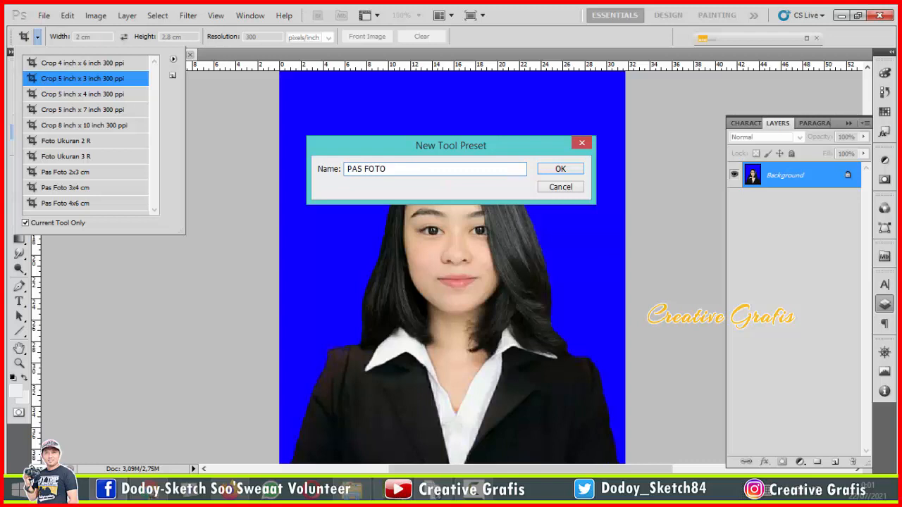
{"action": "type", "text": " = 2 X 3 CM"}
{"action": "key", "text": "Return"}
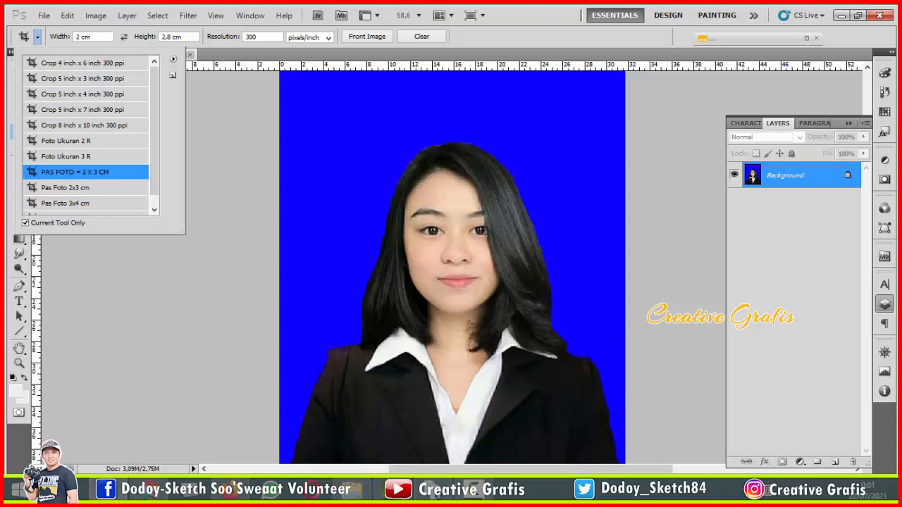
{"action": "key", "text": "Escape"}
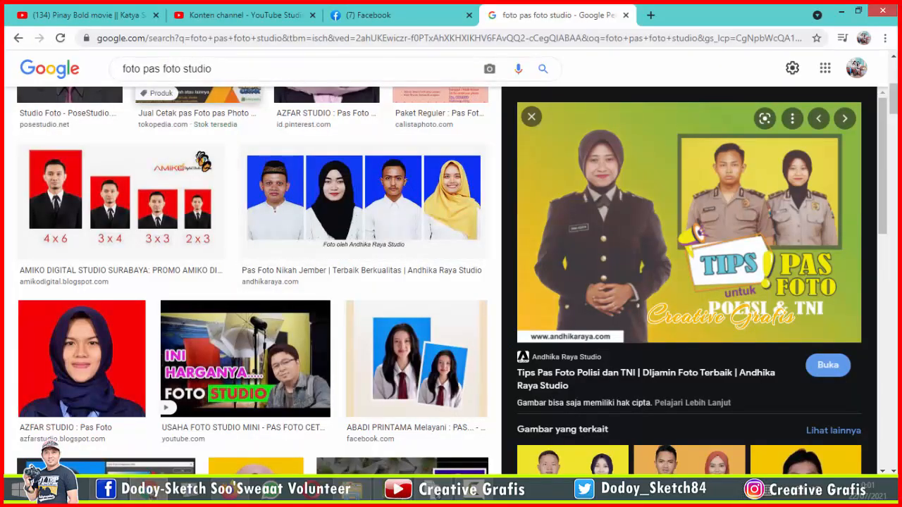
- Switch to the browser and search Google for "UKURAN PAS FOTO Standar studio" from its home page
{"action": "left_click_drag", "start_coordinate": [689, 223], "coordinate": [655, 267]}
{"action": "left_click", "coordinate": [50, 69]}
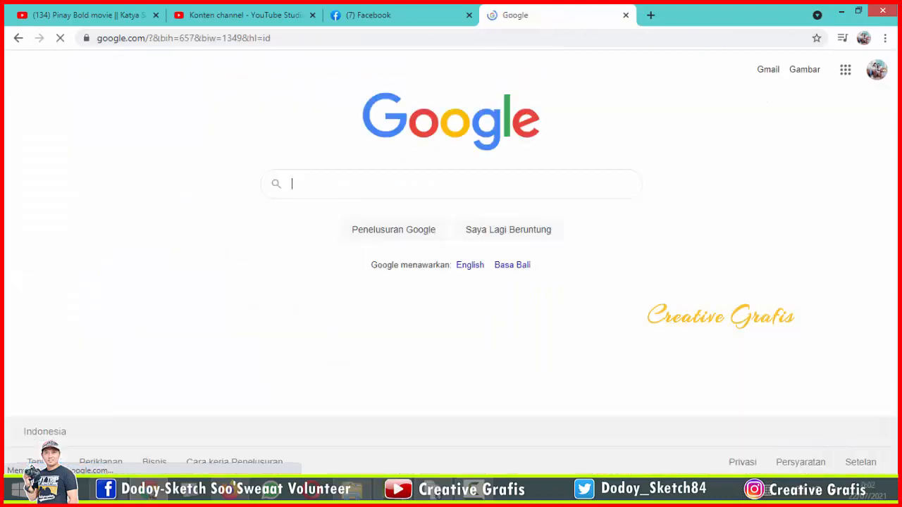
{"action": "type", "text": "UKUR"}
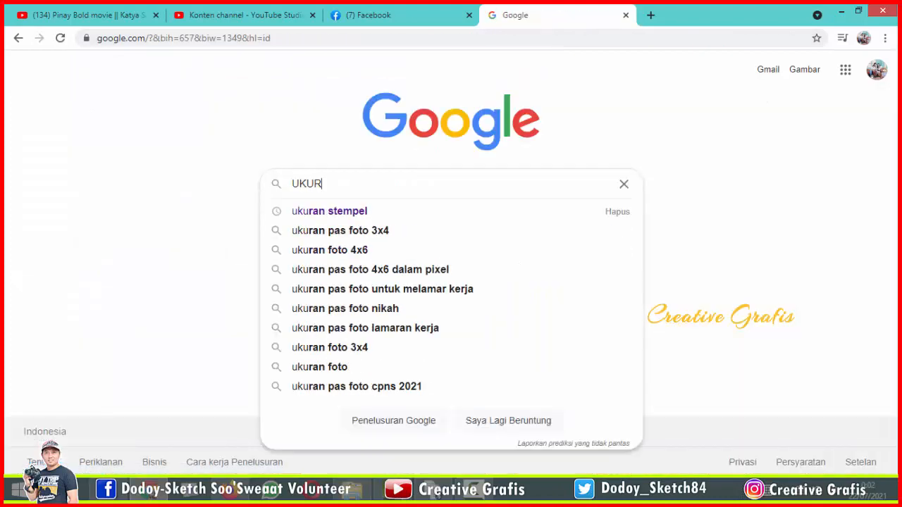
{"action": "type", "text": "AN PAS O"}
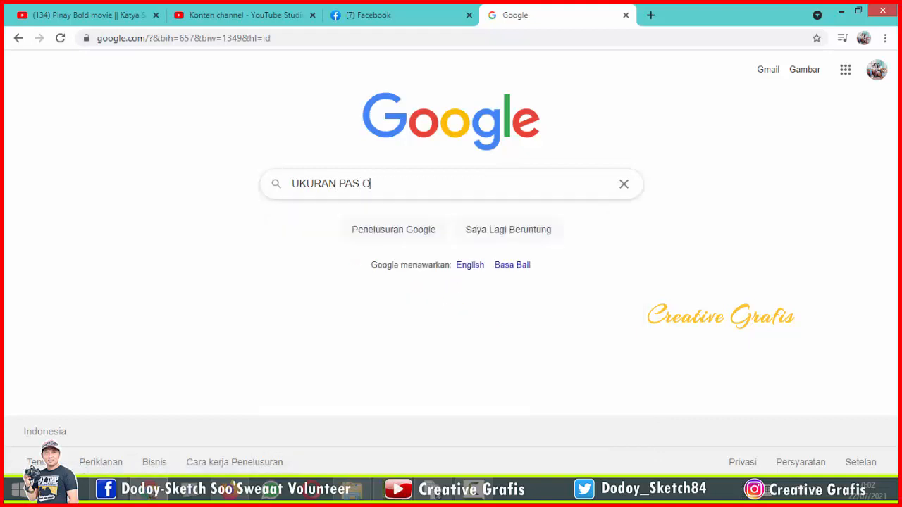
{"action": "key", "text": "BackSpace"}
{"action": "type", "text": "FOTO "}
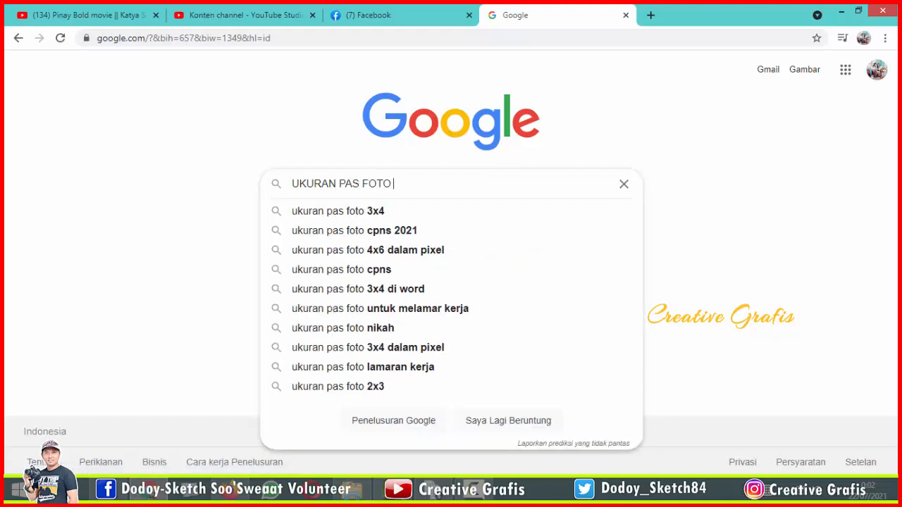
{"action": "type", "text": "Standa"}
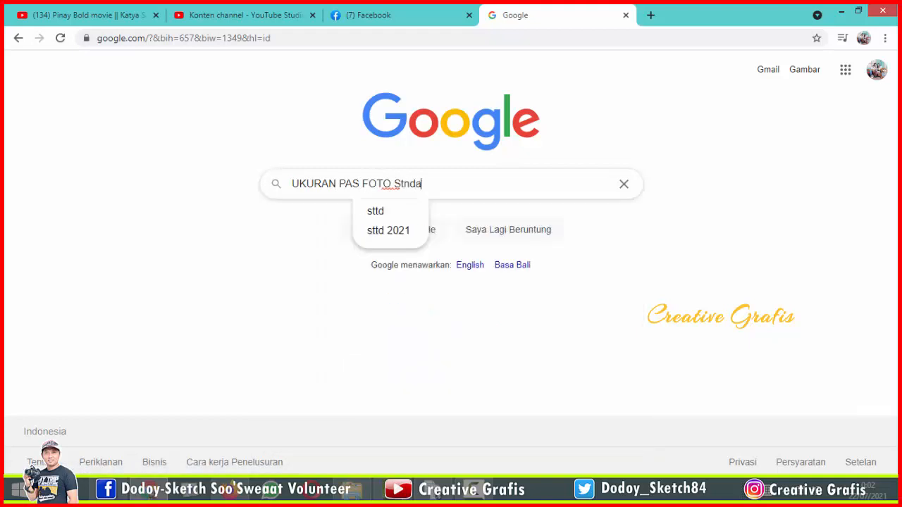
{"action": "key", "text": "BackSpace"}
{"action": "key", "text": "BackSpace"}
{"action": "key", "text": "BackSpace"}
{"action": "key", "text": "BackSpace"}
{"action": "type", "text": "andar stui"}
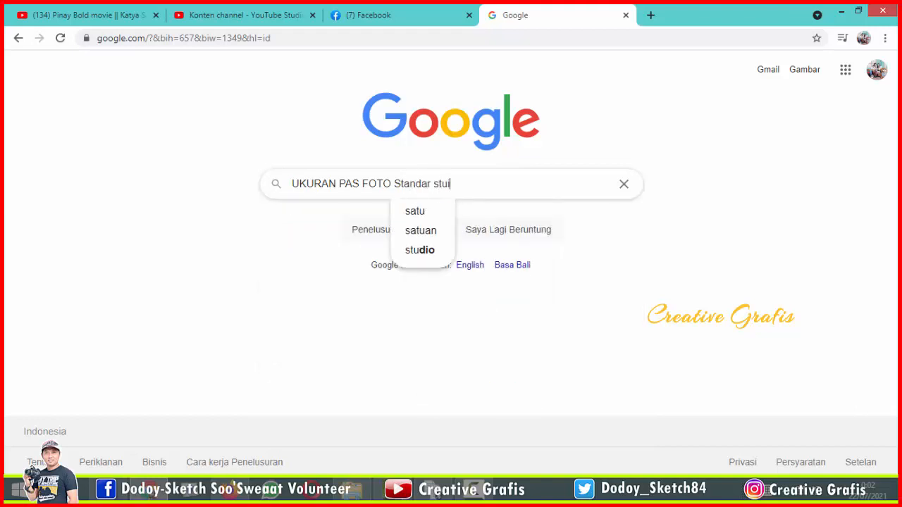
{"action": "key", "text": "BackSpace"}
{"action": "type", "text": "dio"}
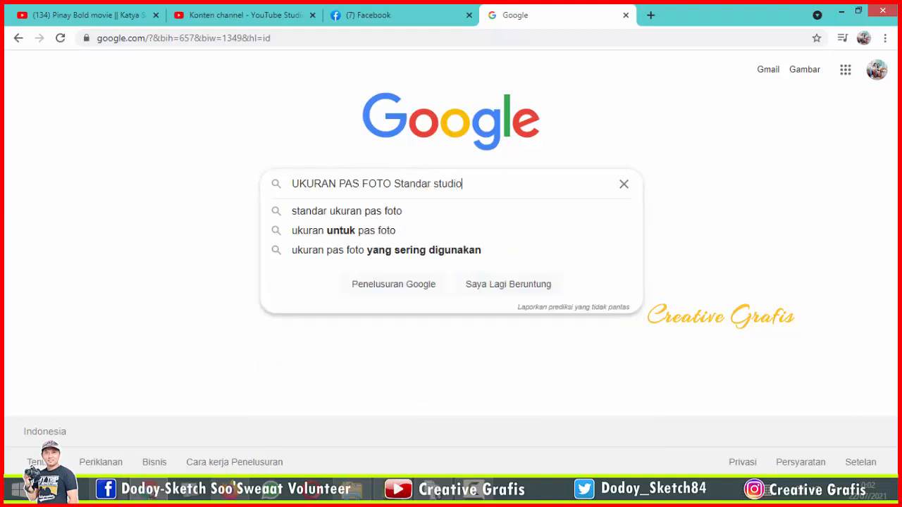
{"action": "key", "text": "Return"}
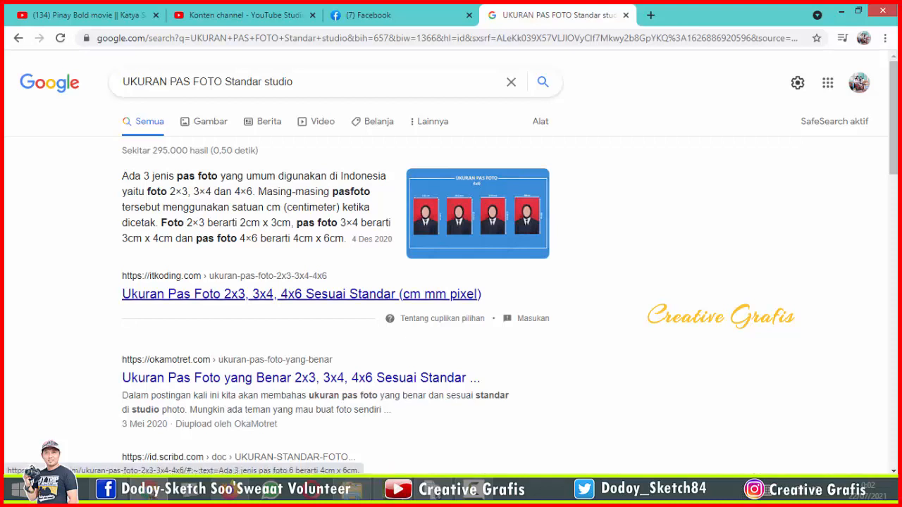
- Open the itkoding.com article on pas foto sizes in a new tab and preview the search summary's UKURAN PAS FOTO image
{"action": "right_click", "coordinate": [255, 297]}
{"action": "left_click", "coordinate": [306, 306]}
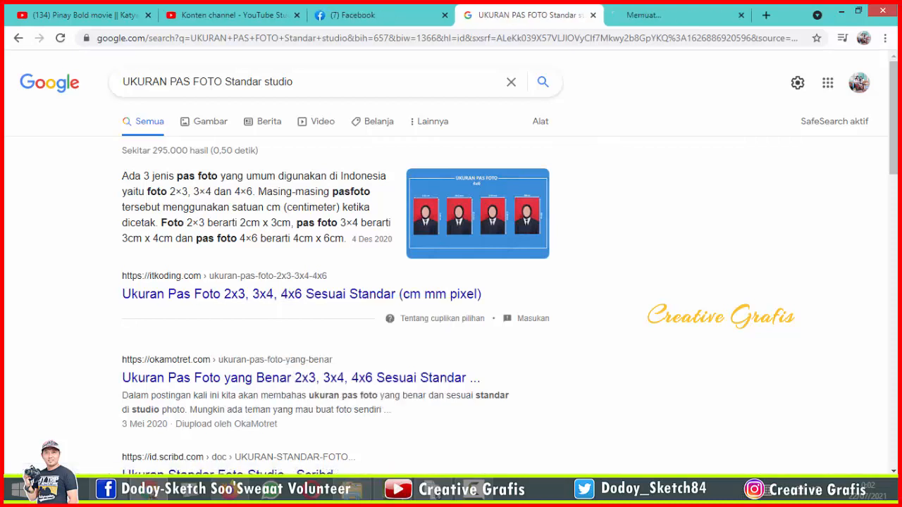
{"action": "left_click", "coordinate": [477, 213]}
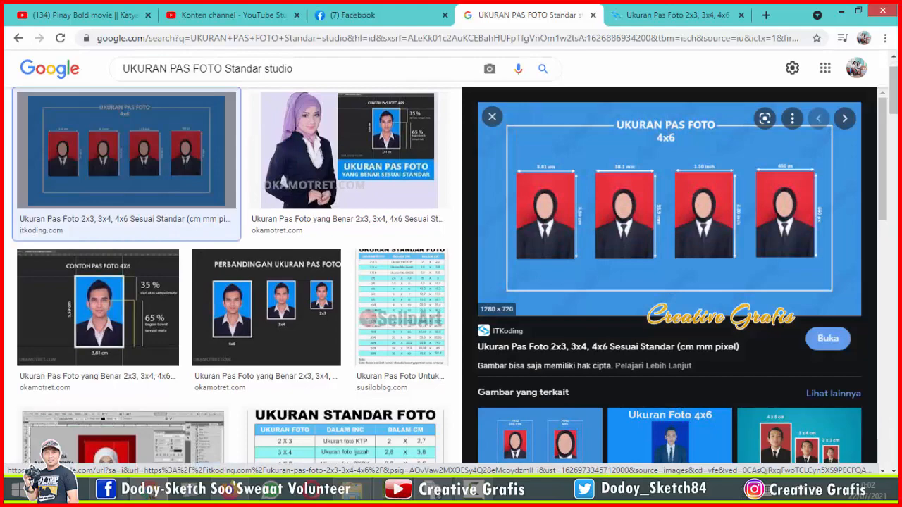
- Look through the related and main image results and preview susiloblog.com's Ukuran Standar Foto size table
{"action": "scroll", "coordinate": [669, 275], "scroll_direction": "down", "scroll_amount": 5}
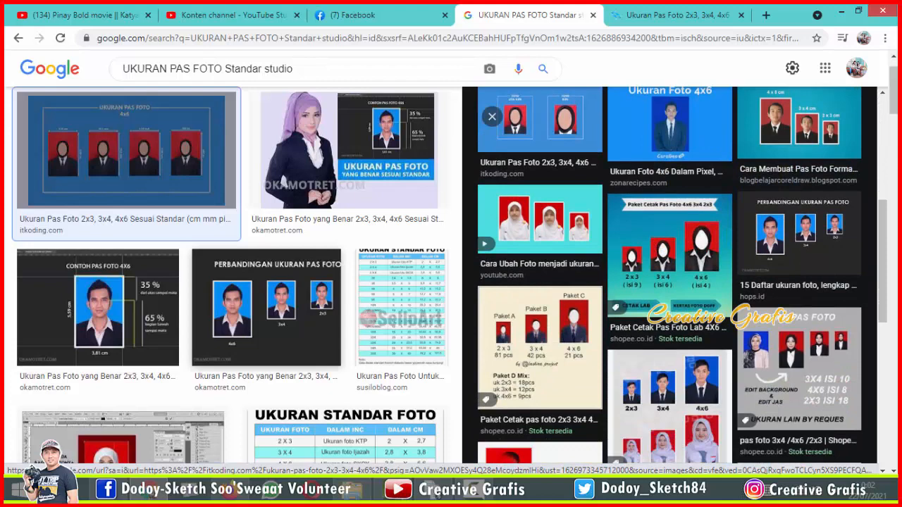
{"action": "scroll", "coordinate": [233, 275], "scroll_direction": "down", "scroll_amount": 1}
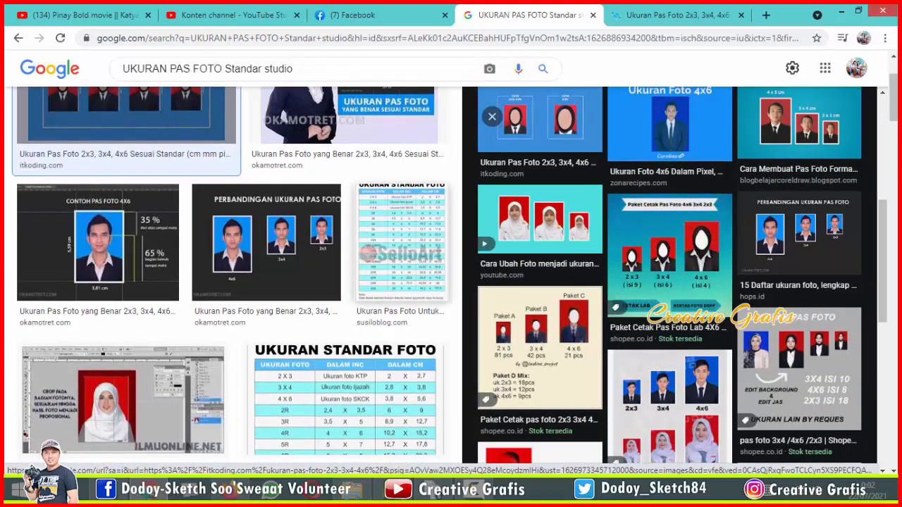
{"action": "scroll", "coordinate": [233, 275], "scroll_direction": "down", "scroll_amount": 3}
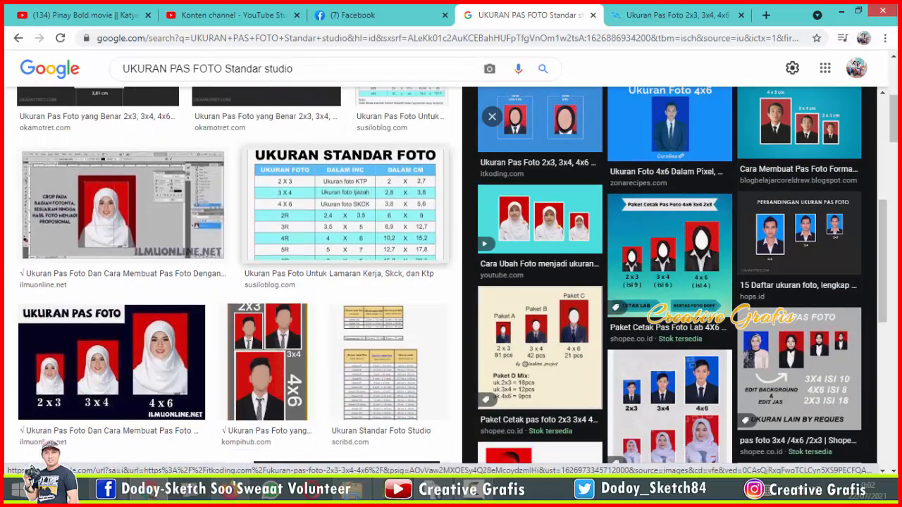
{"action": "left_click", "coordinate": [345, 204]}
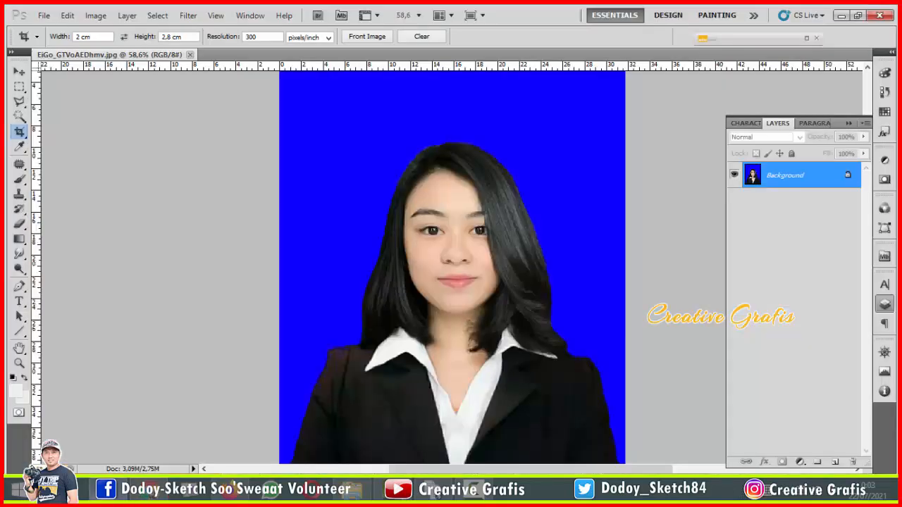
- Switch back to Photoshop and load the Pas Foto 3x4 cm crop preset, replacing it with Pas Foto 4x6 cm
{"action": "left_click", "coordinate": [36, 36]}
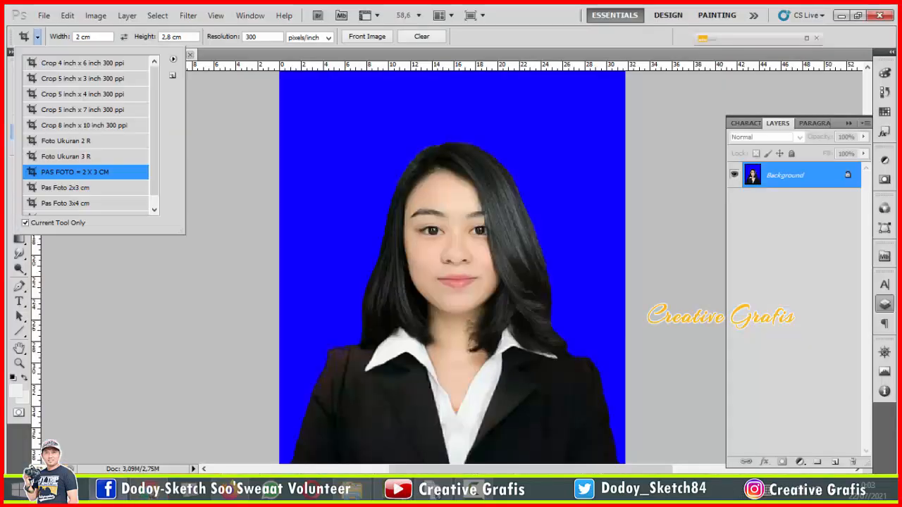
{"action": "left_click", "coordinate": [66, 203]}
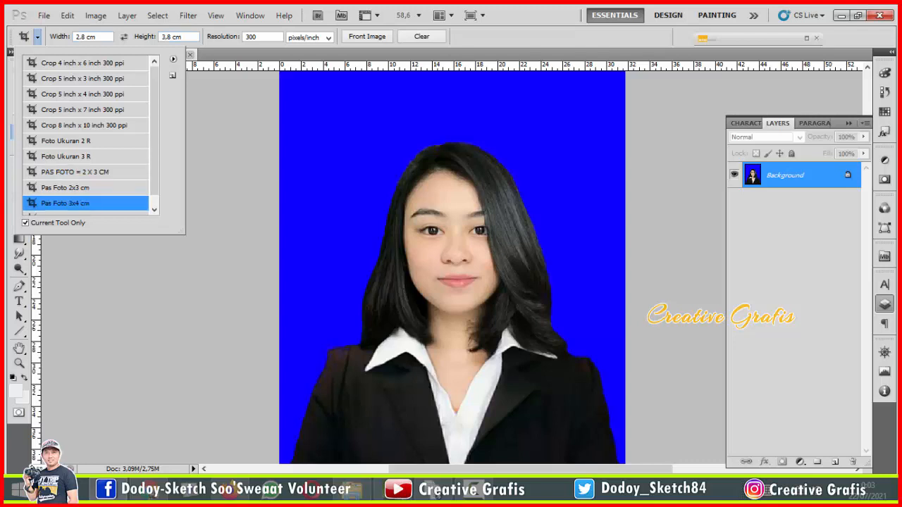
{"action": "scroll", "coordinate": [86, 204], "scroll_direction": "down", "scroll_amount": 1}
{"action": "left_click", "coordinate": [66, 208]}
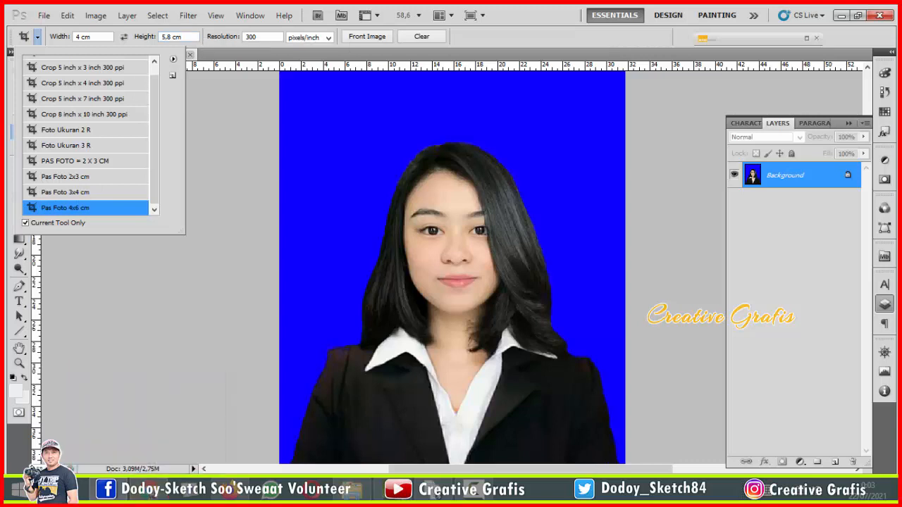
- Return to the browser's photo size table and preview the KLIK AZZAM table of print and pas foto sizes
{"action": "left_click", "coordinate": [149, 492]}
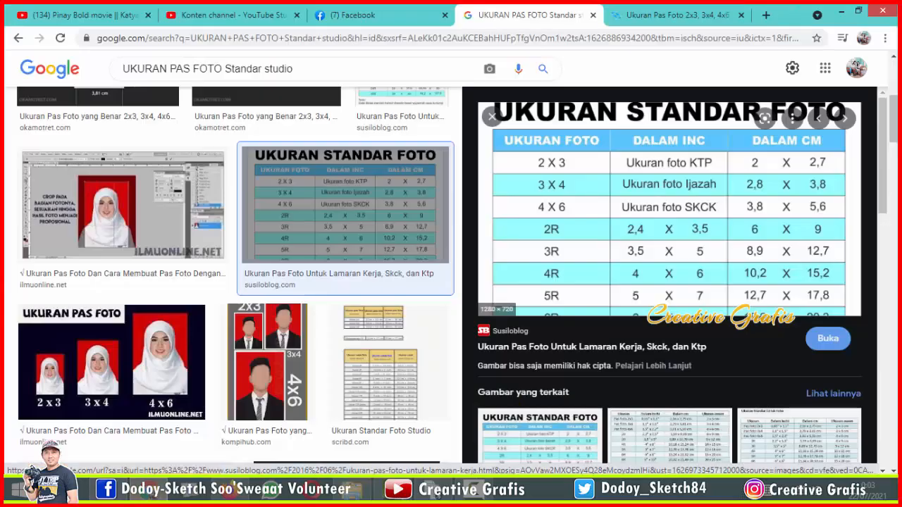
{"action": "scroll", "coordinate": [668, 310], "scroll_direction": "down", "scroll_amount": 2}
{"action": "left_click", "coordinate": [668, 313]}
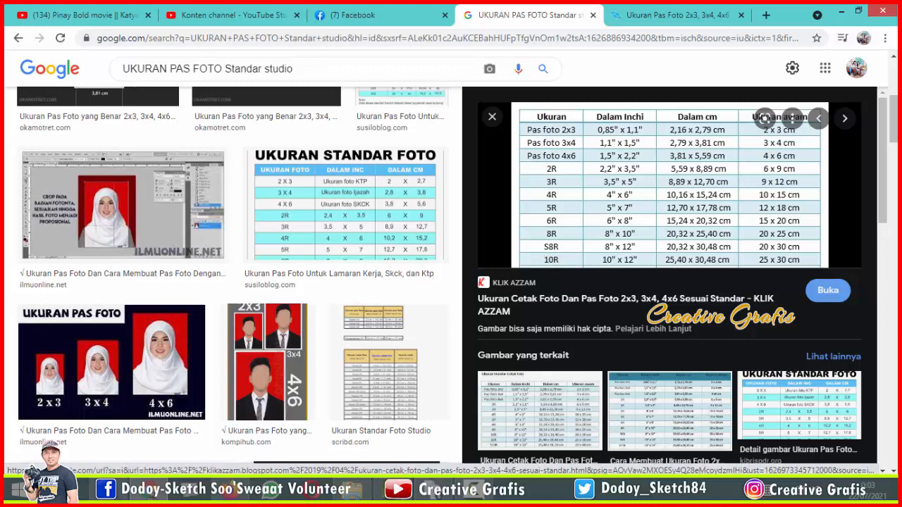
- Preview the related kibrispdr.org and SelloArt Ukuran Standar Foto tables and examine their photo sizes in inches and centimetres
{"action": "left_click", "coordinate": [799, 406]}
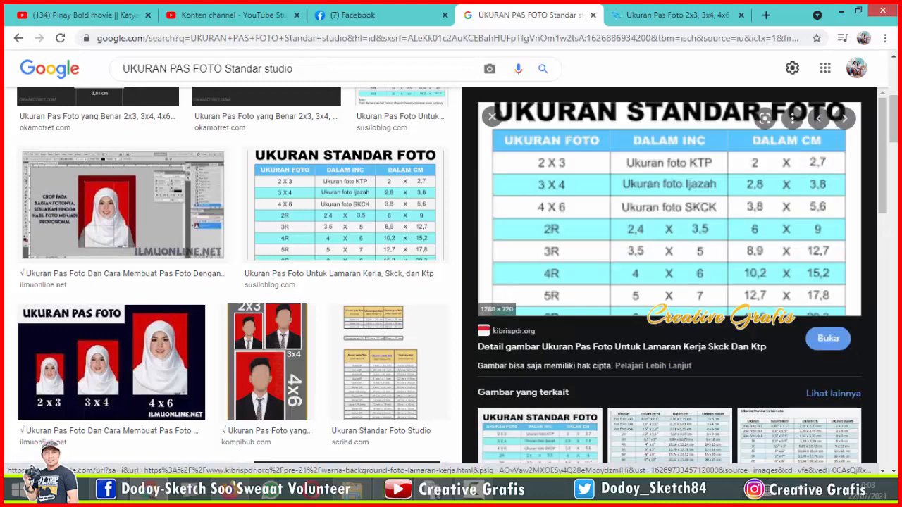
{"action": "scroll", "coordinate": [670, 282], "scroll_direction": "down", "scroll_amount": 1}
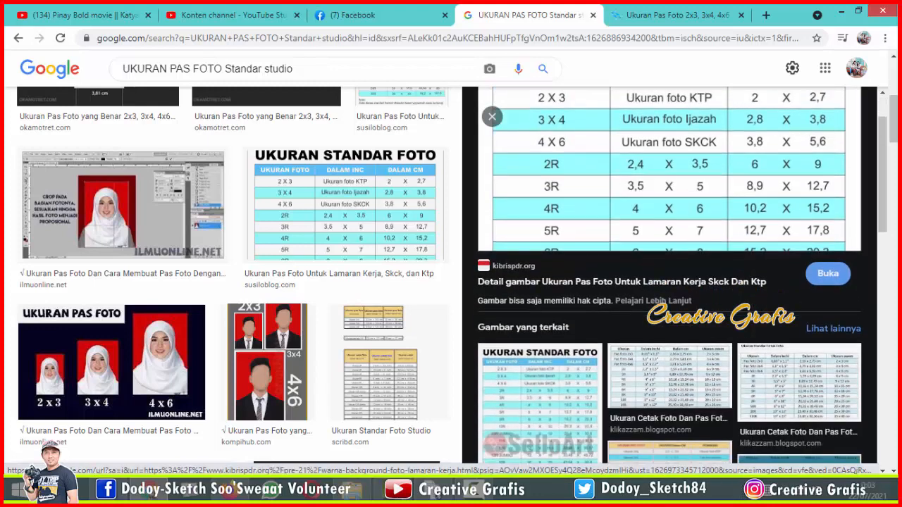
{"action": "left_click", "coordinate": [540, 395]}
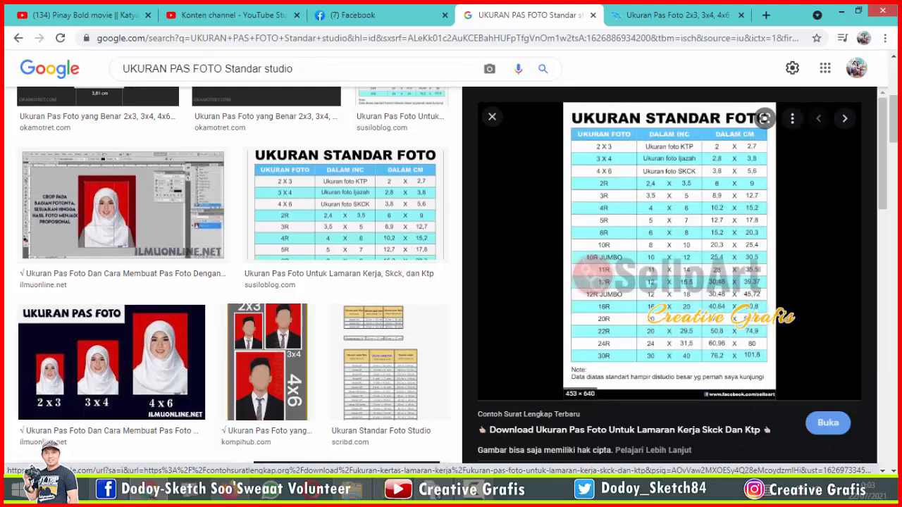
{"action": "scroll", "coordinate": [232, 275], "scroll_direction": "down", "scroll_amount": 3}
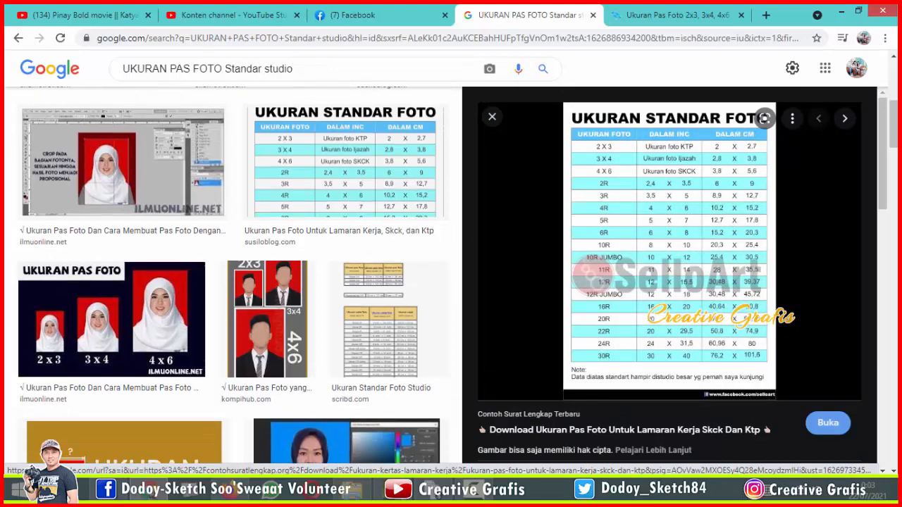
{"action": "scroll", "coordinate": [233, 275], "scroll_direction": "up", "scroll_amount": 5}
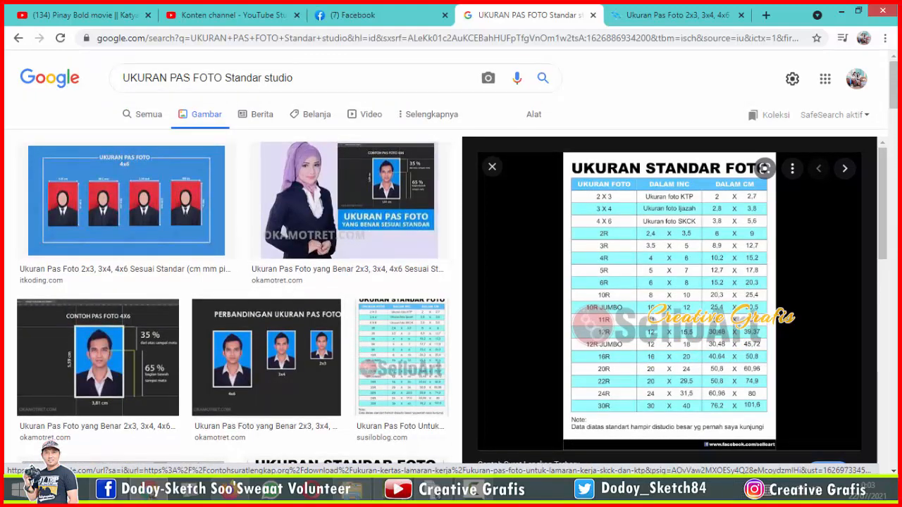
- Open the itkoding.com article and examine its Ukuran Pas Foto Sesuai Standar table and the Pas Foto 2×3 illustration
{"action": "left_click", "coordinate": [676, 14]}
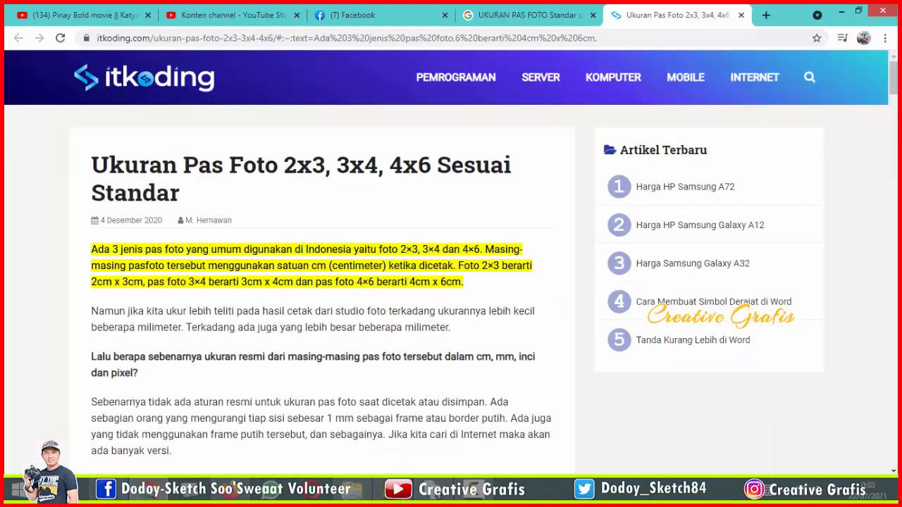
{"action": "scroll", "coordinate": [451, 282], "scroll_direction": "down", "scroll_amount": 1}
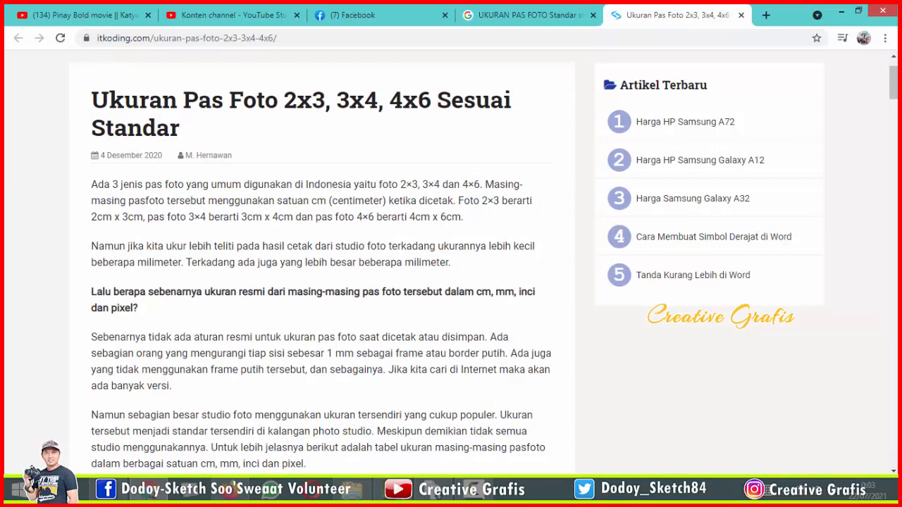
{"action": "scroll", "coordinate": [321, 268], "scroll_direction": "down", "scroll_amount": 5}
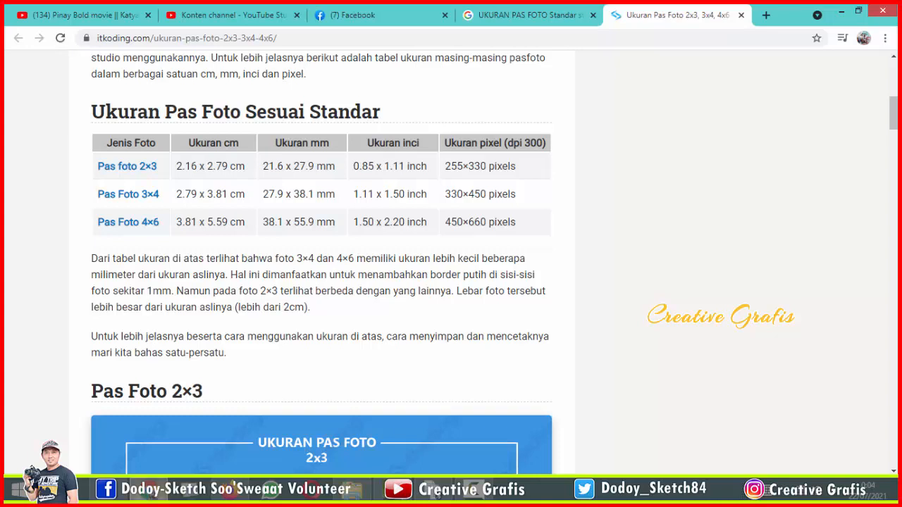
{"action": "mouse_move", "coordinate": [148, 494]}
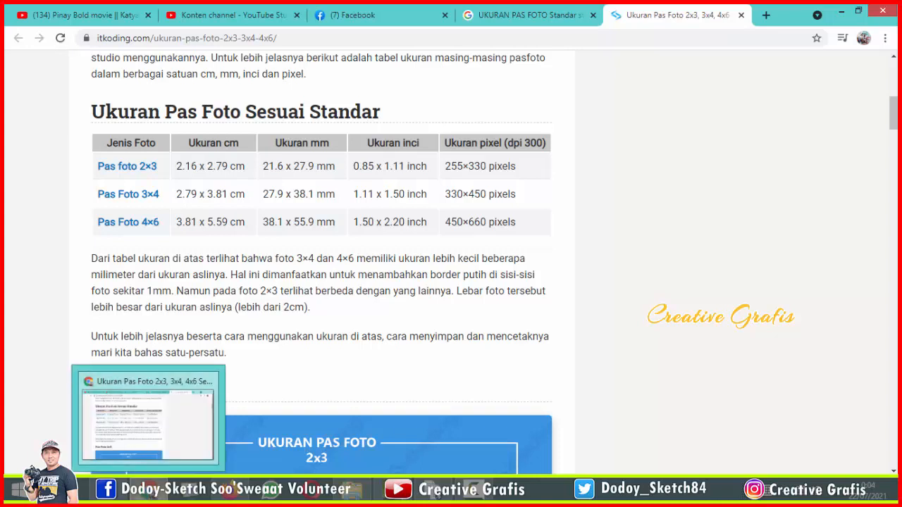
{"action": "left_click", "coordinate": [149, 492]}
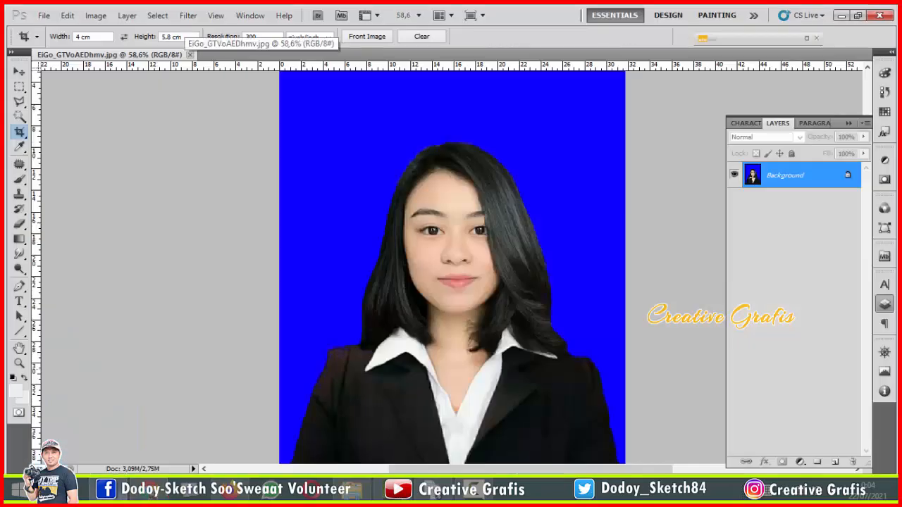
{"action": "left_click", "coordinate": [144, 491]}
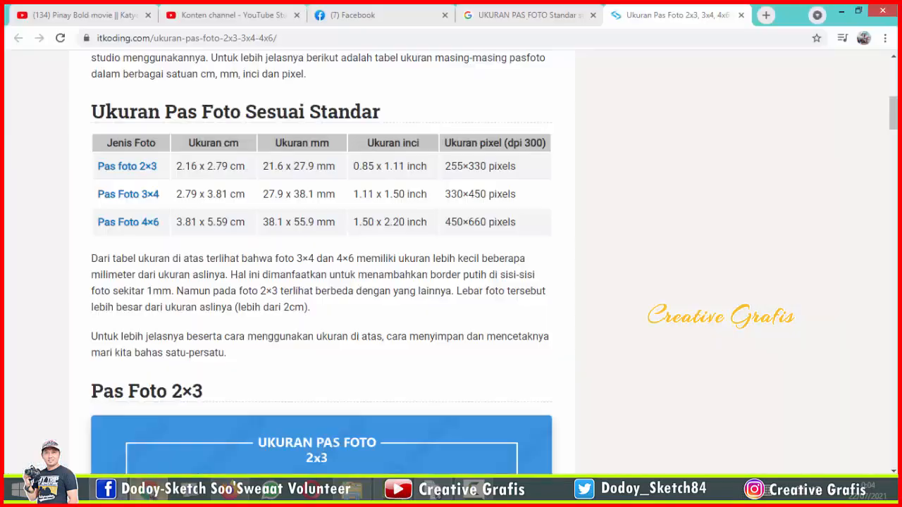
{"action": "scroll", "coordinate": [322, 261], "scroll_direction": "down", "scroll_amount": 4}
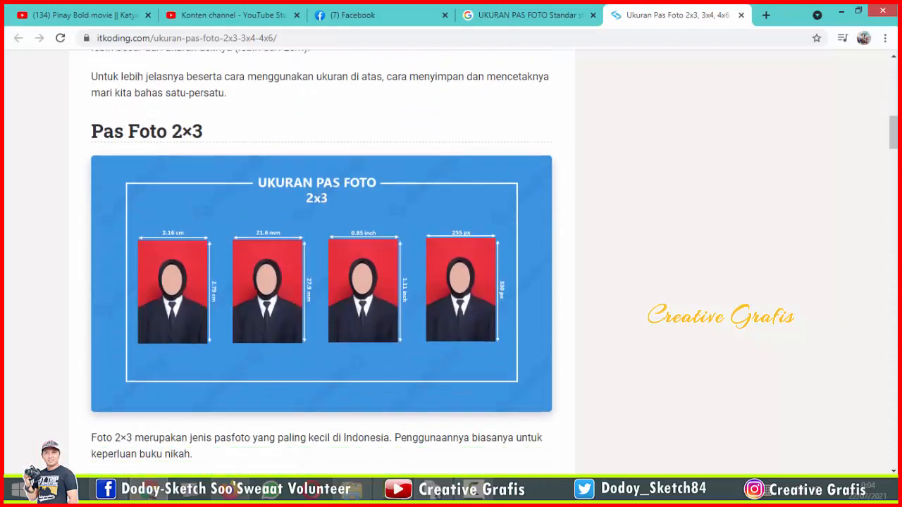
{"action": "scroll", "coordinate": [322, 261], "scroll_direction": "up", "scroll_amount": 5}
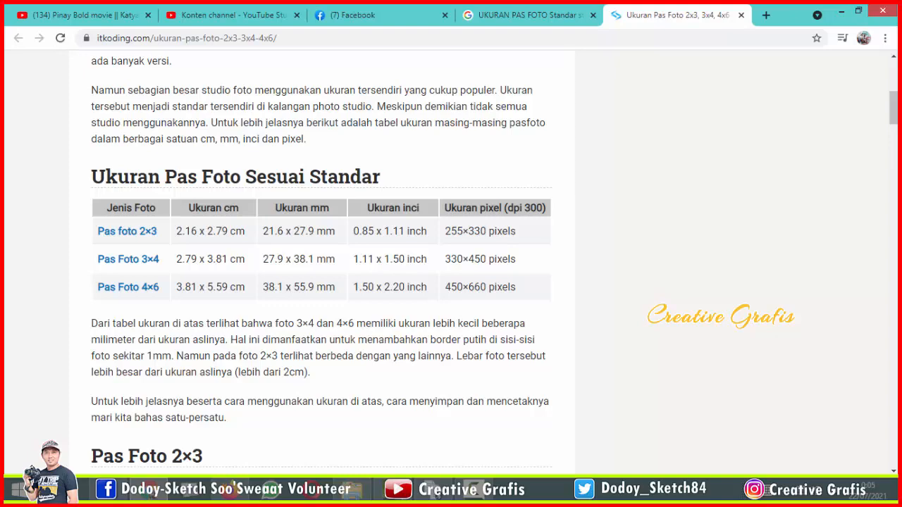
- Switch to Photoshop, load the Pas Foto 3x4 cm crop preset, and compare its dimensions with the itkoding.com size table
{"action": "key", "text": "alt+Tab"}
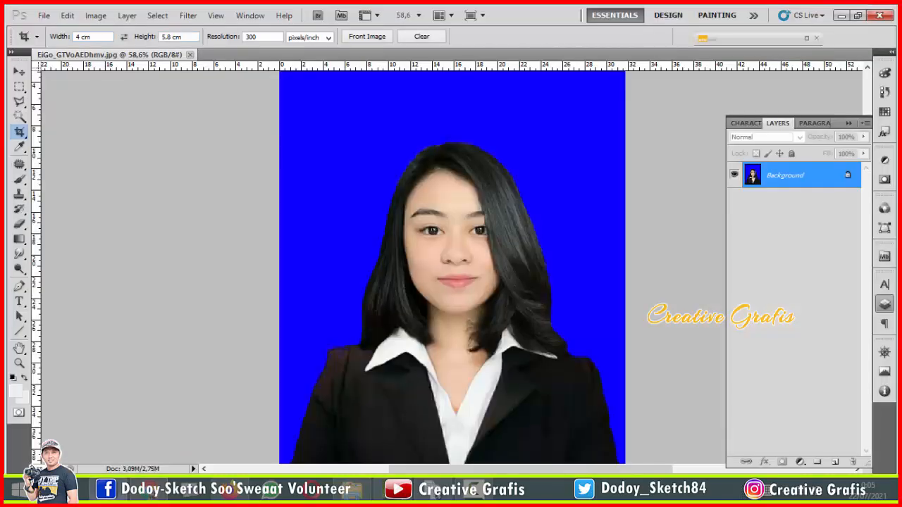
{"action": "left_click", "coordinate": [36, 37]}
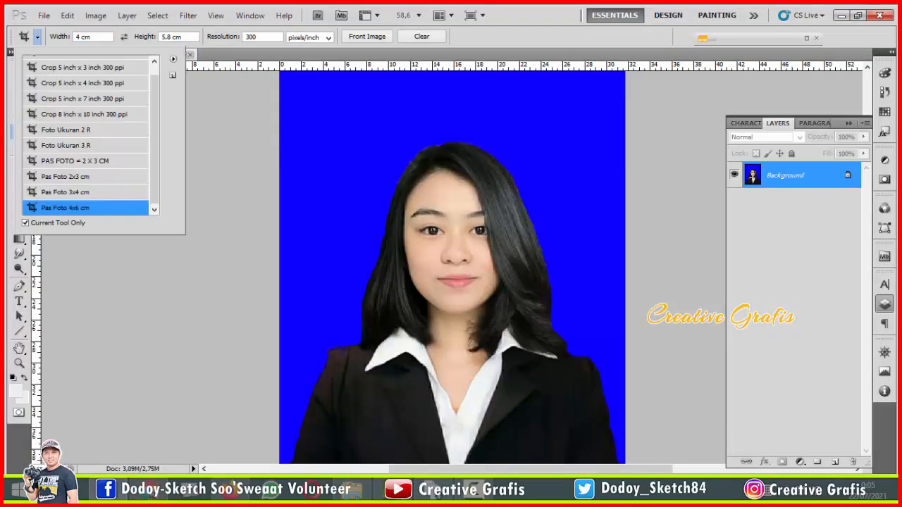
{"action": "left_click", "coordinate": [66, 192]}
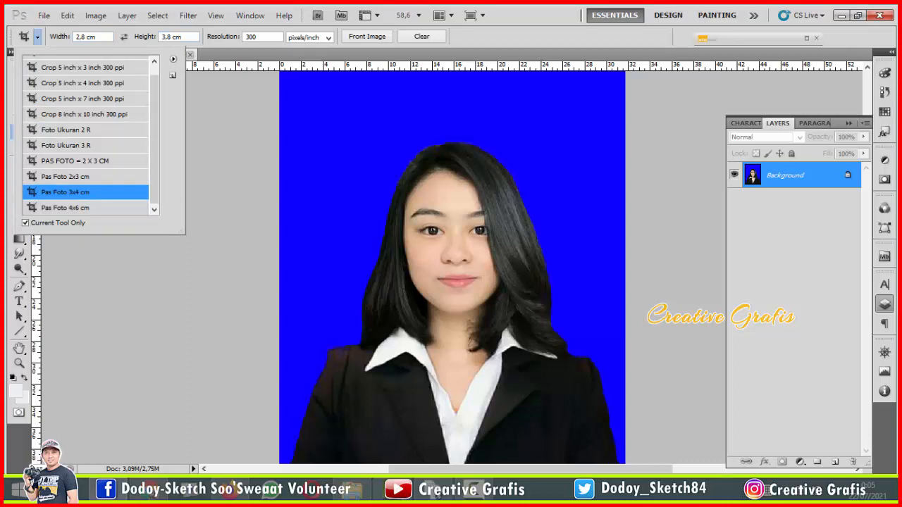
{"action": "key", "text": "Return"}
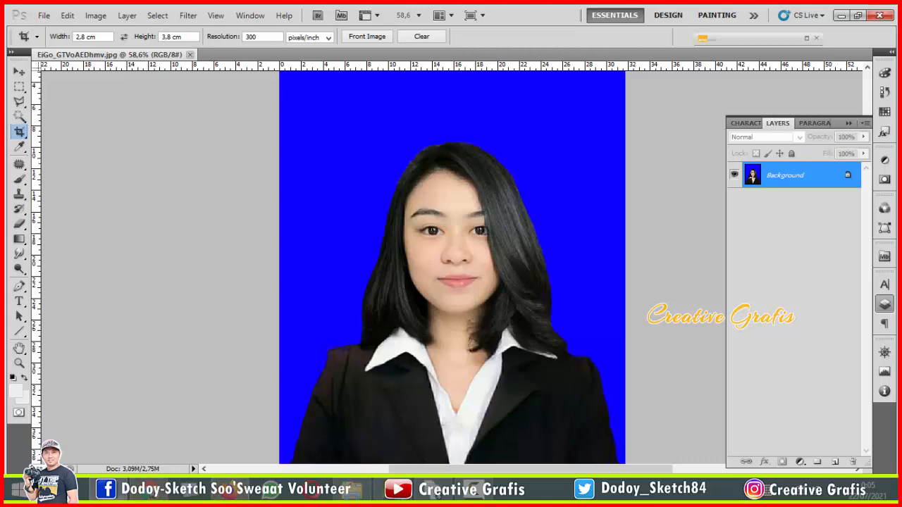
{"action": "left_click", "coordinate": [148, 490]}
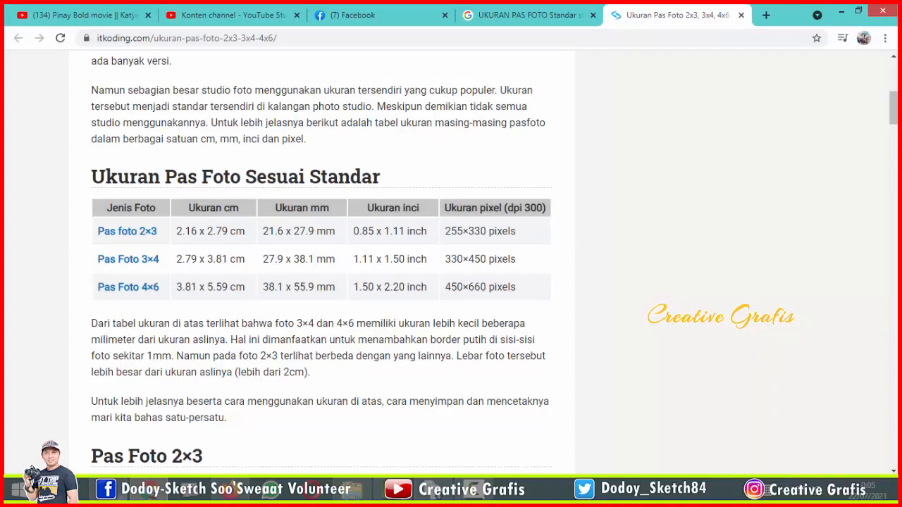
{"action": "left_click", "coordinate": [148, 489]}
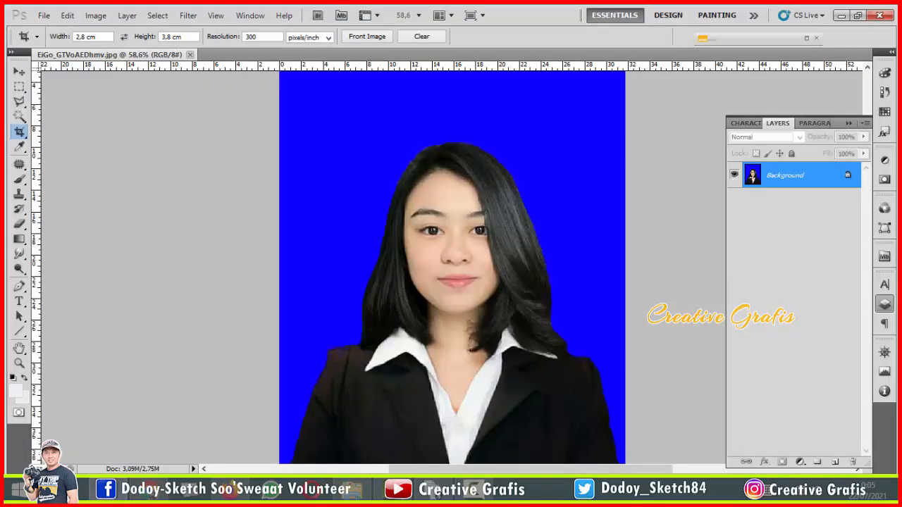
- Starting from the PAS FOTO = 2 X 3 CM crop preset, set the crop width to 2.8 cm and height to 3.8 cm
{"action": "left_click", "coordinate": [36, 36]}
{"action": "left_click", "coordinate": [66, 177]}
{"action": "left_click_drag", "start_coordinate": [81, 37], "coordinate": [76, 37]}
{"action": "type", "text": "2"}
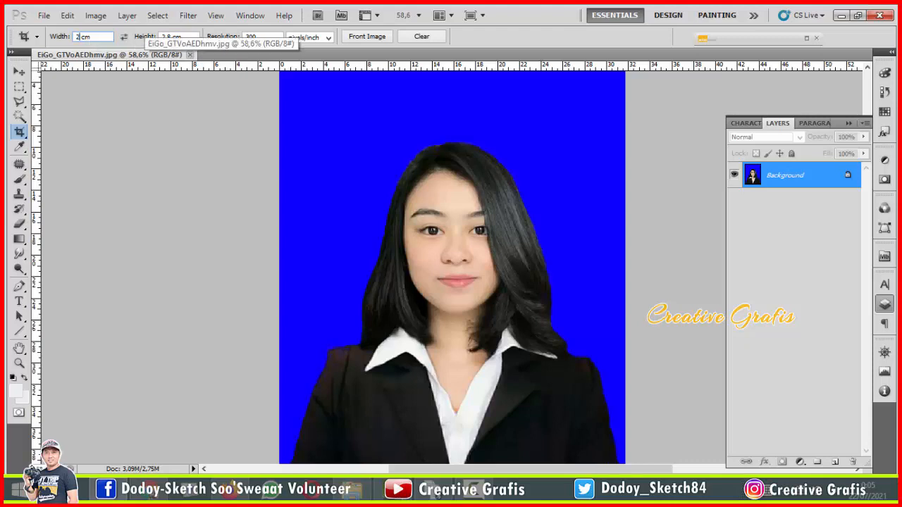
{"action": "type", "text": ",8"}
{"action": "double_click", "coordinate": [164, 36]}
{"action": "type", "text": "3"}
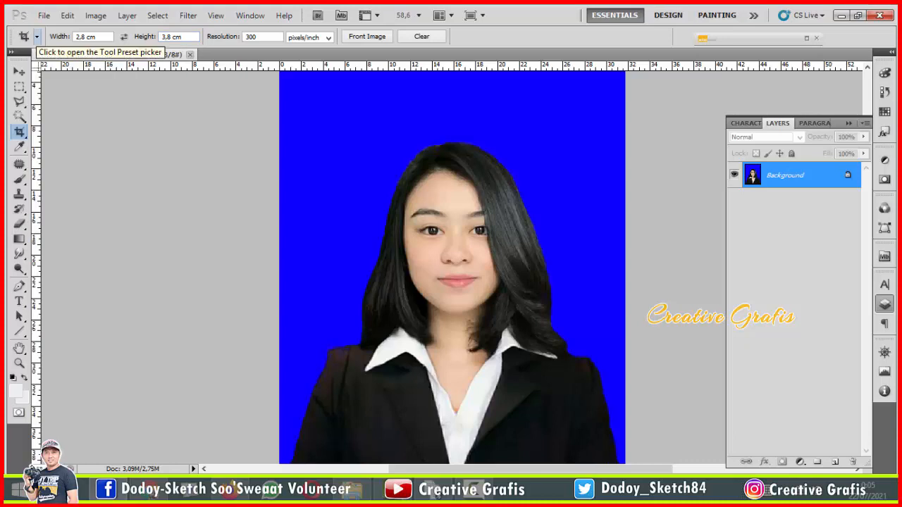
- Save the current crop settings as a new tool preset named "PAS FOTO = 3 x 4 CM" and check it in the preset list
{"action": "left_click", "coordinate": [37, 36]}
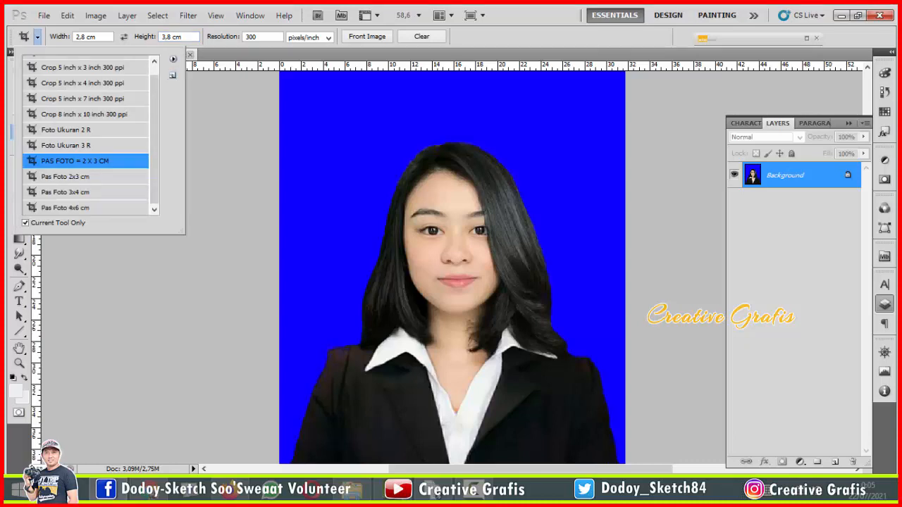
{"action": "left_click", "coordinate": [173, 59]}
{"action": "left_click", "coordinate": [222, 72]}
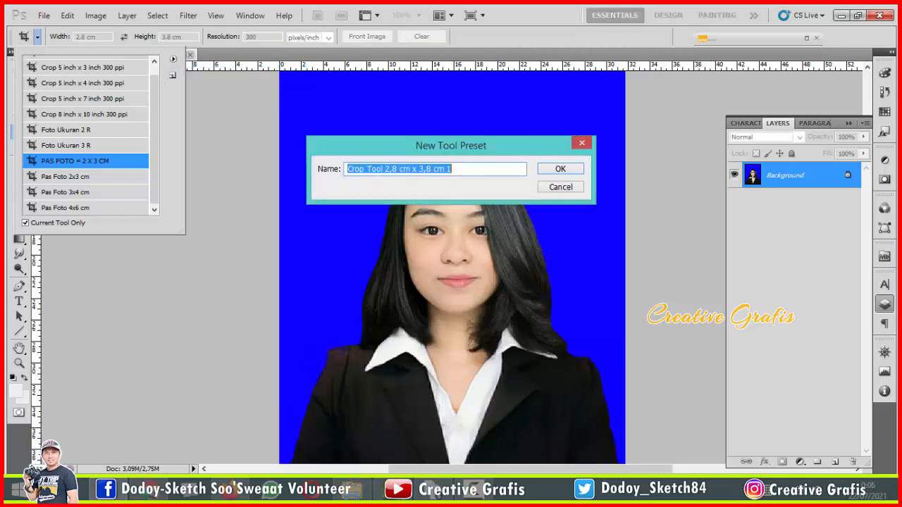
{"action": "type", "text": "Fa"}
{"action": "key", "text": "BackSpace"}
{"action": "key", "text": "BackSpace"}
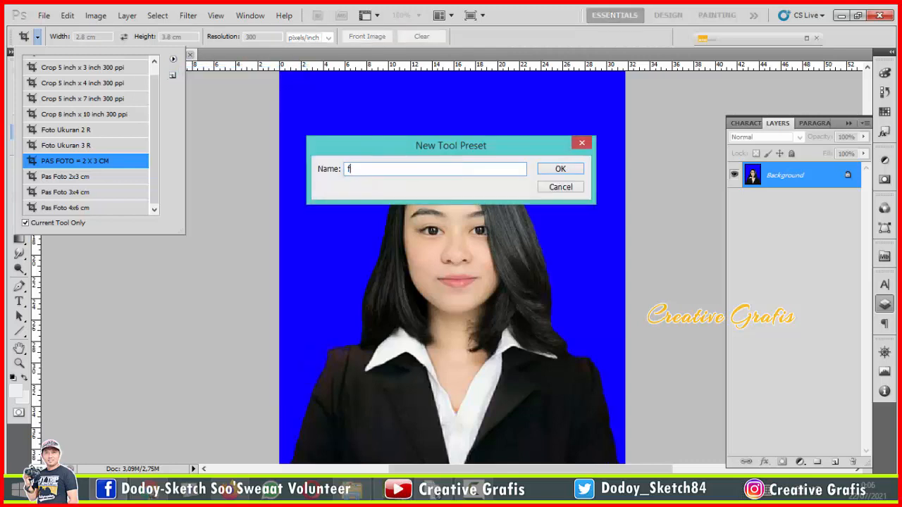
{"action": "type", "text": "FAS"}
{"action": "key", "text": "BackSpace"}
{"action": "key", "text": "BackSpace"}
{"action": "key", "text": "BackSpace"}
{"action": "type", "text": "PAS FOOT"}
{"action": "key", "text": "BackSpace"}
{"action": "key", "text": "BackSpace"}
{"action": "type", "text": "TO =="}
{"action": "key", "text": "BackSpace"}
{"action": "type", "text": "3 X"}
{"action": "key", "text": "BackSpace"}
{"action": "type", "text": "x 4 CM"}
{"action": "key", "text": "Return"}
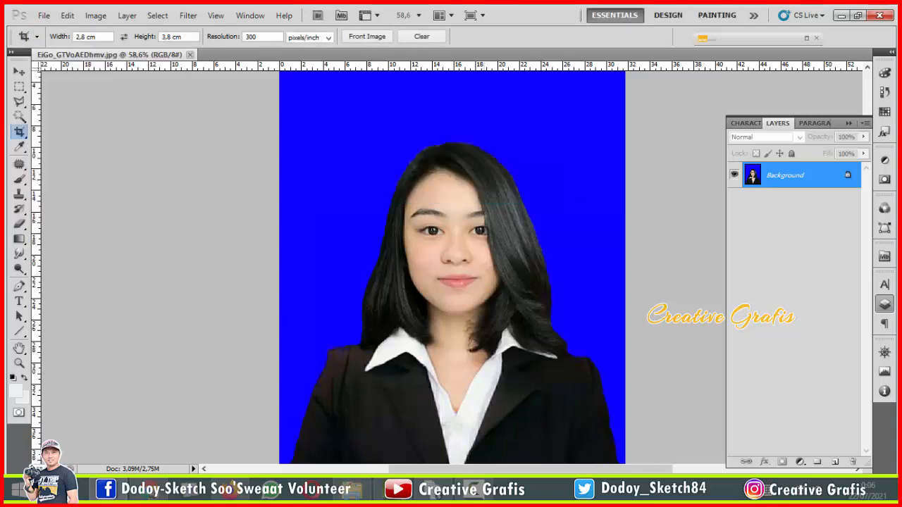
{"action": "left_click", "coordinate": [37, 36]}
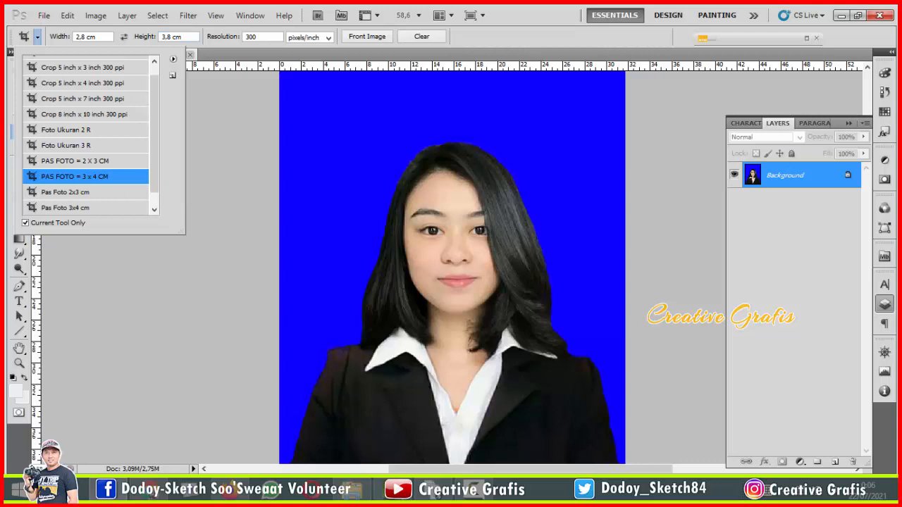
{"action": "left_click", "coordinate": [37, 36]}
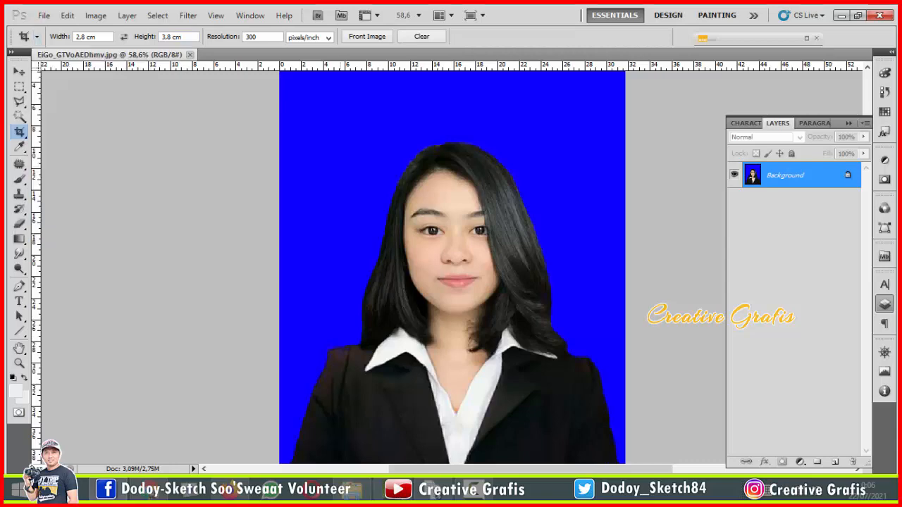
- Consult the article's 4×6 dimensions, then set the Crop tool's width to 3.8 cm and height to 5.6 cm
{"action": "left_click", "coordinate": [148, 490]}
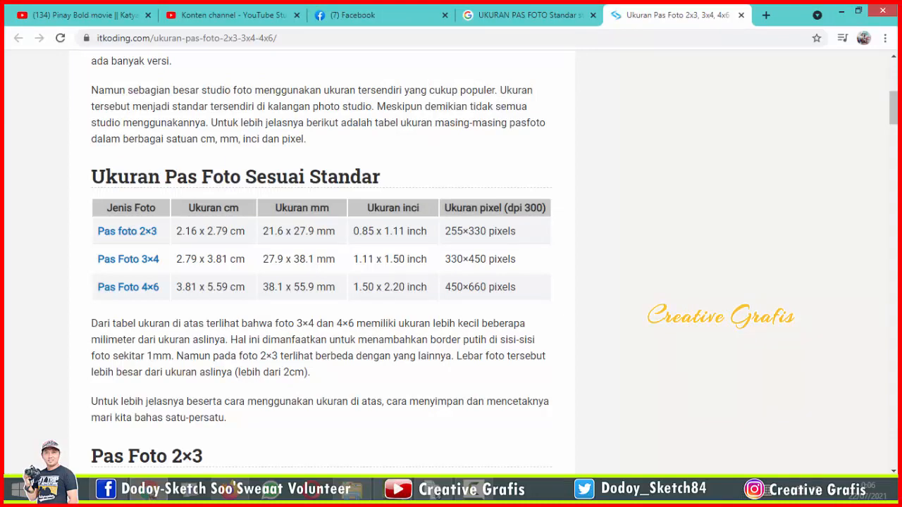
{"action": "left_click", "coordinate": [149, 490]}
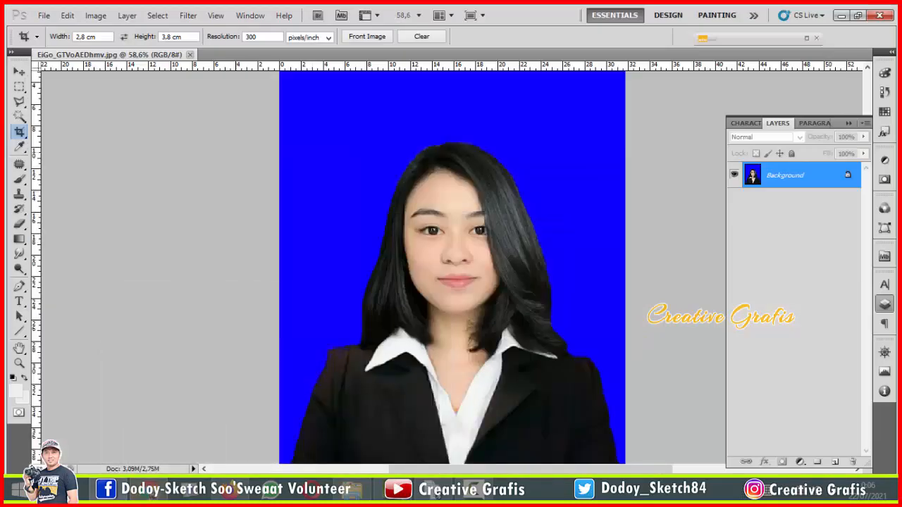
{"action": "left_click_drag", "start_coordinate": [80, 37], "coordinate": [76, 37]}
{"action": "left_click", "coordinate": [76, 37]}
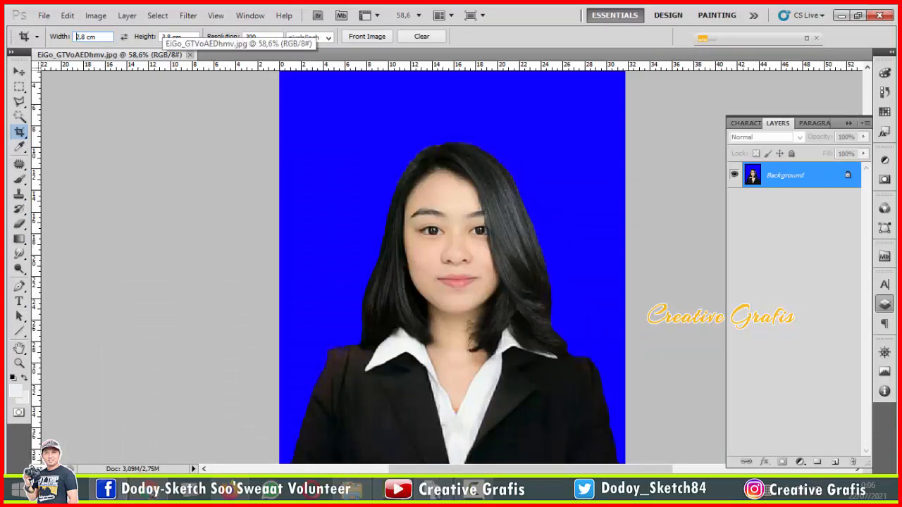
{"action": "key", "text": "Delete"}
{"action": "key", "text": "Delete"}
{"action": "type", "text": "3,"}
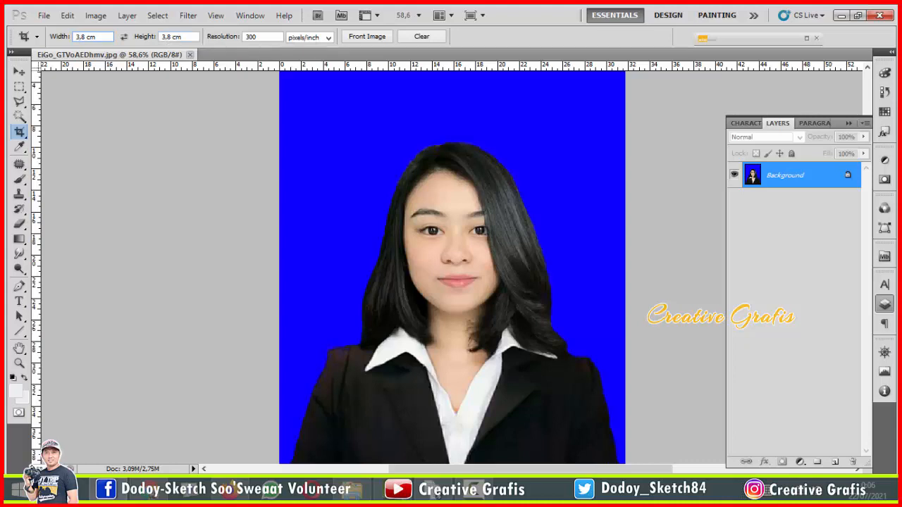
{"action": "left_click_drag", "start_coordinate": [166, 37], "coordinate": [162, 37]}
{"action": "type", "text": "5"}
{"action": "left_click_drag", "start_coordinate": [167, 37], "coordinate": [172, 37]}
{"action": "type", "text": "."}
{"action": "key", "text": "BackSpace"}
{"action": "type", "text": "6"}
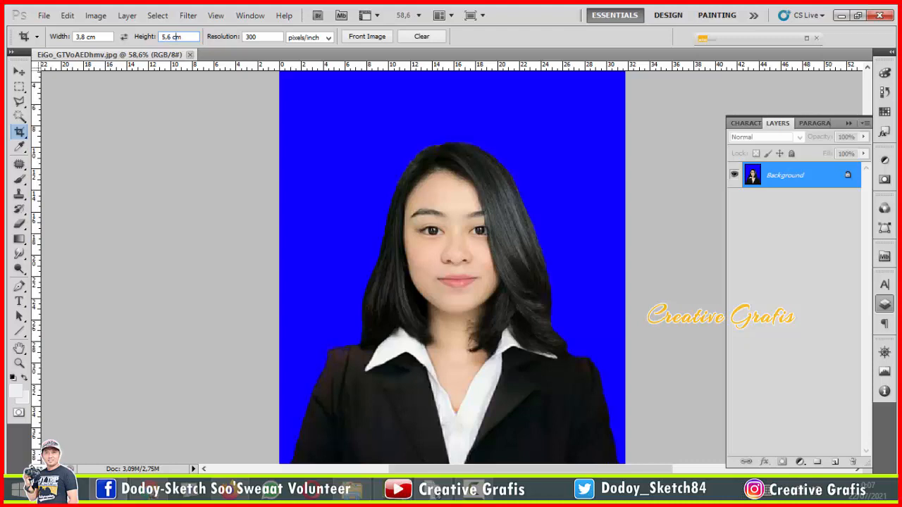
{"action": "left_click_drag", "start_coordinate": [181, 36], "coordinate": [171, 37]}
{"action": "left_click", "coordinate": [183, 37]}
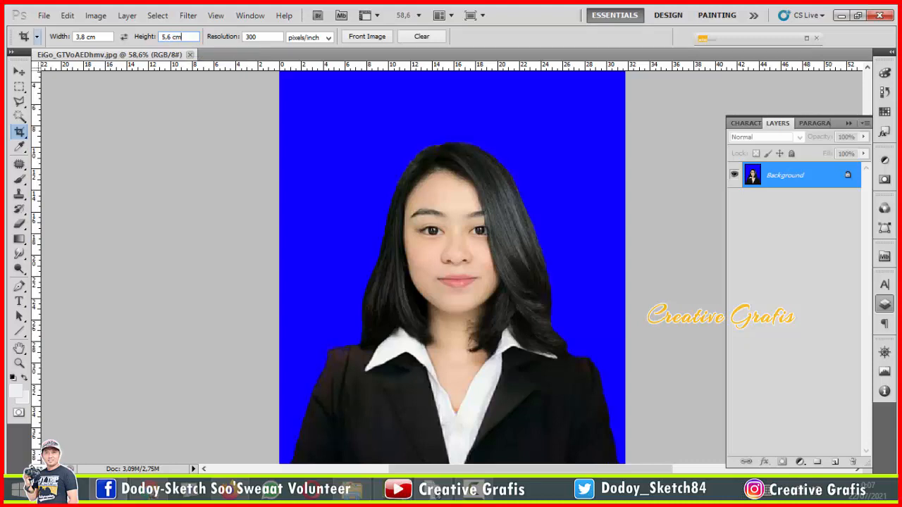
- Save the current crop settings as a new tool preset named "PAS FOTO = 4 x 6 CM"
{"action": "left_click", "coordinate": [36, 36]}
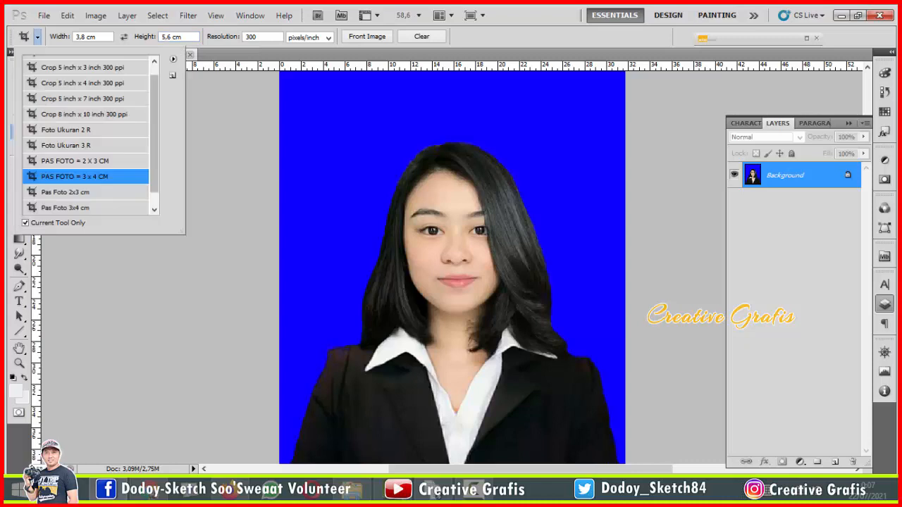
{"action": "left_click", "coordinate": [172, 58]}
{"action": "left_click", "coordinate": [222, 72]}
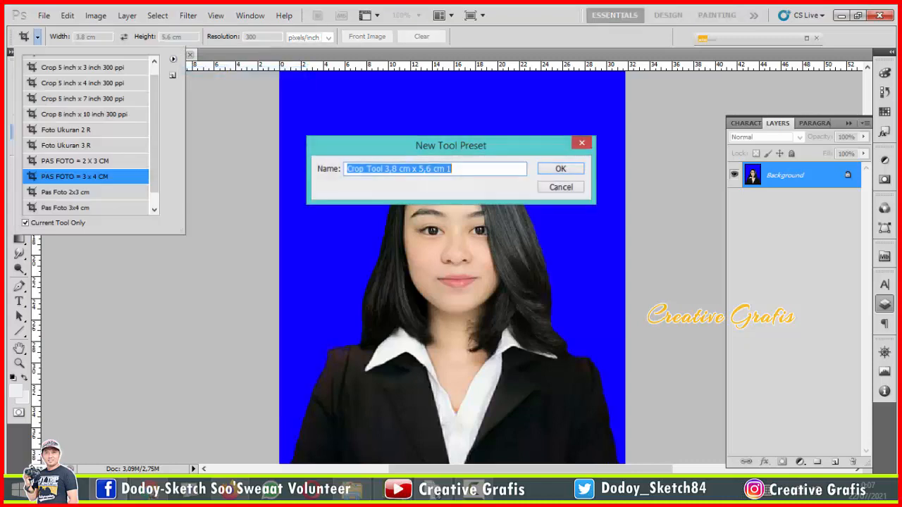
{"action": "type", "text": "PAS F"}
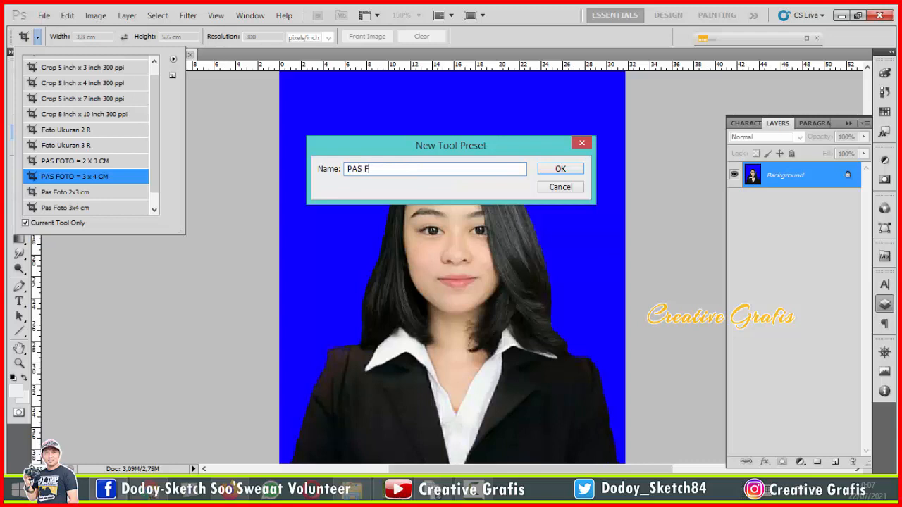
{"action": "type", "text": "OTO = 4 x 6 CM"}
{"action": "key", "text": "Return"}
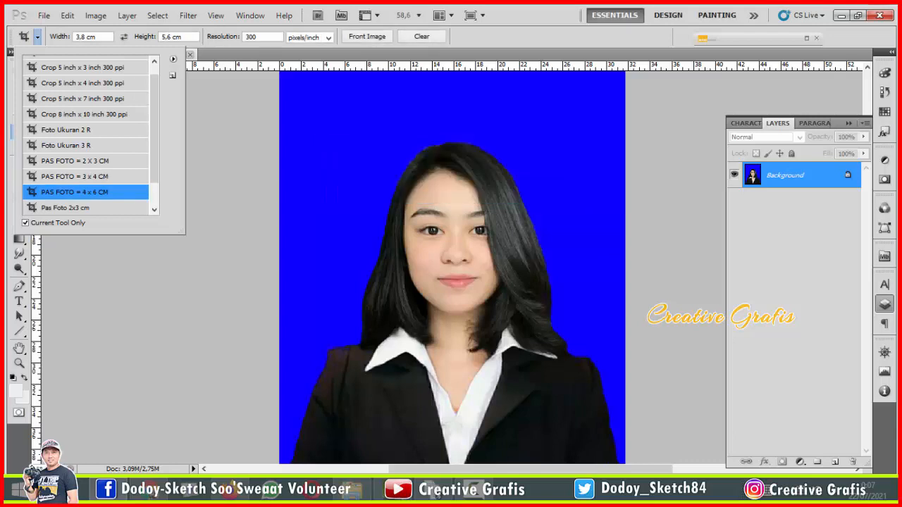
{"action": "left_click", "coordinate": [229, 115]}
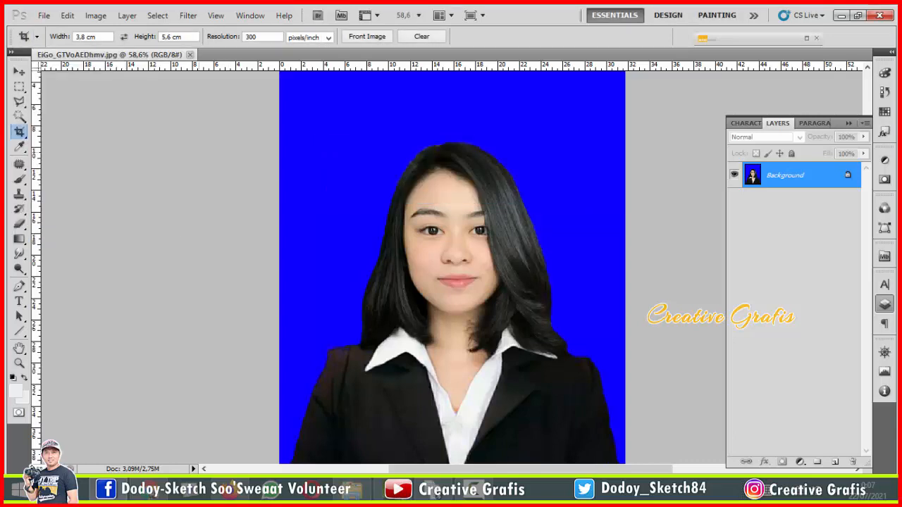
- Duplicate the portrait image under its default copy name and close the original file
{"action": "scroll", "coordinate": [452, 267], "scroll_direction": "down", "scroll_amount": 2}
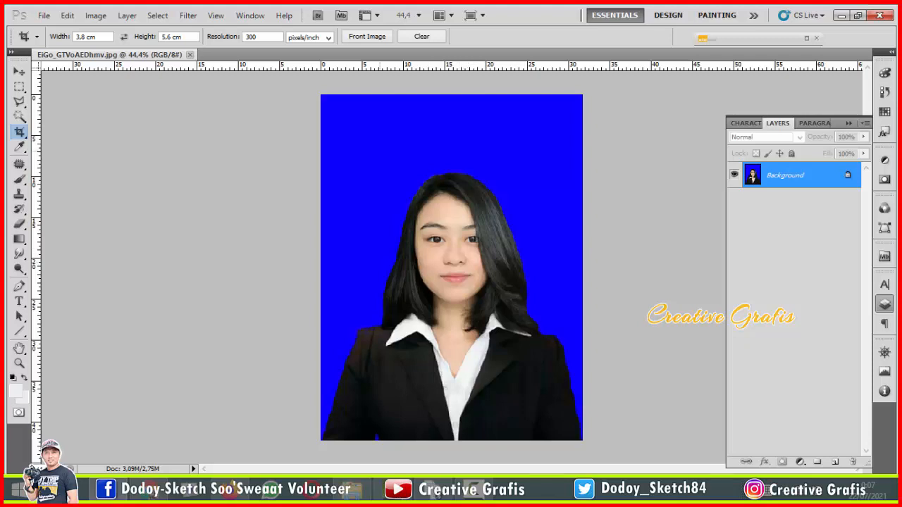
{"action": "left_click", "coordinate": [95, 15]}
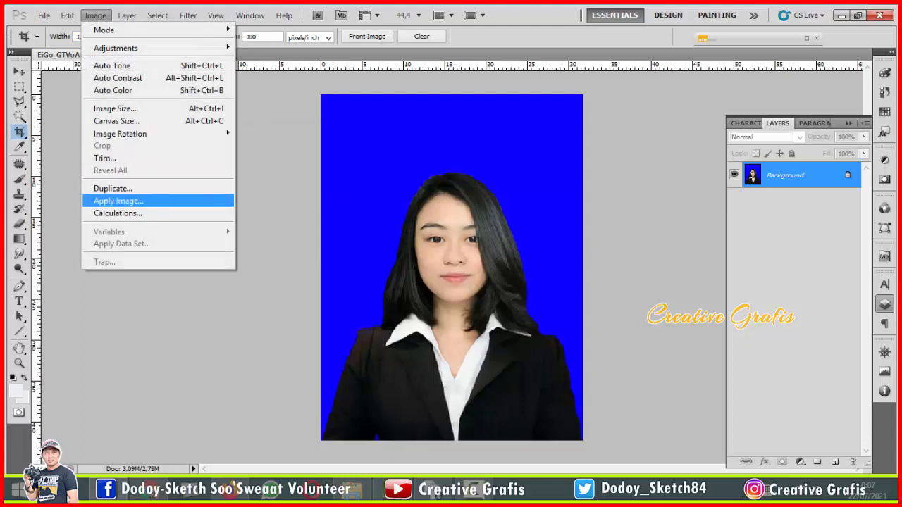
{"action": "left_click", "coordinate": [113, 188]}
{"action": "key", "text": "Return"}
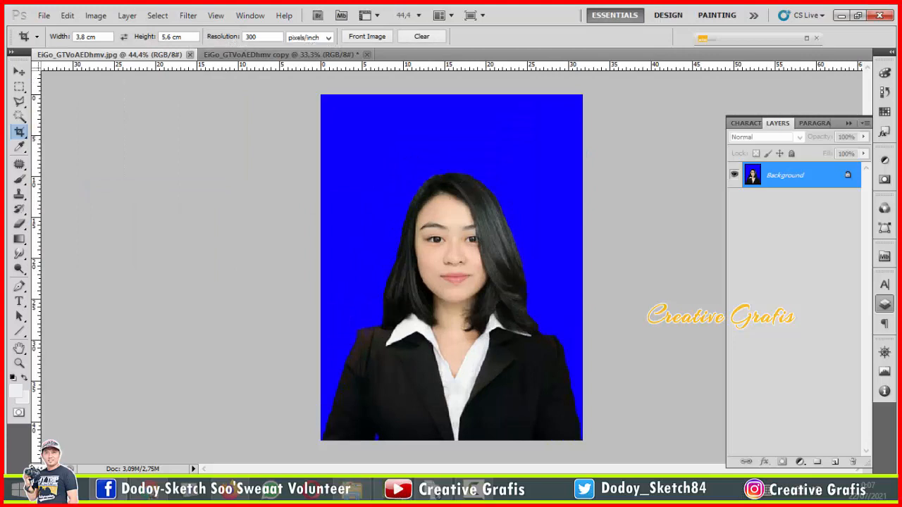
{"action": "left_click", "coordinate": [189, 54]}
{"action": "scroll", "coordinate": [451, 268], "scroll_direction": "up", "scroll_amount": 3}
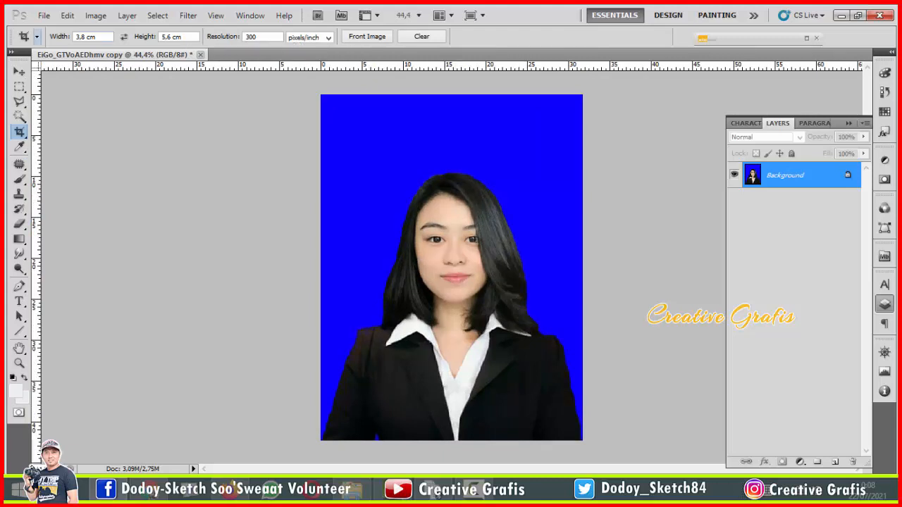
- Draw a crop frame around the portrait with the PAS FOTO = 4 x 6 CM settings, trying several sizes before tightening it above the head
{"action": "left_click", "coordinate": [36, 36]}
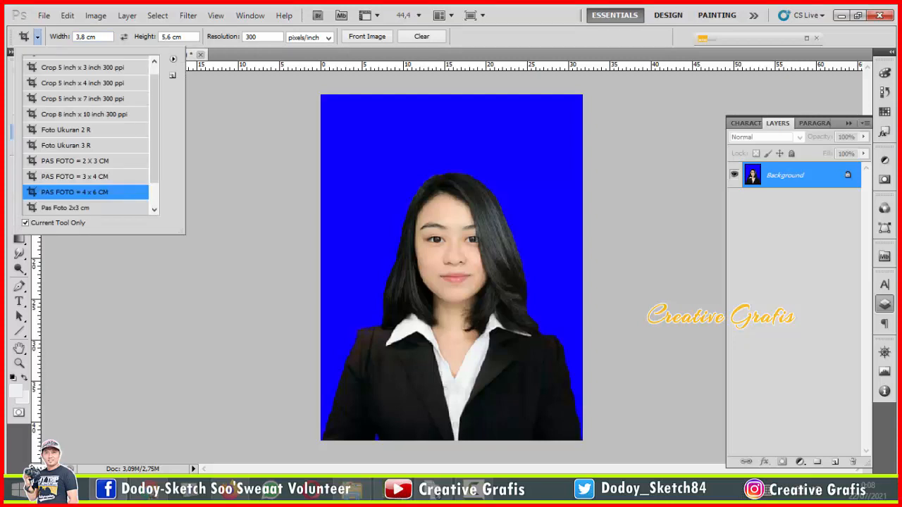
{"action": "left_click", "coordinate": [254, 55]}
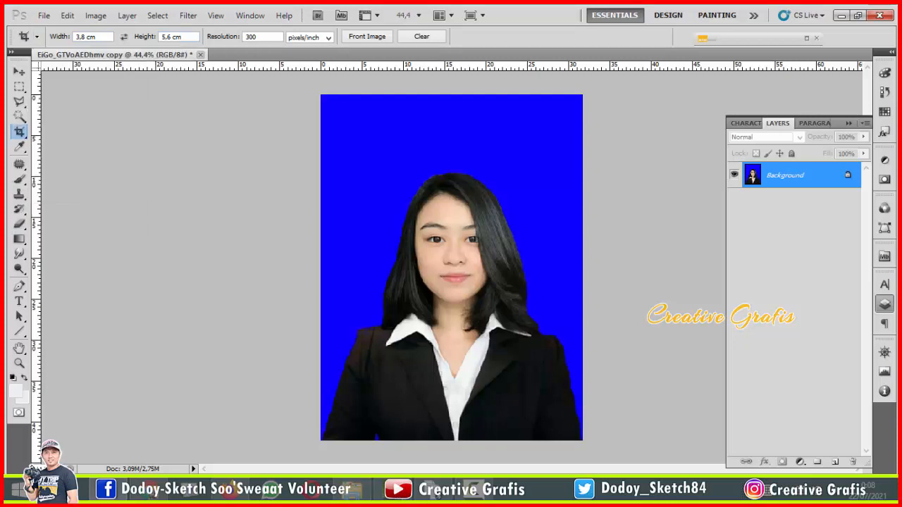
{"action": "left_click_drag", "start_coordinate": [327, 94], "coordinate": [566, 441]}
{"action": "left_click_drag", "start_coordinate": [445, 266], "coordinate": [454, 266]}
{"action": "left_click_drag", "start_coordinate": [575, 95], "coordinate": [543, 139]}
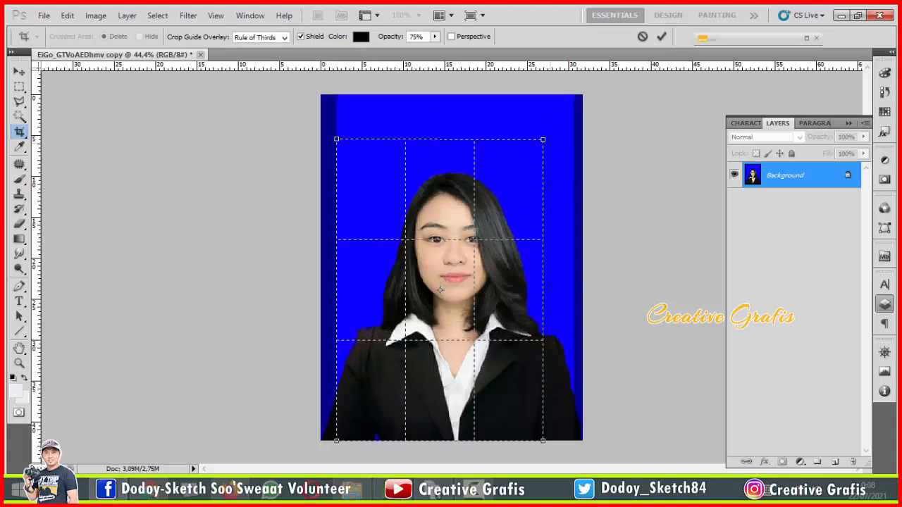
{"action": "left_click_drag", "start_coordinate": [543, 140], "coordinate": [524, 168]}
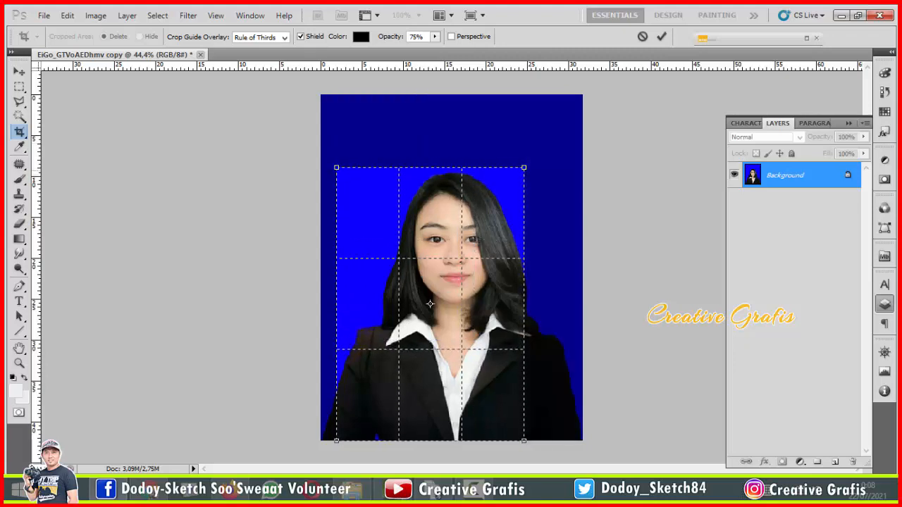
{"action": "left_click_drag", "start_coordinate": [561, 112], "coordinate": [569, 102]}
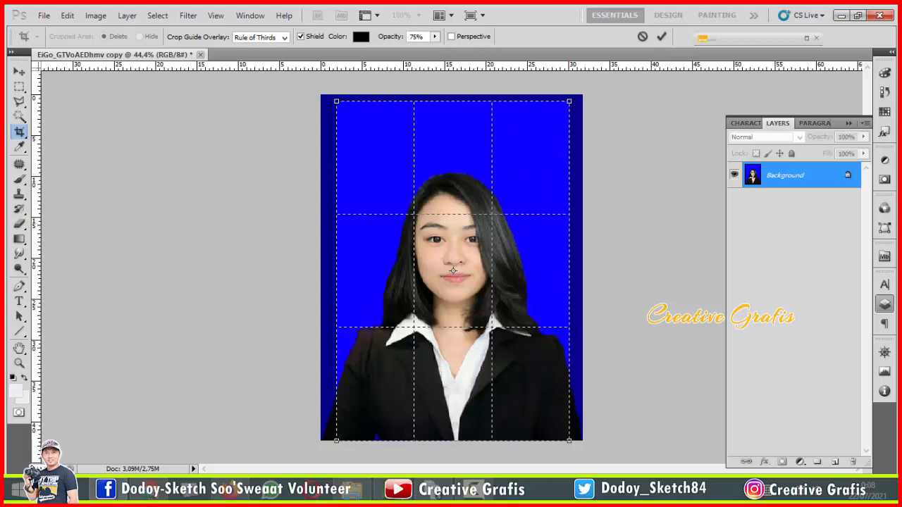
{"action": "left_click_drag", "start_coordinate": [570, 101], "coordinate": [539, 146]}
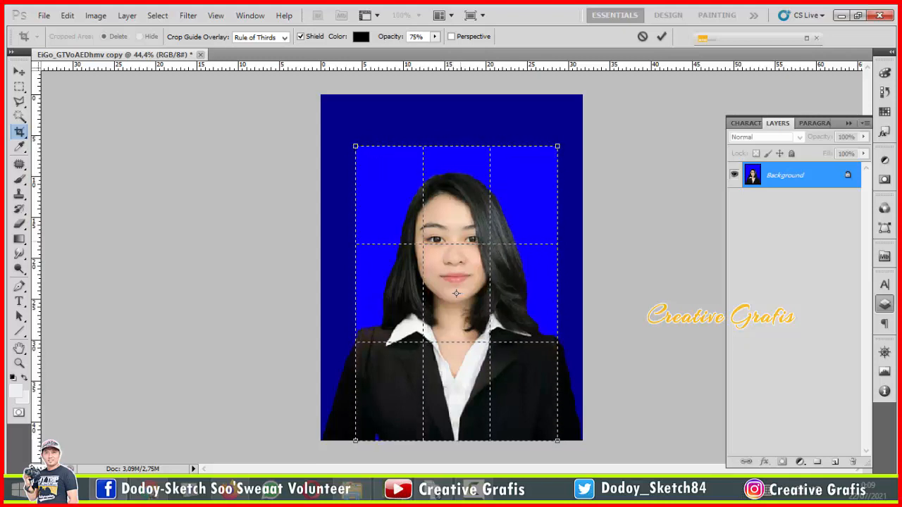
- Shift the crop frame down so that it extends slightly past the photo's lower edge
{"action": "scroll", "coordinate": [457, 293], "scroll_direction": "up", "scroll_amount": 3}
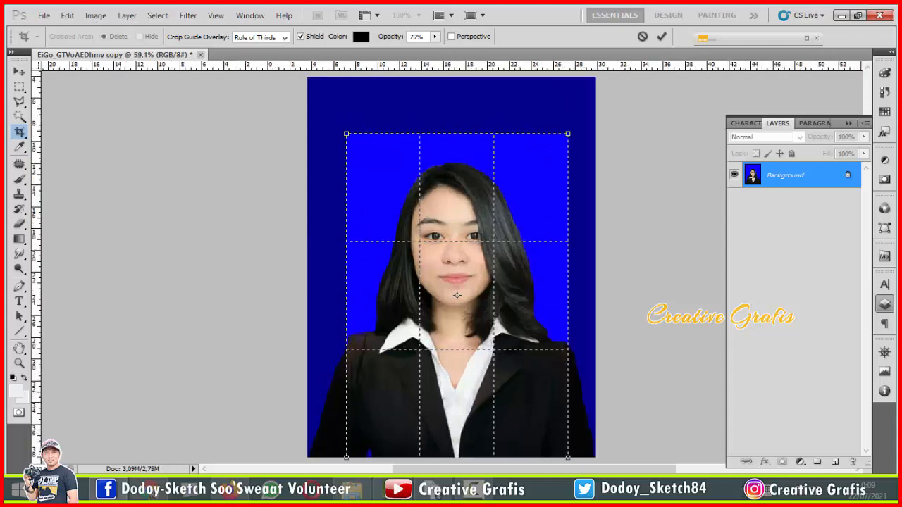
{"action": "scroll", "coordinate": [456, 293], "scroll_direction": "down", "scroll_amount": 5}
{"action": "scroll", "coordinate": [457, 293], "scroll_direction": "down", "scroll_amount": 3}
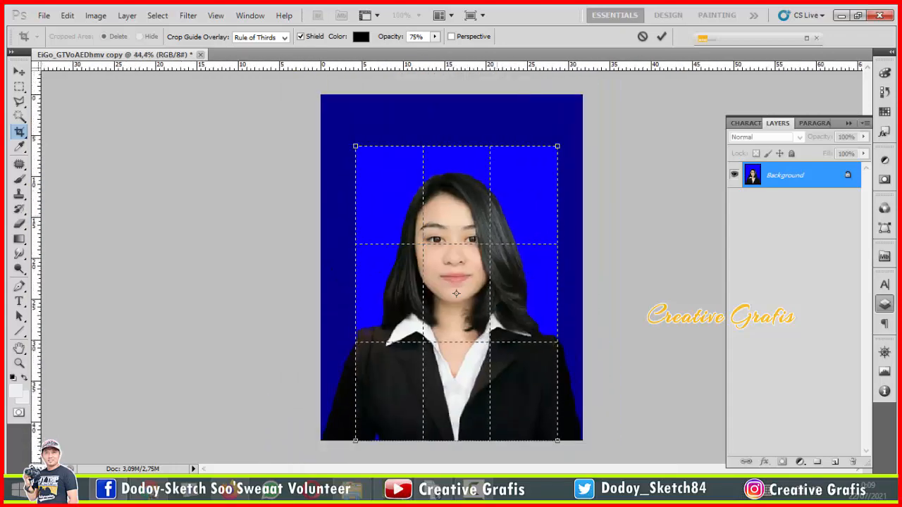
{"action": "scroll", "coordinate": [440, 376], "scroll_direction": "up", "scroll_amount": 6}
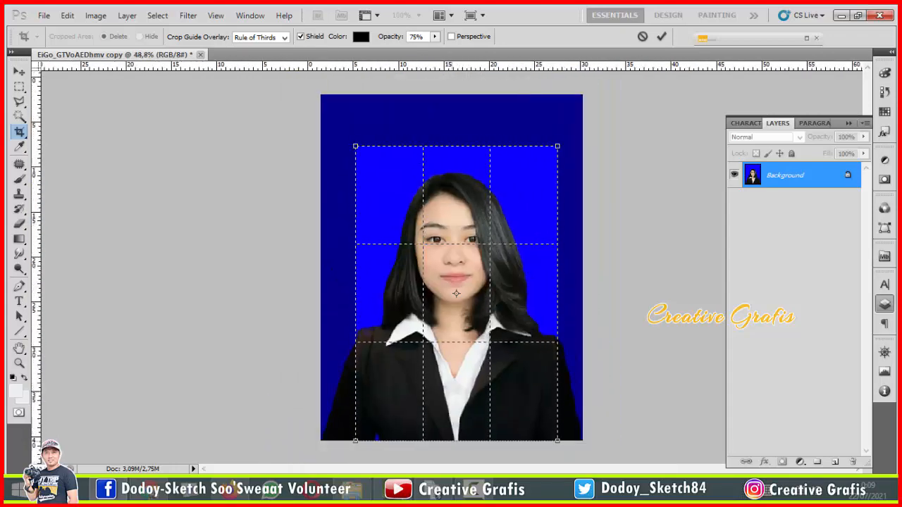
{"action": "left_click_drag", "start_coordinate": [440, 376], "coordinate": [426, 252]}
{"action": "scroll", "coordinate": [447, 87], "scroll_direction": "down", "scroll_amount": 2}
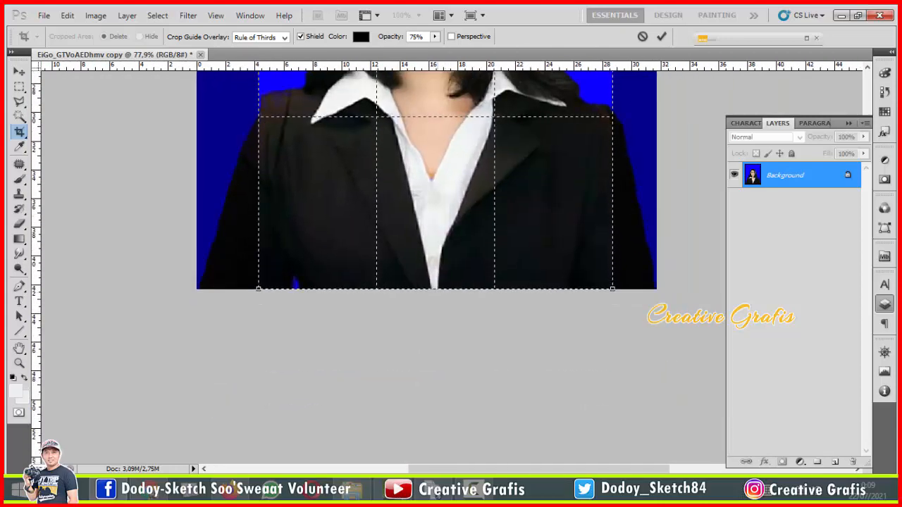
{"action": "scroll", "coordinate": [440, 289], "scroll_direction": "up", "scroll_amount": 4}
{"action": "key", "text": "Down"}
{"action": "key", "text": "Down"}
{"action": "key", "text": "Down"}
{"action": "key", "text": "Down"}
{"action": "key", "text": "Down"}
{"action": "key", "text": "Down"}
{"action": "key", "text": "Down"}
{"action": "key", "text": "Down"}
{"action": "key", "text": "Down"}
{"action": "key", "text": "Down"}
{"action": "key", "text": "Down"}
{"action": "key", "text": "Down"}
{"action": "key", "text": "Down"}
{"action": "key", "text": "Down"}
{"action": "key", "text": "Down"}
{"action": "key", "text": "Down"}
{"action": "key", "text": "Down"}
{"action": "key", "text": "Down"}
{"action": "key", "text": "Down"}
{"action": "key", "text": "Down"}
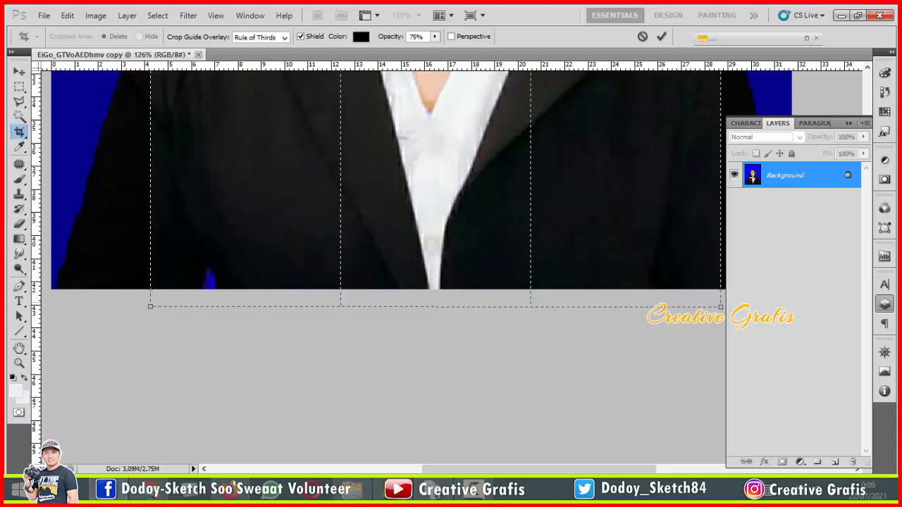
- Apply the crop that overlaps the photo's lower edge, inspect the result, and undo it
{"action": "key", "text": "ctrl+0"}
{"action": "scroll", "coordinate": [452, 267], "scroll_direction": "up", "scroll_amount": 4}
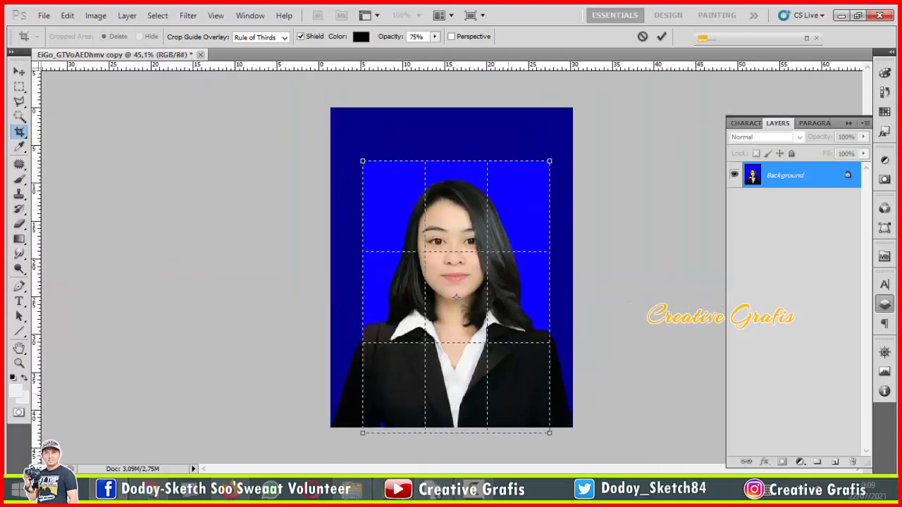
{"action": "scroll", "coordinate": [451, 267], "scroll_direction": "down", "scroll_amount": 2}
{"action": "scroll", "coordinate": [452, 268], "scroll_direction": "up", "scroll_amount": 3}
{"action": "left_click_drag", "start_coordinate": [452, 282], "coordinate": [444, 183]}
{"action": "key", "text": "Return"}
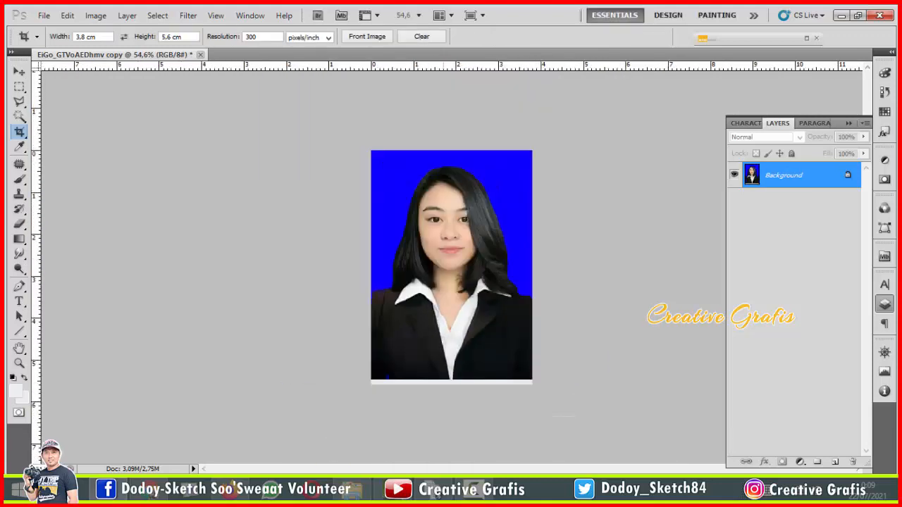
{"action": "scroll", "coordinate": [452, 267], "scroll_direction": "up", "scroll_amount": 3}
{"action": "scroll", "coordinate": [452, 267], "scroll_direction": "down", "scroll_amount": 1}
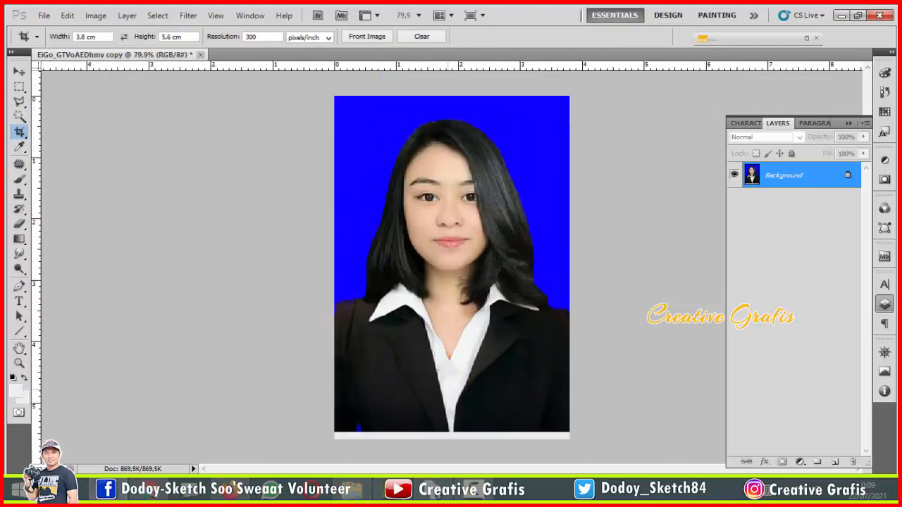
{"action": "key", "text": "ctrl+z"}
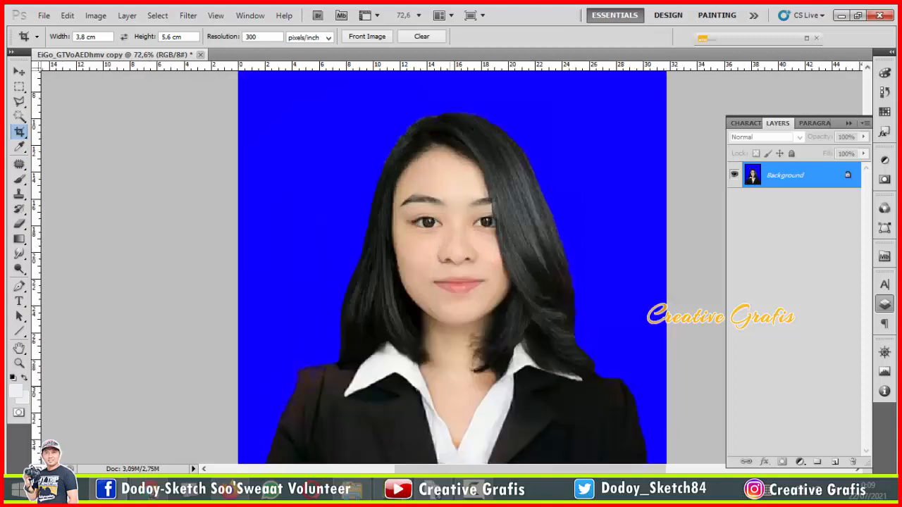
- Redraw the 3.8 x 5.6 cm crop frame flush with the photo's lower edge, centre it on the subject, and apply the crop
{"action": "scroll", "coordinate": [450, 388], "scroll_direction": "down", "scroll_amount": 3}
{"action": "left_click_drag", "start_coordinate": [363, 131], "coordinate": [518, 359]}
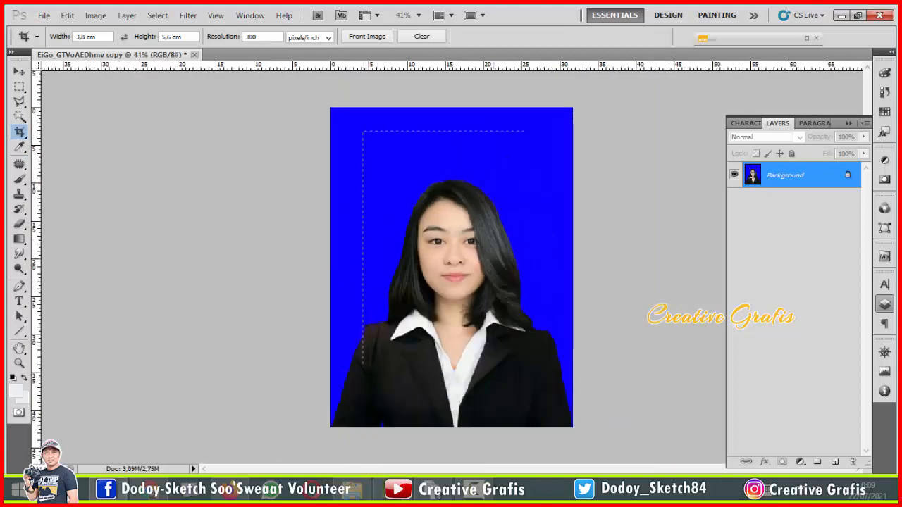
{"action": "left_click_drag", "start_coordinate": [566, 427], "coordinate": [566, 427]}
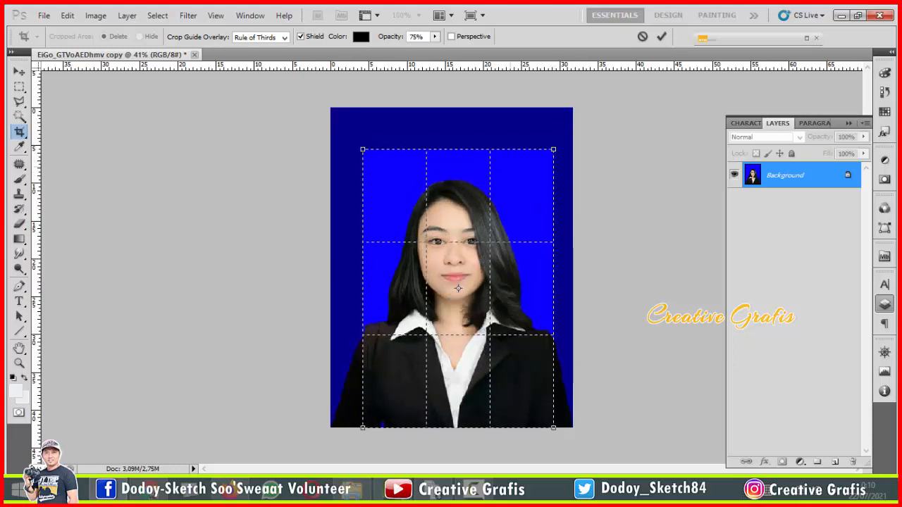
{"action": "left_click_drag", "start_coordinate": [551, 154], "coordinate": [553, 152]}
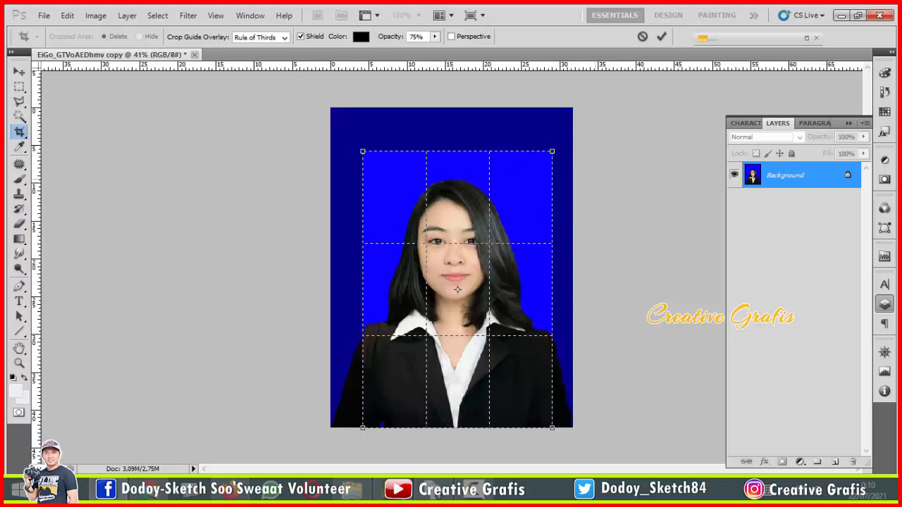
{"action": "scroll", "coordinate": [457, 289], "scroll_direction": "up", "scroll_amount": 1}
{"action": "scroll", "coordinate": [458, 291], "scroll_direction": "up", "scroll_amount": 1}
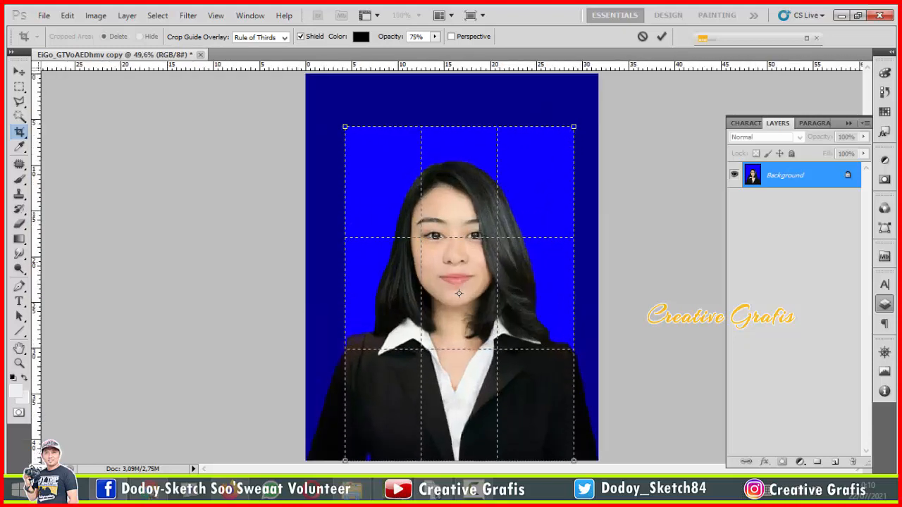
{"action": "left_click_drag", "start_coordinate": [457, 293], "coordinate": [456, 293]}
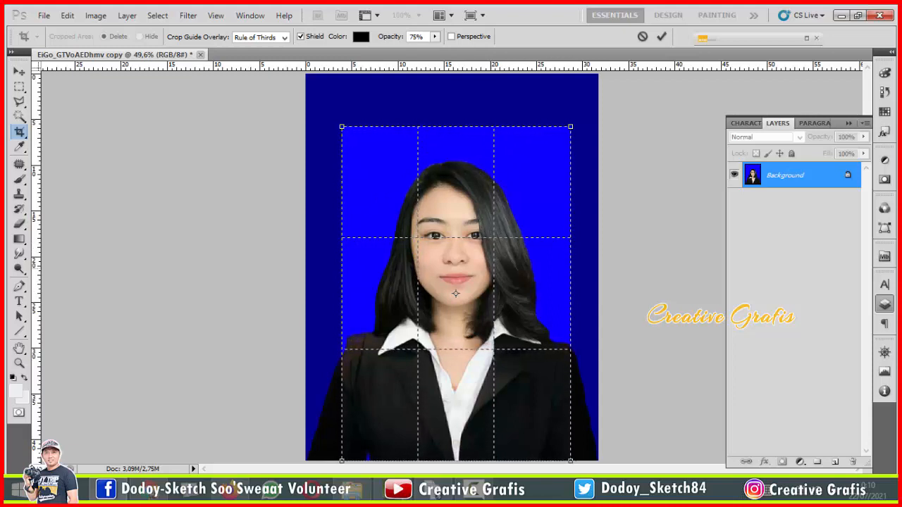
{"action": "key", "text": "Return"}
{"action": "scroll", "coordinate": [455, 268], "scroll_direction": "up", "scroll_amount": 5}
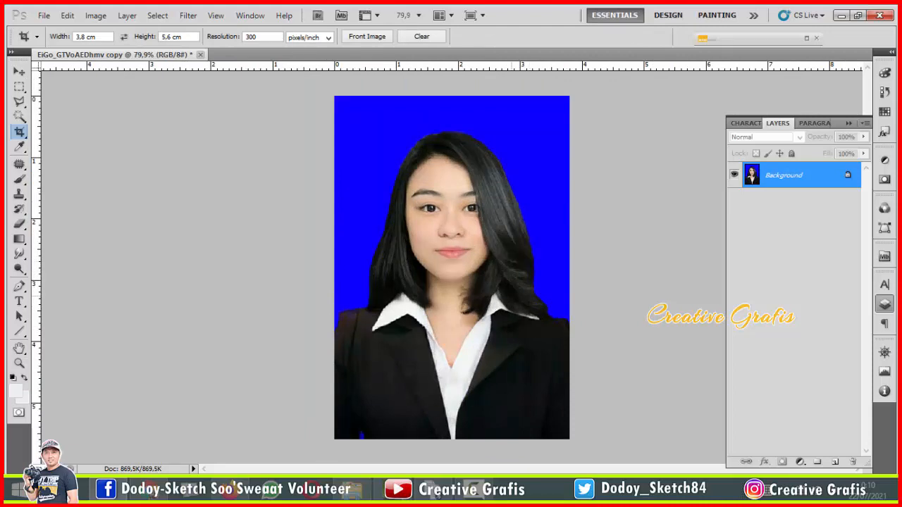
- Place a vertical guide down the middle of the cropped portrait, at about 1.9 cm on the ruler
{"action": "key", "text": "v"}
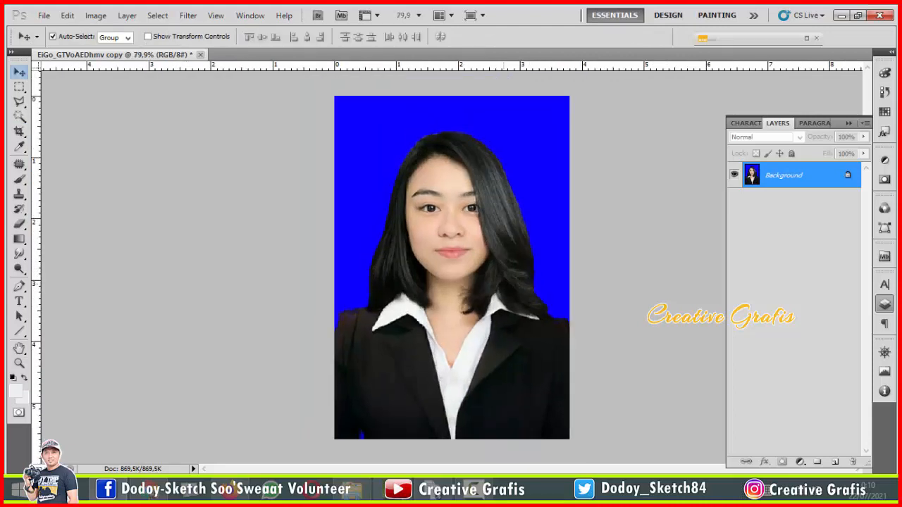
{"action": "scroll", "coordinate": [484, 278], "scroll_direction": "up", "scroll_amount": 4}
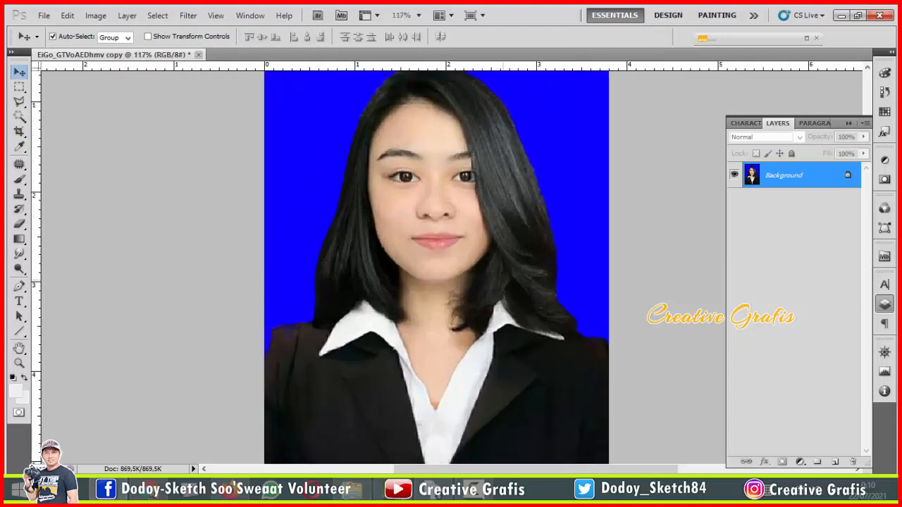
{"action": "scroll", "coordinate": [485, 189], "scroll_direction": "up", "scroll_amount": 4}
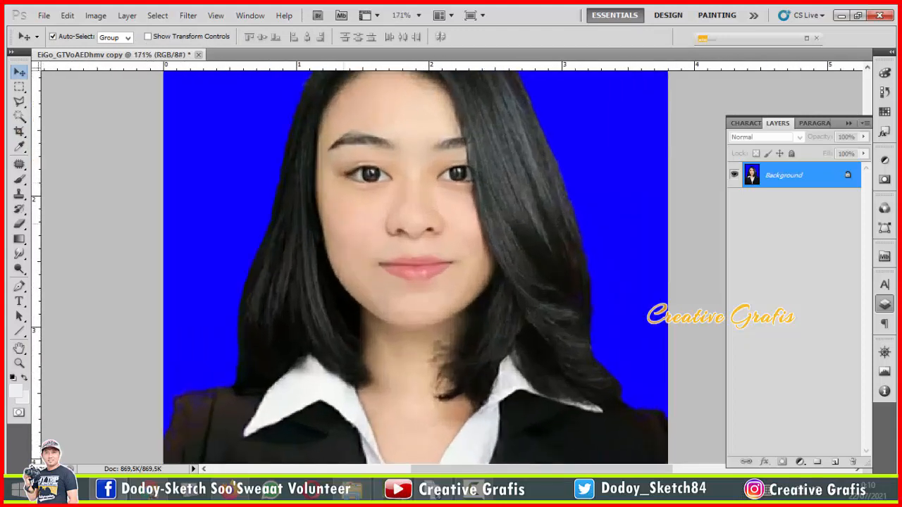
{"action": "scroll", "coordinate": [485, 189], "scroll_direction": "down", "scroll_amount": 3}
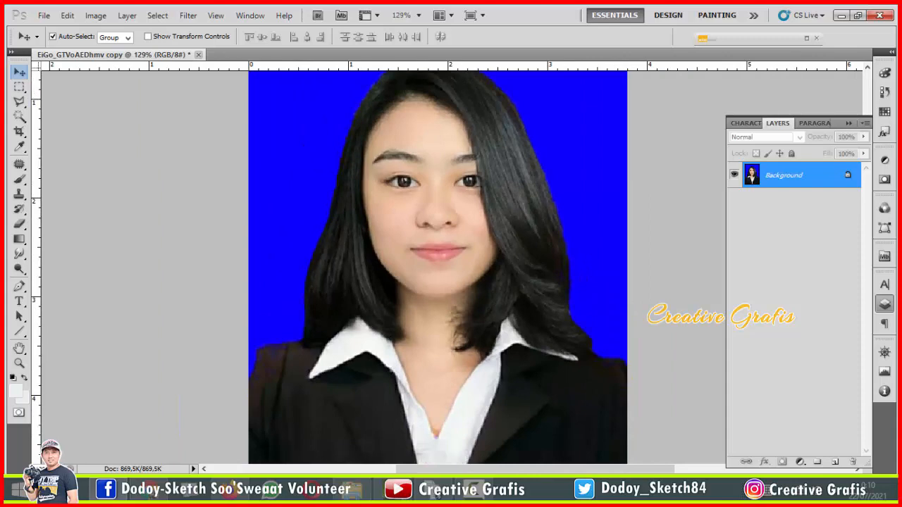
{"action": "double_click", "coordinate": [35, 423]}
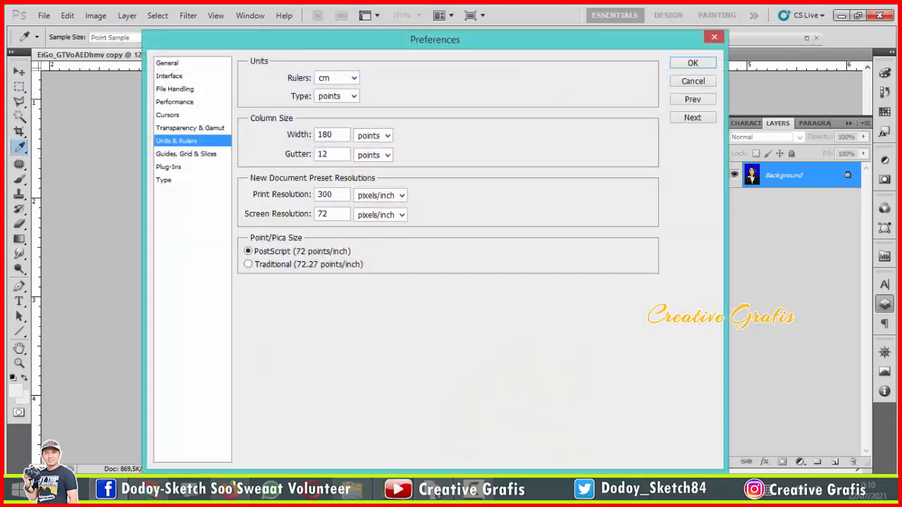
{"action": "key", "text": "Return"}
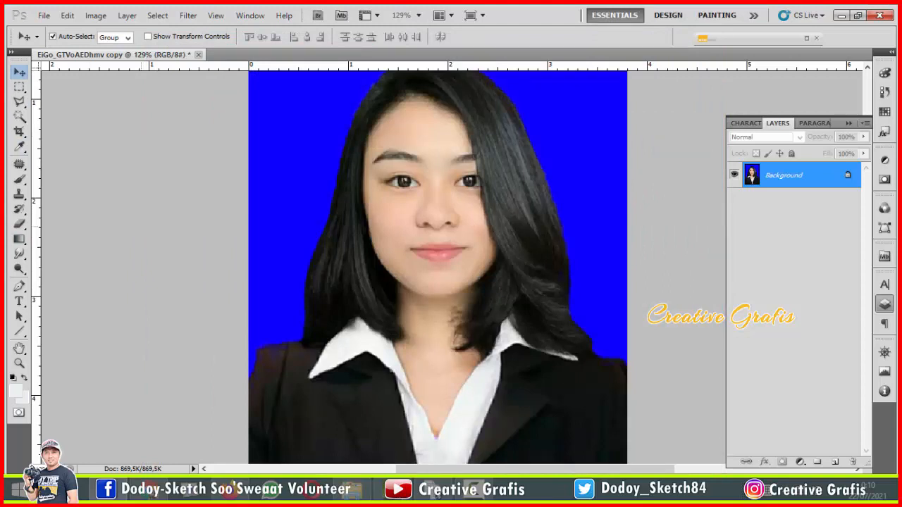
{"action": "left_click_drag", "start_coordinate": [418, 237], "coordinate": [438, 238]}
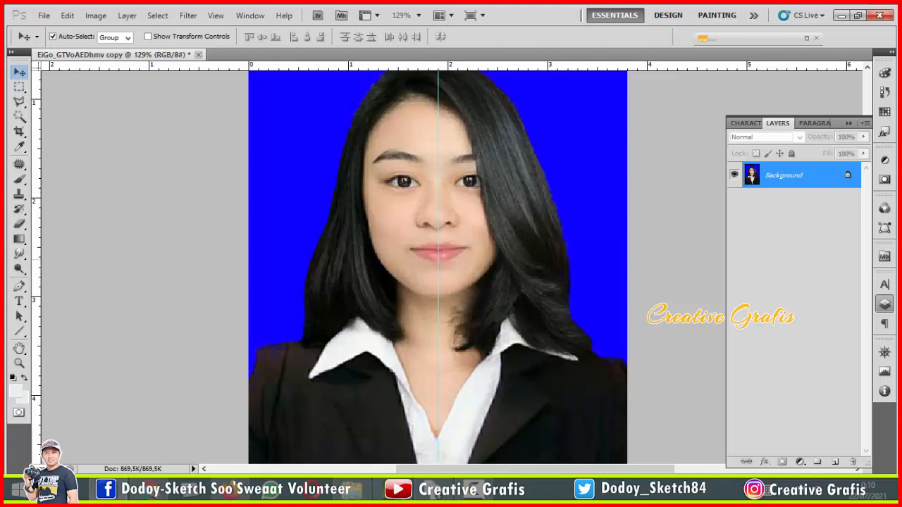
- Select the whole photo and copy it onto a new layer, then try moving the copy down and undo the move
{"action": "scroll", "coordinate": [464, 188], "scroll_direction": "down", "scroll_amount": 6}
{"action": "scroll", "coordinate": [463, 187], "scroll_direction": "up", "scroll_amount": 6}
{"action": "scroll", "coordinate": [454, 246], "scroll_direction": "down", "scroll_amount": 5}
{"action": "key", "text": "ctrl+a"}
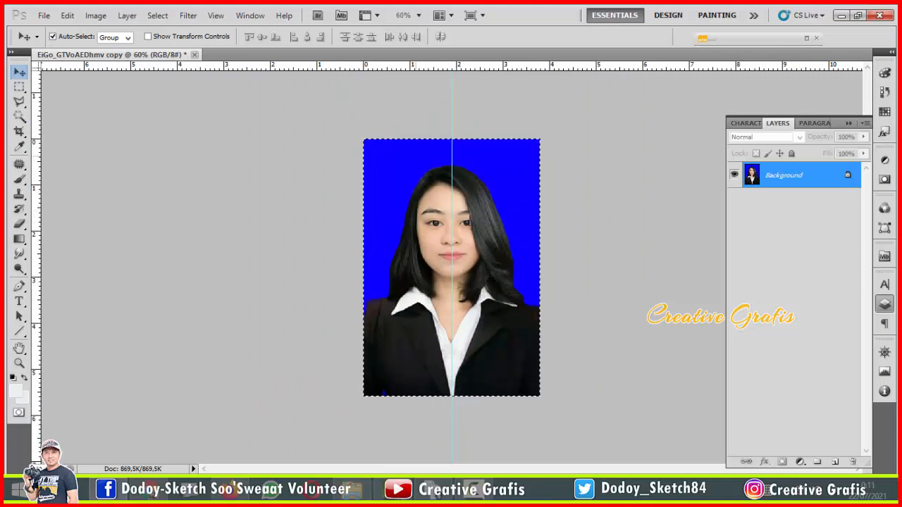
{"action": "key", "text": "ctrl+j"}
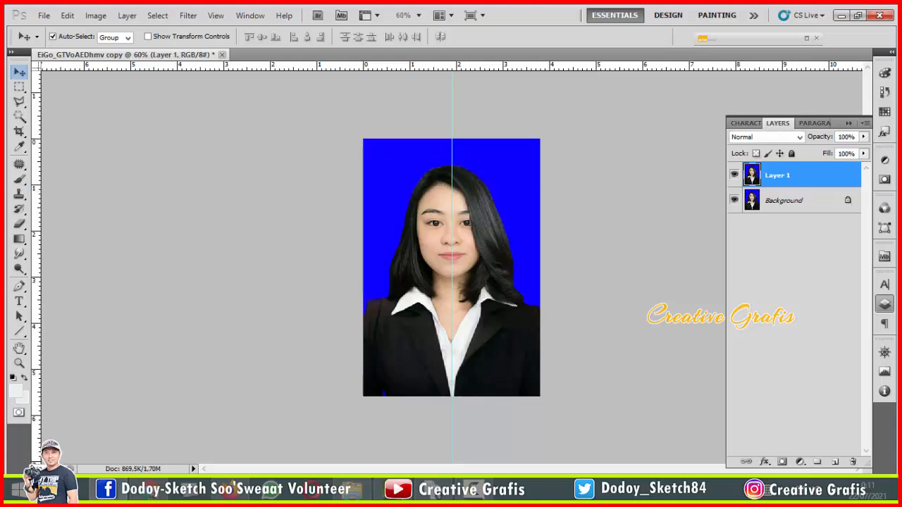
{"action": "left_click_drag", "start_coordinate": [513, 187], "coordinate": [512, 273]}
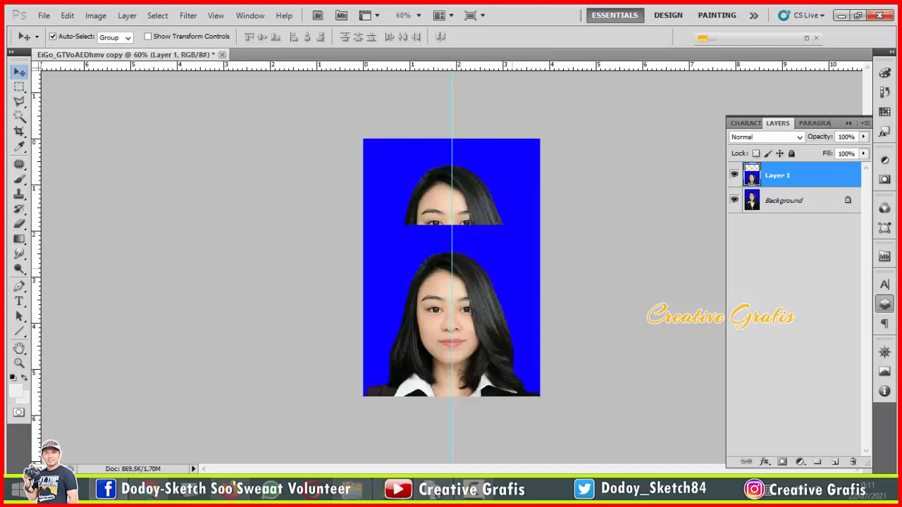
{"action": "key", "text": "ctrl+z"}
- Rotate the copied portrait layer by 2.85° and realign the vertical guide with the middle of the photo at about 1.9 cm
{"action": "key", "text": "ctrl+t"}
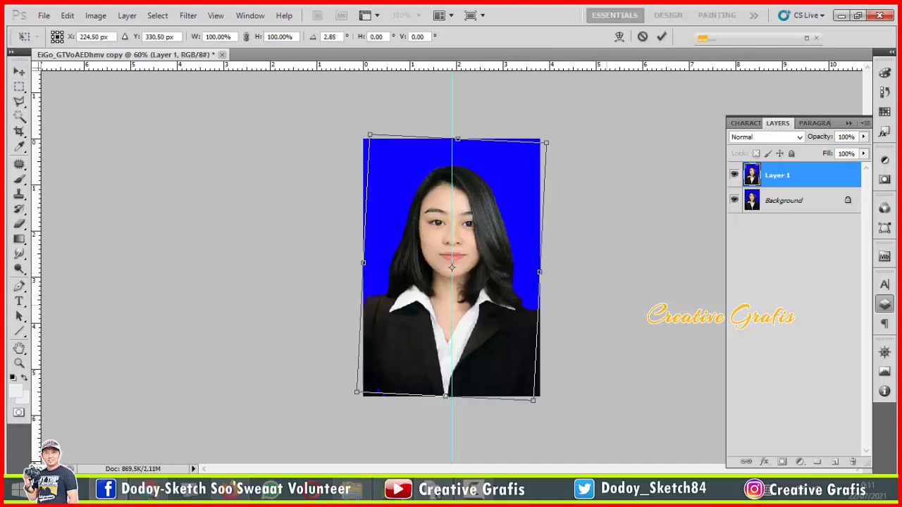
{"action": "key", "text": "Return"}
{"action": "scroll", "coordinate": [452, 225], "scroll_direction": "up", "scroll_amount": 10}
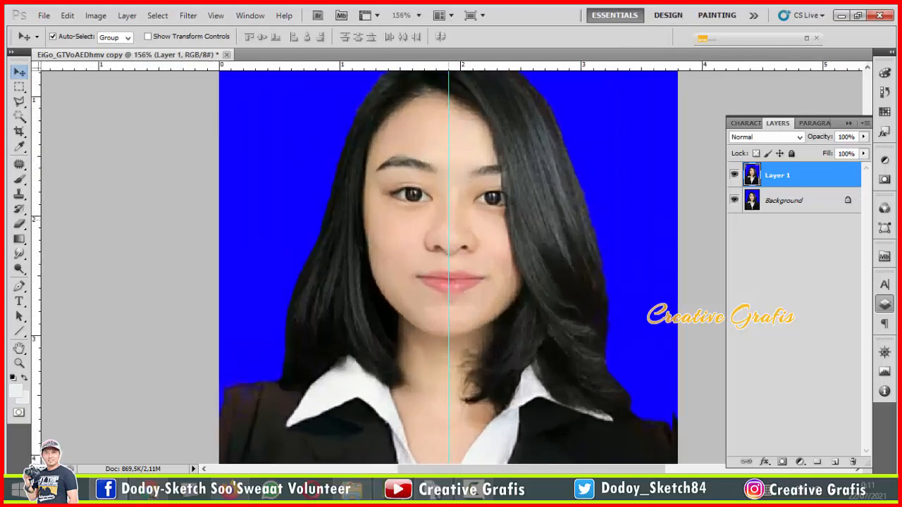
{"action": "left_click_drag", "start_coordinate": [449, 261], "coordinate": [455, 261]}
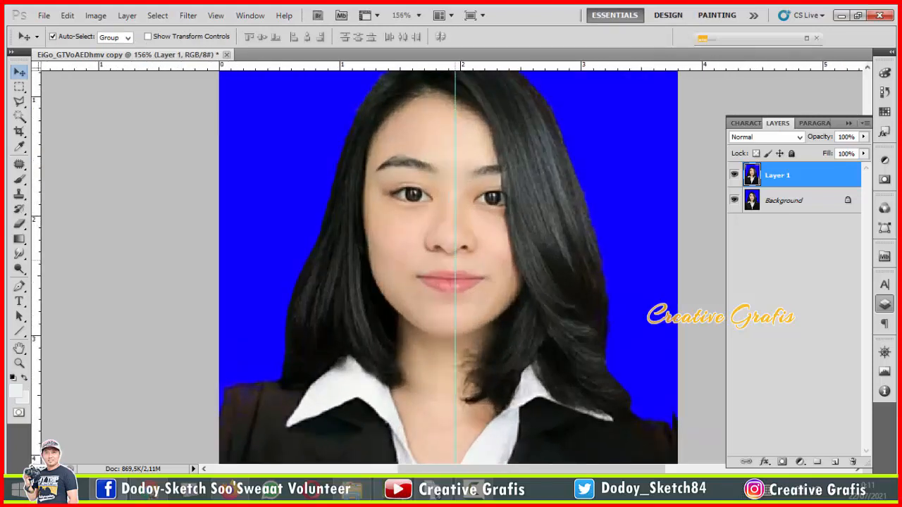
{"action": "scroll", "coordinate": [455, 261], "scroll_direction": "down", "scroll_amount": 5}
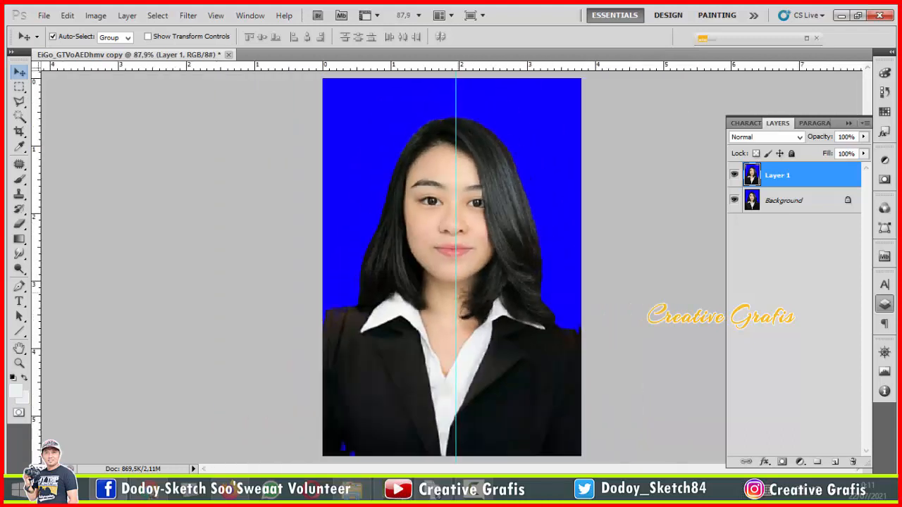
{"action": "left_click_drag", "start_coordinate": [456, 261], "coordinate": [452, 261]}
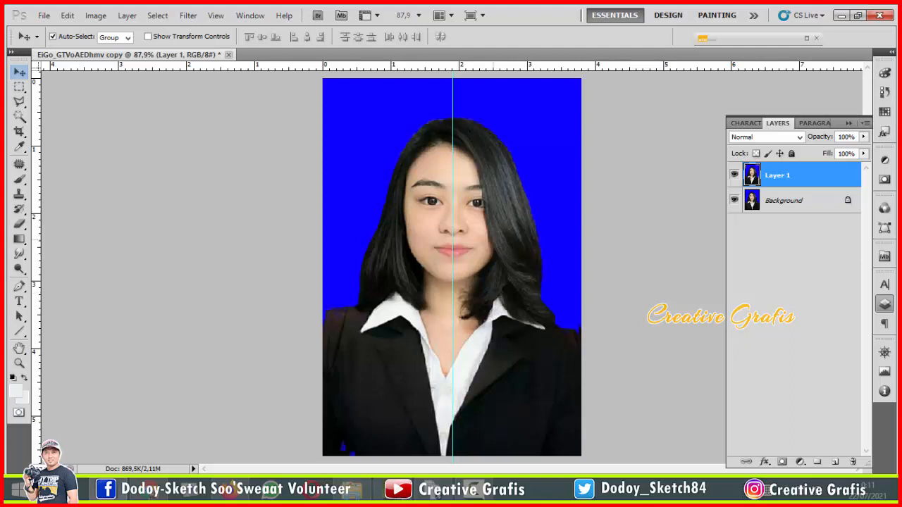
- Straighten the copied portrait against the guide by rotating the whole layer -1.93°, and clear the selection
{"action": "scroll", "coordinate": [449, 268], "scroll_direction": "down", "scroll_amount": 1}
{"action": "key", "text": "ctrl+a"}
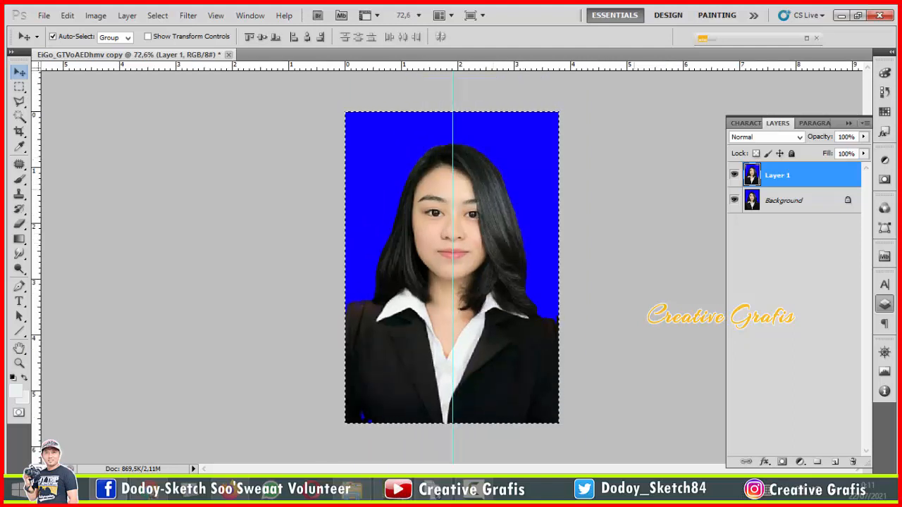
{"action": "key", "text": "ctrl+t"}
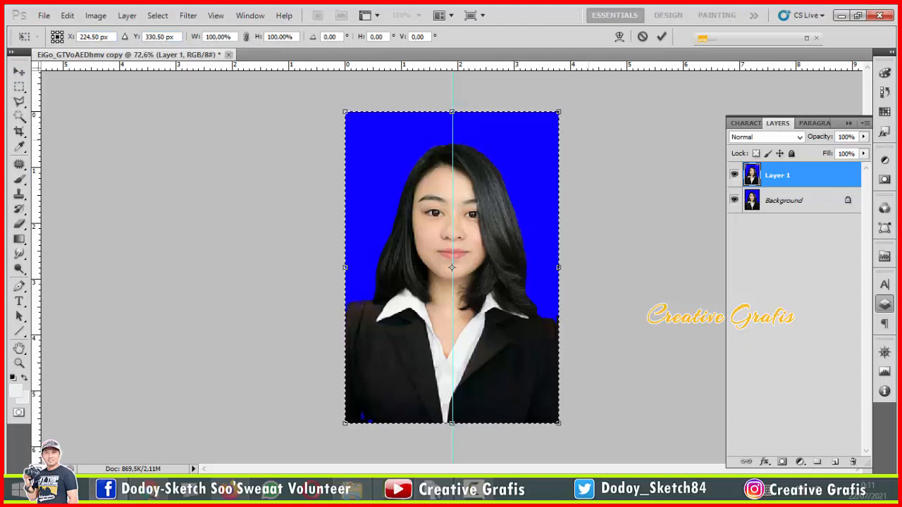
{"action": "left_click_drag", "start_coordinate": [588, 124], "coordinate": [584, 118]}
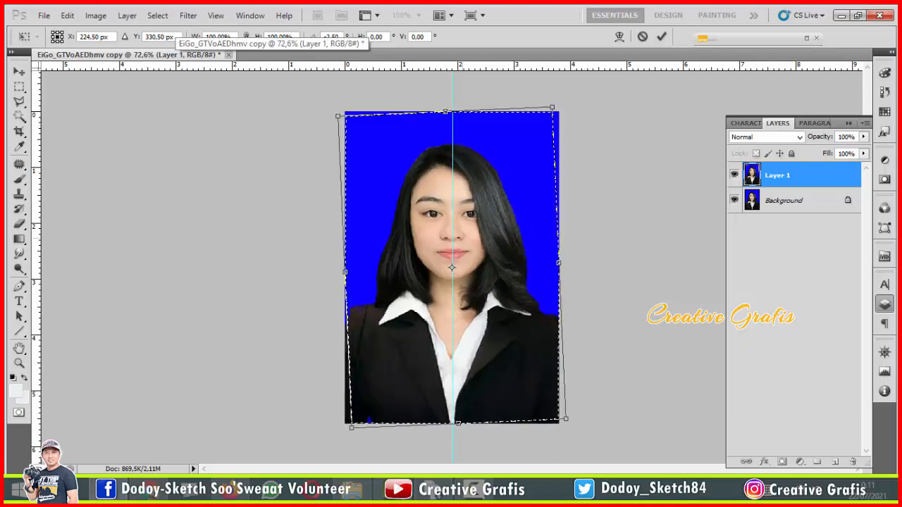
{"action": "scroll", "coordinate": [438, 204], "scroll_direction": "up", "scroll_amount": 3}
{"action": "scroll", "coordinate": [451, 216], "scroll_direction": "down", "scroll_amount": 2}
{"action": "left_click_drag", "start_coordinate": [623, 120], "coordinate": [624, 122]}
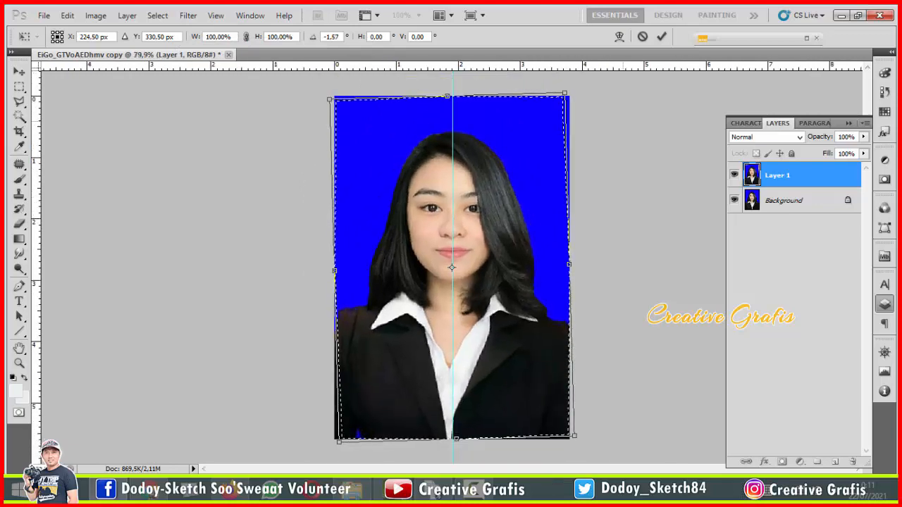
{"action": "scroll", "coordinate": [624, 122], "scroll_direction": "up", "scroll_amount": 1}
{"action": "scroll", "coordinate": [473, 214], "scroll_direction": "up", "scroll_amount": 4}
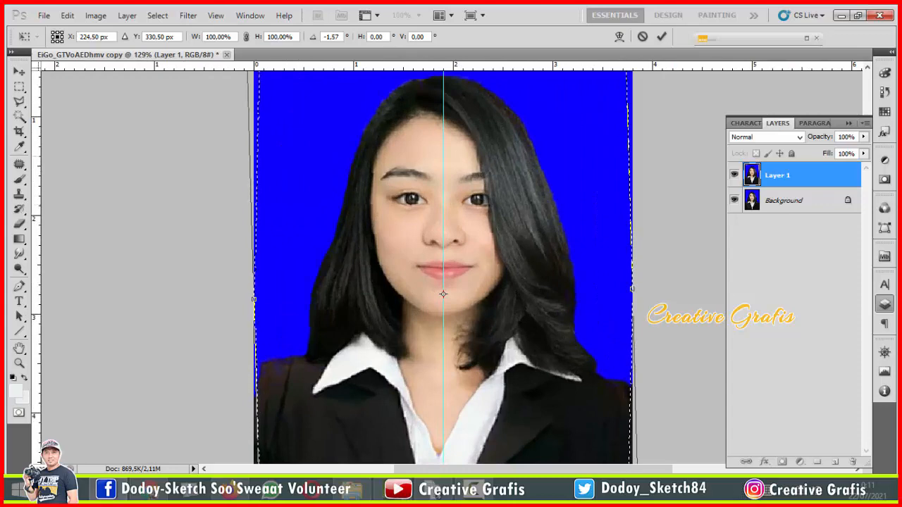
{"action": "left_click_drag", "start_coordinate": [682, 149], "coordinate": [677, 149]}
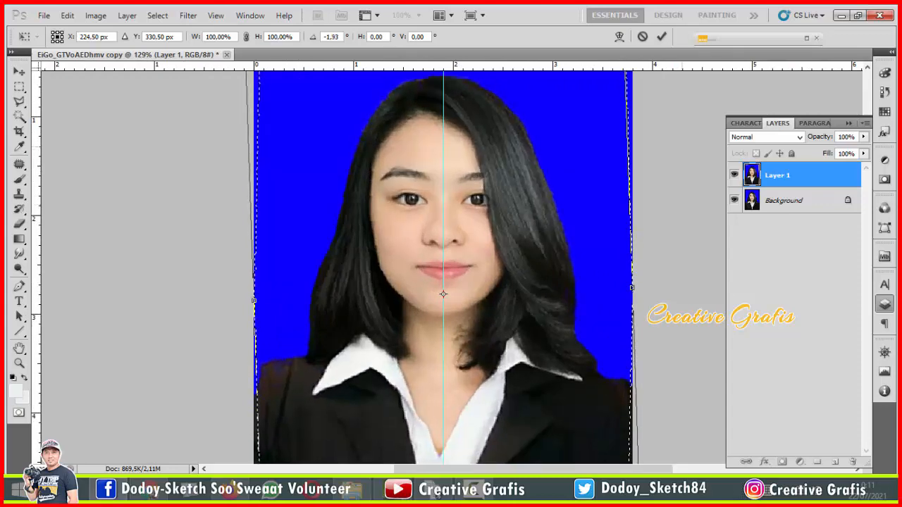
{"action": "key", "text": "Return"}
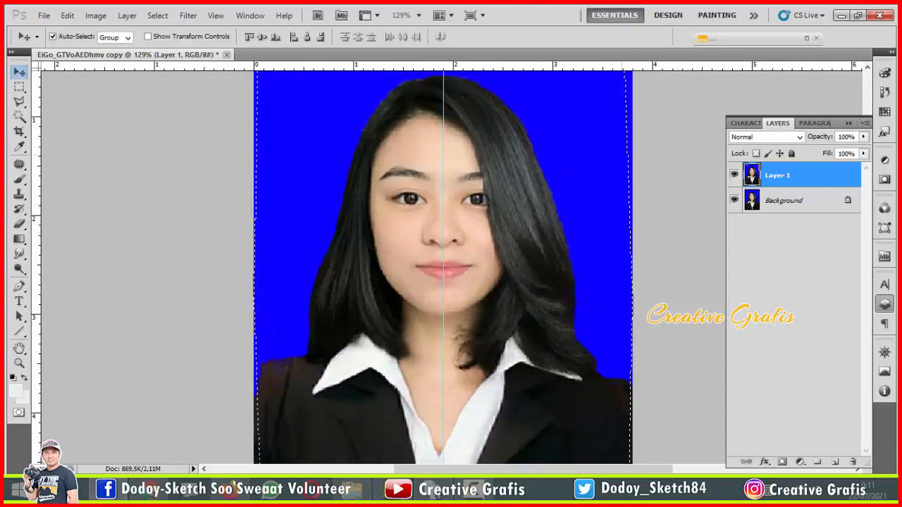
{"action": "scroll", "coordinate": [463, 282], "scroll_direction": "down", "scroll_amount": 5}
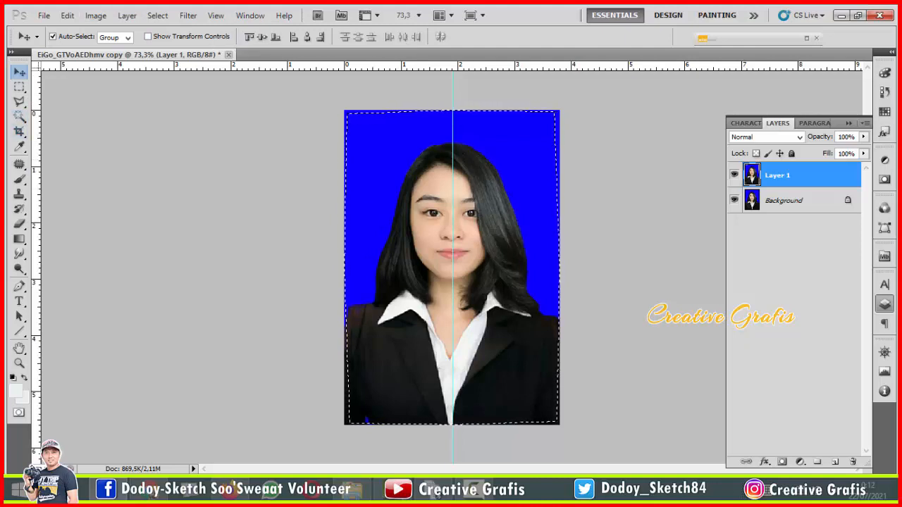
{"action": "key", "text": "ctrl+d"}
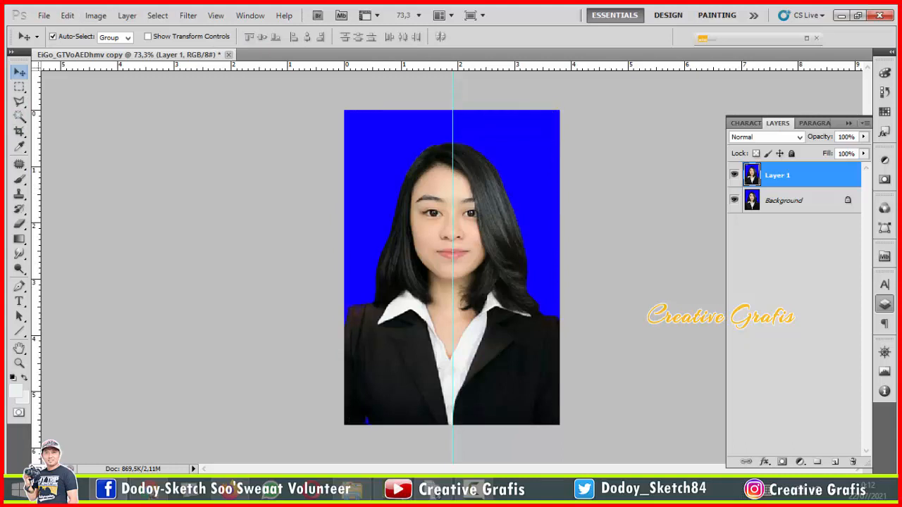
- Crop the straightened portrait with a 3.8 x 5.6 cm frame covering the entire photo
{"action": "scroll", "coordinate": [452, 267], "scroll_direction": "up", "scroll_amount": 2}
{"action": "scroll", "coordinate": [452, 268], "scroll_direction": "down", "scroll_amount": 3}
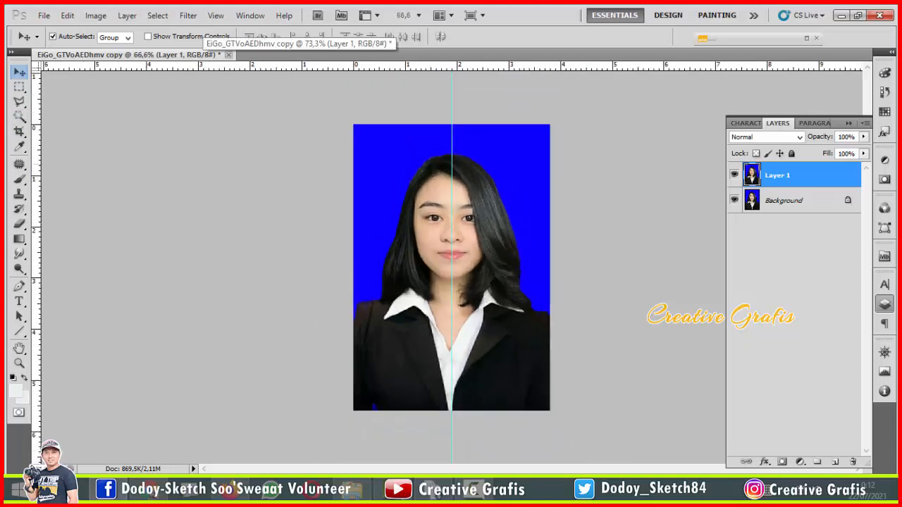
{"action": "key", "text": "c"}
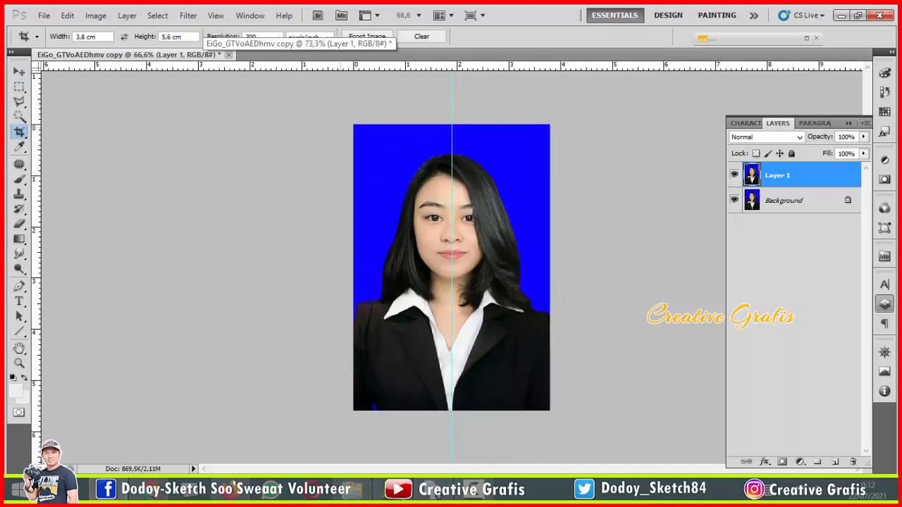
{"action": "left_click_drag", "start_coordinate": [354, 125], "coordinate": [550, 411]}
{"action": "scroll", "coordinate": [452, 268], "scroll_direction": "up", "scroll_amount": 3}
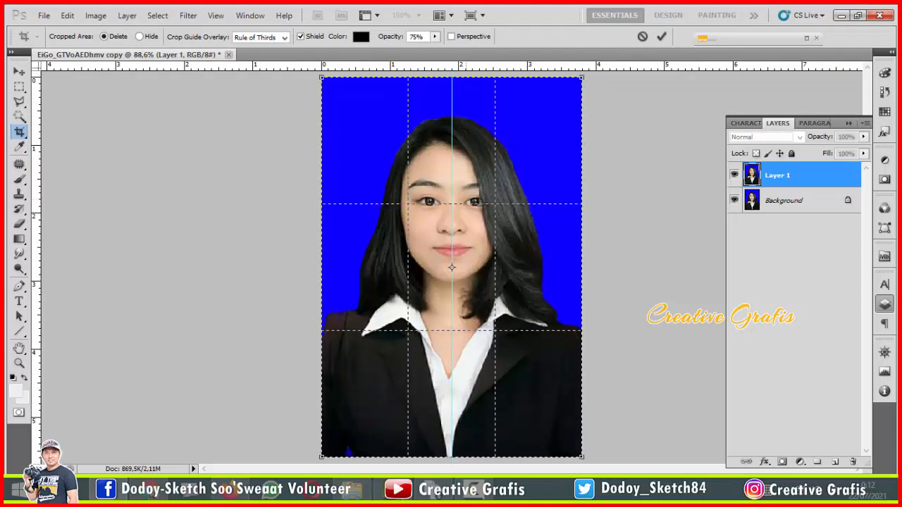
{"action": "scroll", "coordinate": [452, 267], "scroll_direction": "down", "scroll_amount": 1}
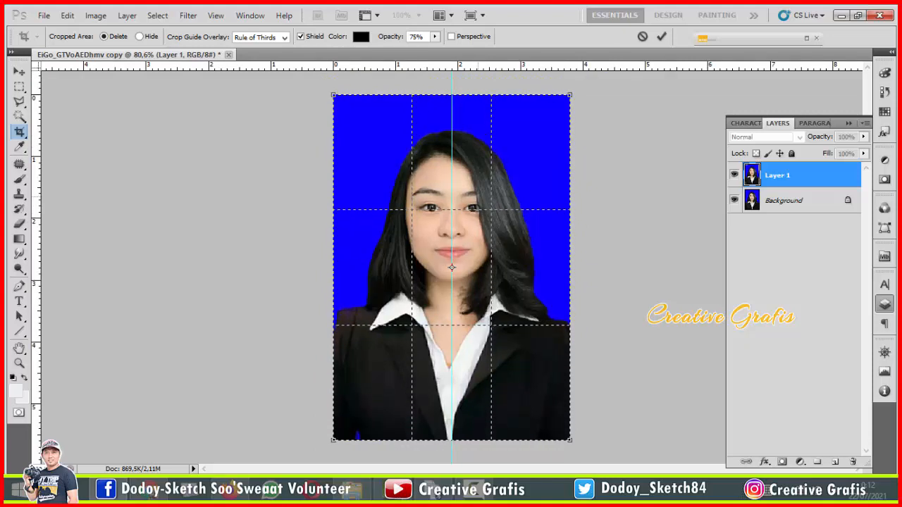
{"action": "key", "text": "Return"}
{"action": "key", "text": "v"}
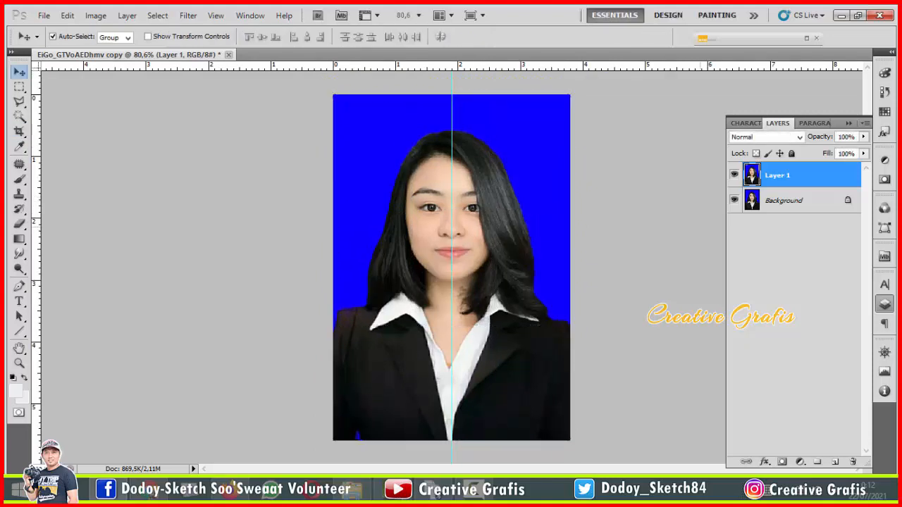
- Duplicate the Background layer and hide the original
{"action": "double_click", "coordinate": [784, 200]}
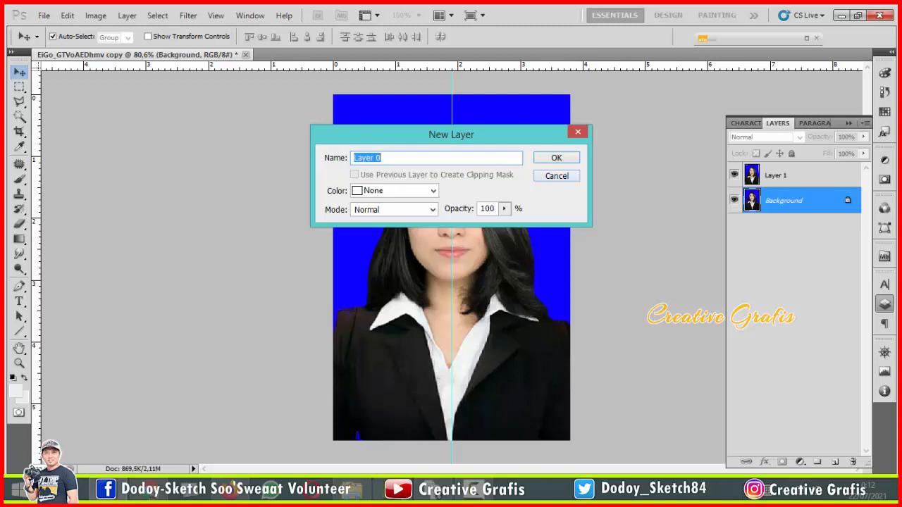
{"action": "left_click", "coordinate": [557, 176]}
{"action": "key", "text": "ctrl+j"}
{"action": "left_click", "coordinate": [735, 225]}
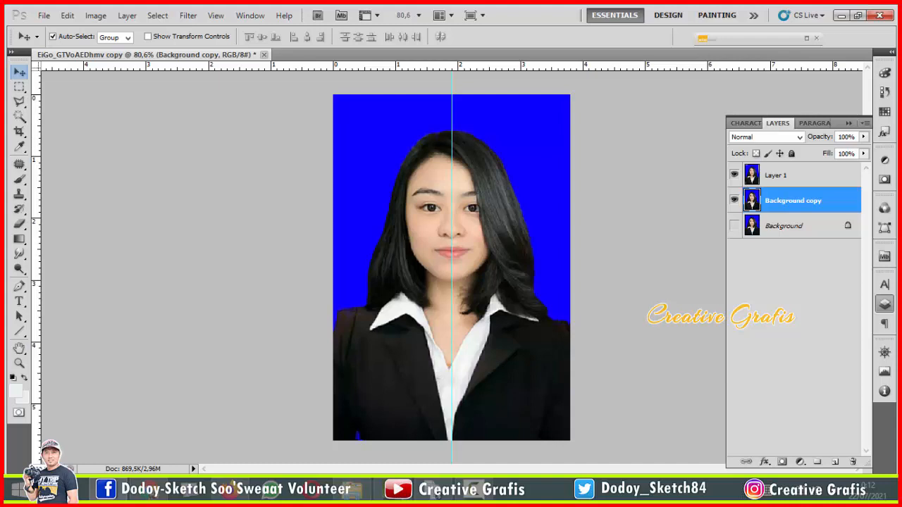
- Set the background colour to bright red and fill the Background copy layer with it
{"action": "left_click", "coordinate": [24, 399]}
{"action": "left_click", "coordinate": [625, 154]}
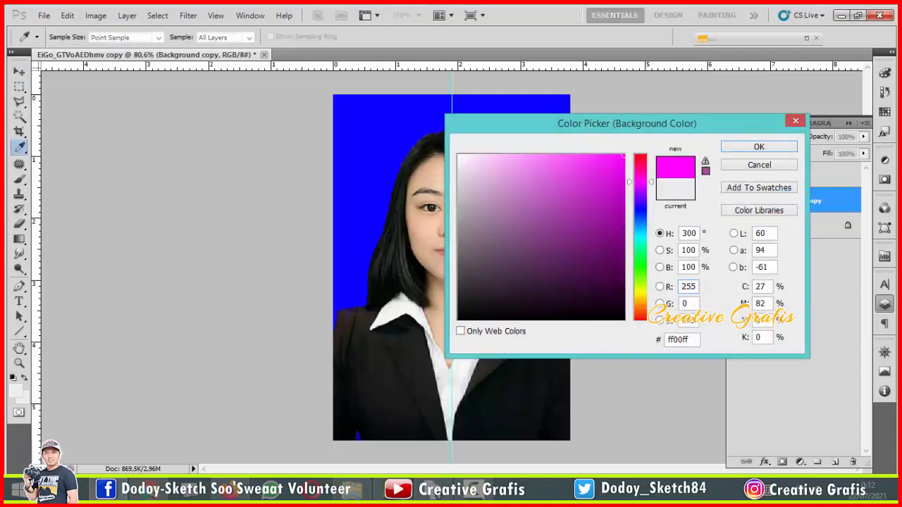
{"action": "left_click", "coordinate": [640, 155]}
{"action": "key", "text": "Return"}
{"action": "key", "text": "ctrl+BackSpace"}
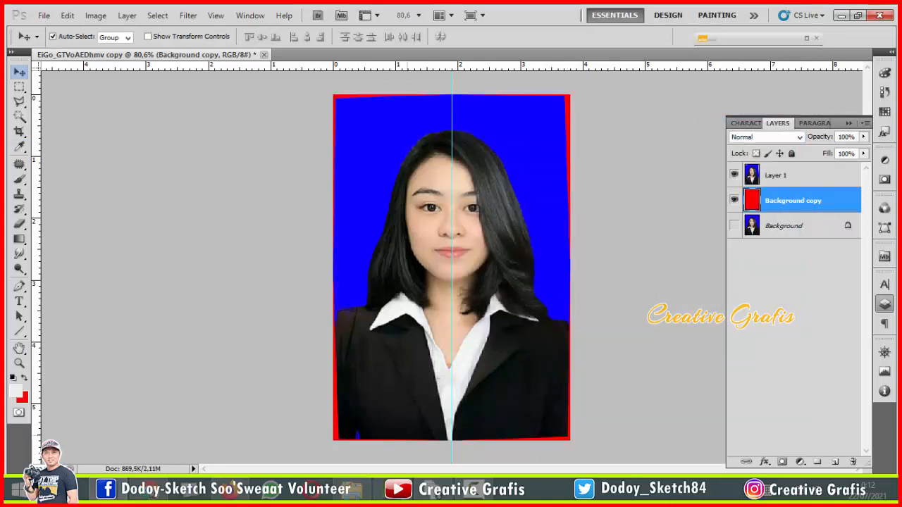
- Place a 3.8 x 5.6 cm crop frame over the straightened portrait, nudging it to sit inside the exposed red edges
{"action": "key", "text": "c"}
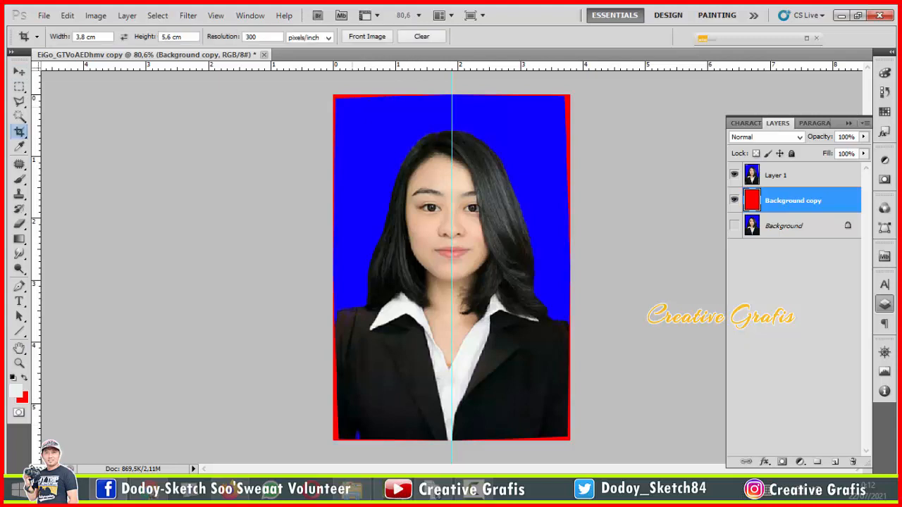
{"action": "left_click_drag", "start_coordinate": [417, 211], "coordinate": [570, 434]}
{"action": "key", "text": "ctrl+0"}
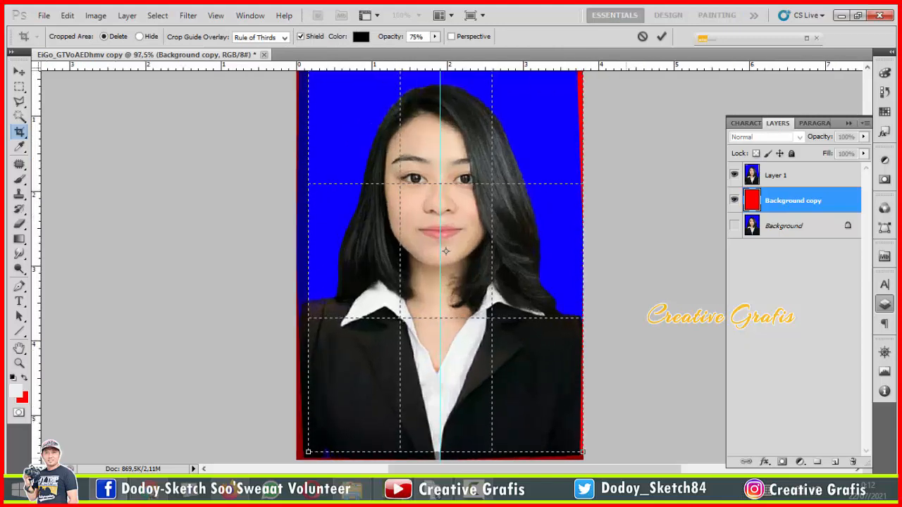
{"action": "key", "text": "Left"}
{"action": "key", "text": "Left"}
{"action": "key", "text": "Left"}
{"action": "key", "text": "Left"}
{"action": "key", "text": "Left"}
{"action": "key", "text": "Left"}
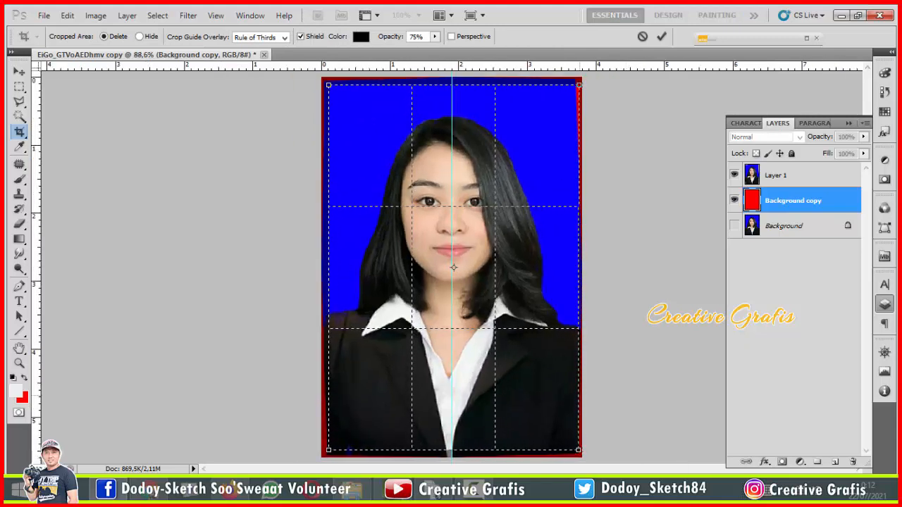
{"action": "key", "text": "Down"}
{"action": "key", "text": "Down"}
{"action": "key", "text": "Down"}
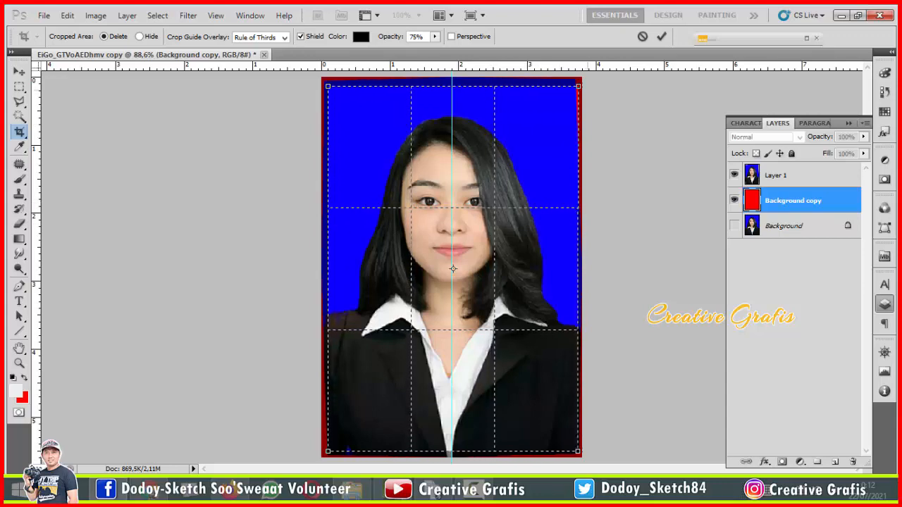
- Shrink the crop frame from its upper-right corner to exclude the remaining red strip, and apply the crop
{"action": "scroll", "coordinate": [578, 87], "scroll_direction": "up", "scroll_amount": 10}
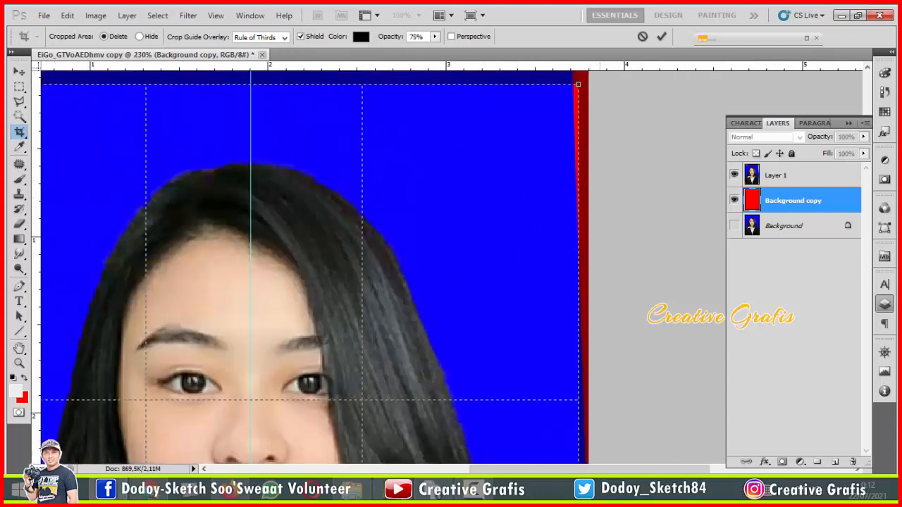
{"action": "left_click_drag", "start_coordinate": [578, 84], "coordinate": [573, 91]}
{"action": "scroll", "coordinate": [573, 91], "scroll_direction": "down", "scroll_amount": 10}
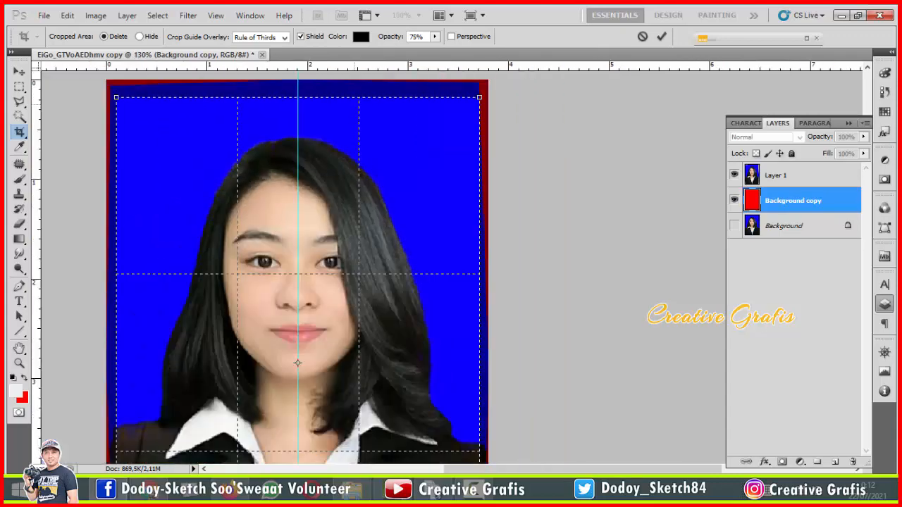
{"action": "scroll", "coordinate": [452, 270], "scroll_direction": "up", "scroll_amount": 2}
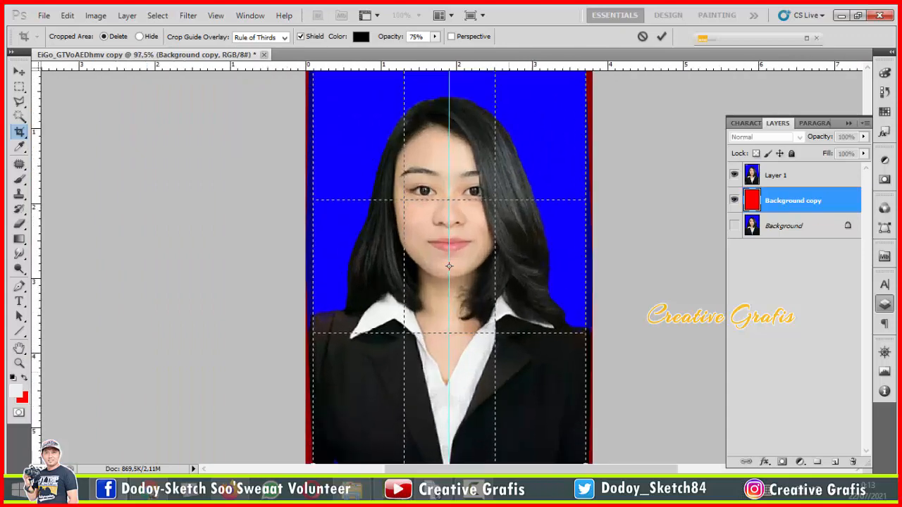
{"action": "scroll", "coordinate": [449, 267], "scroll_direction": "down", "scroll_amount": 3}
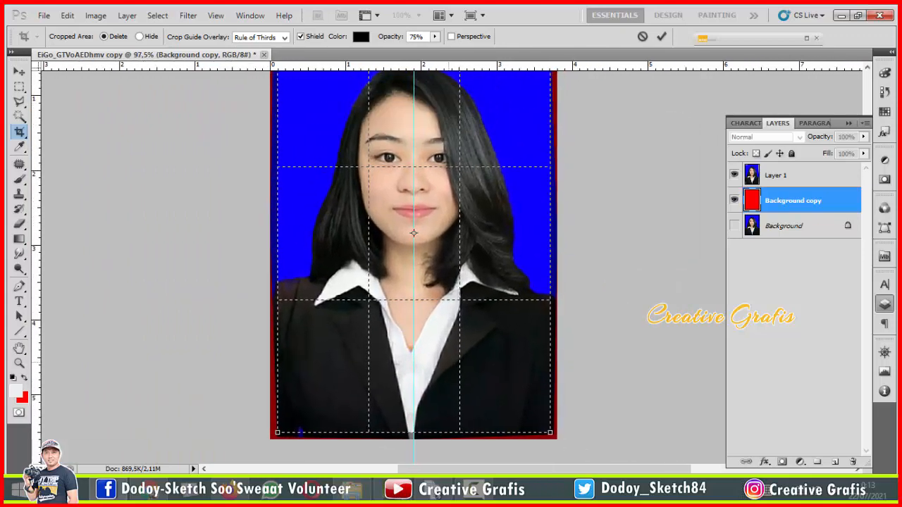
{"action": "key", "text": "Return"}
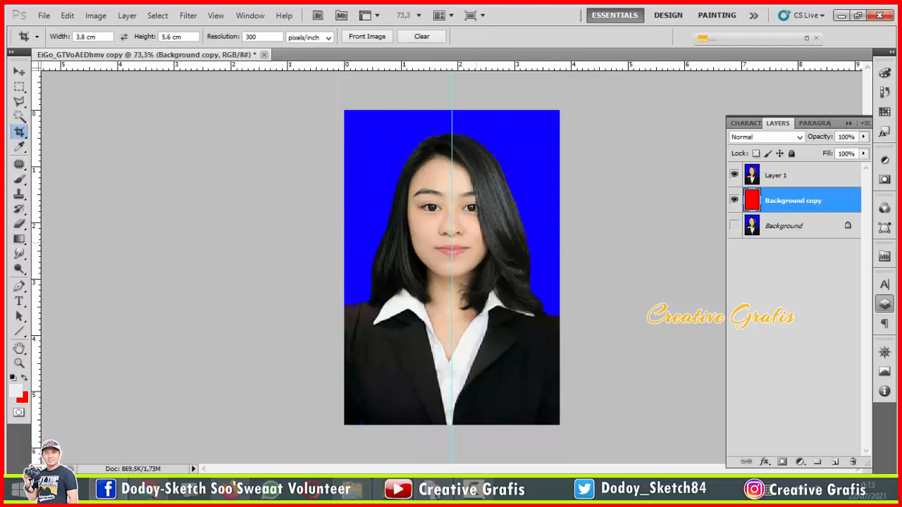
- Remove the vertical guide from the cropped portrait
{"action": "key", "text": "v"}
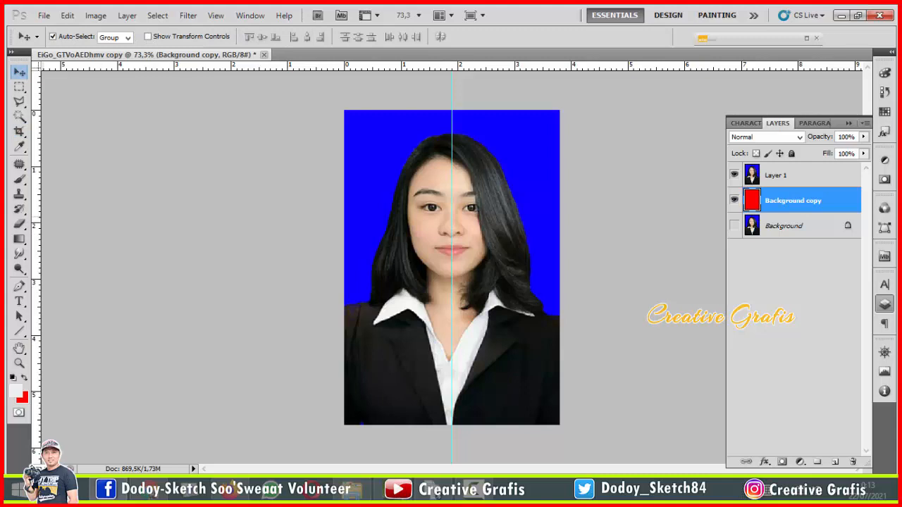
{"action": "left_click_drag", "start_coordinate": [451, 224], "coordinate": [20, 224]}
{"action": "scroll", "coordinate": [452, 268], "scroll_direction": "down", "scroll_amount": 2}
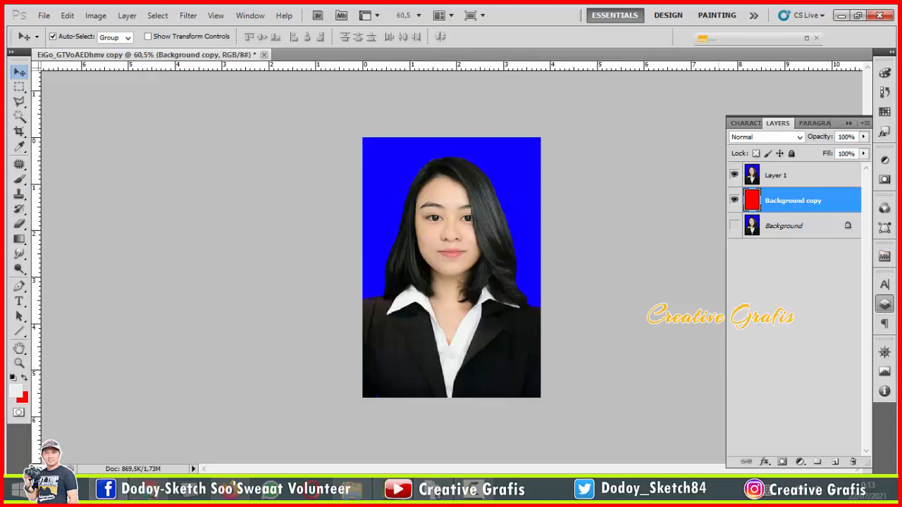
- Show the hidden Background layer and flatten the image into a single layer
{"action": "left_click", "coordinate": [735, 225]}
{"action": "left_click", "coordinate": [127, 16]}
{"action": "left_click", "coordinate": [149, 427]}
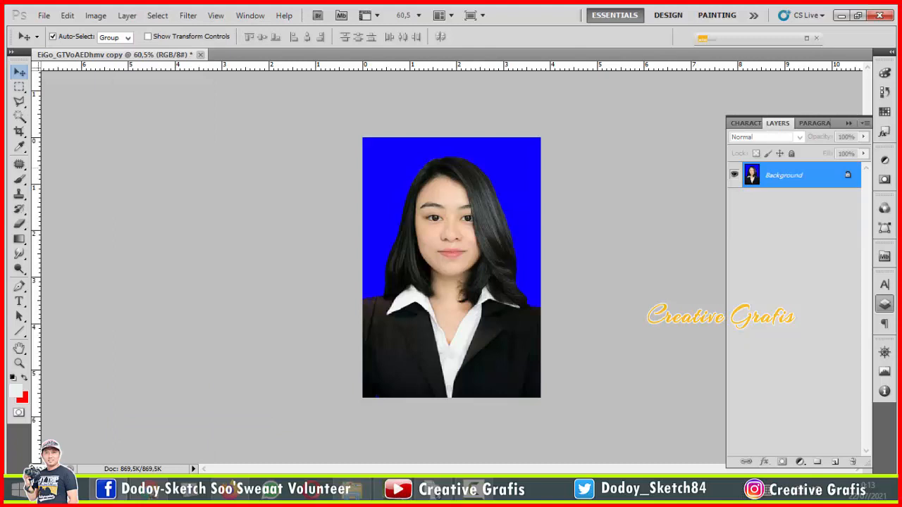
- Duplicate the flattened portrait as a separate document, and compare it with the original before returning to the duplicate
{"action": "left_click", "coordinate": [96, 15]}
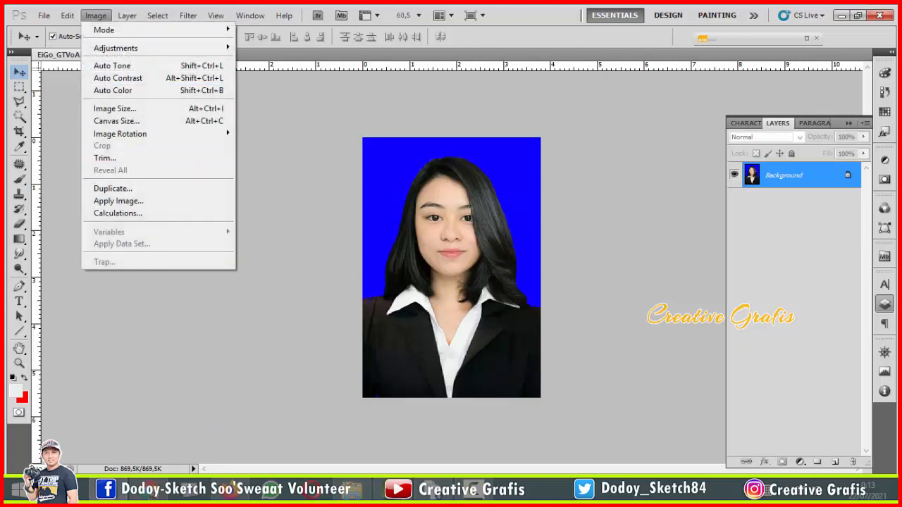
{"action": "left_click", "coordinate": [112, 188]}
{"action": "left_click", "coordinate": [549, 165]}
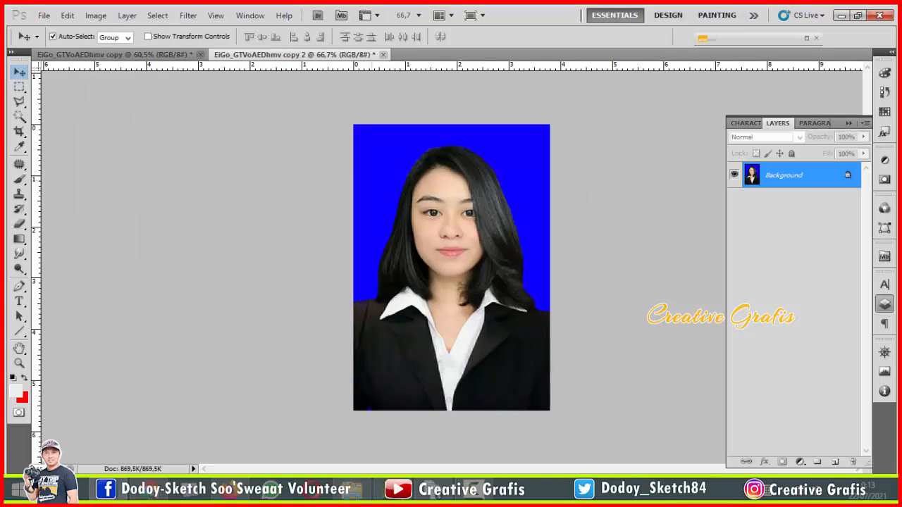
{"action": "scroll", "coordinate": [451, 268], "scroll_direction": "down", "scroll_amount": 2}
{"action": "key", "text": "ctrl+Tab"}
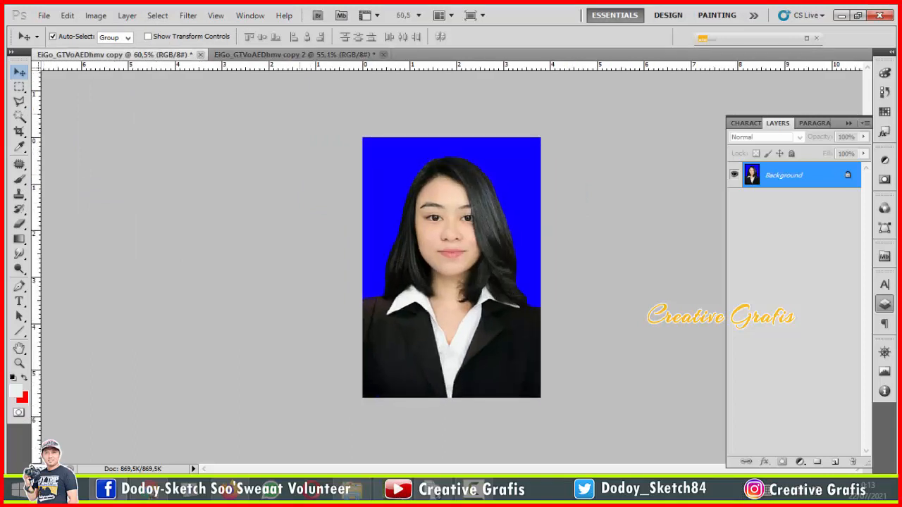
{"action": "key", "text": "ctrl+Tab"}
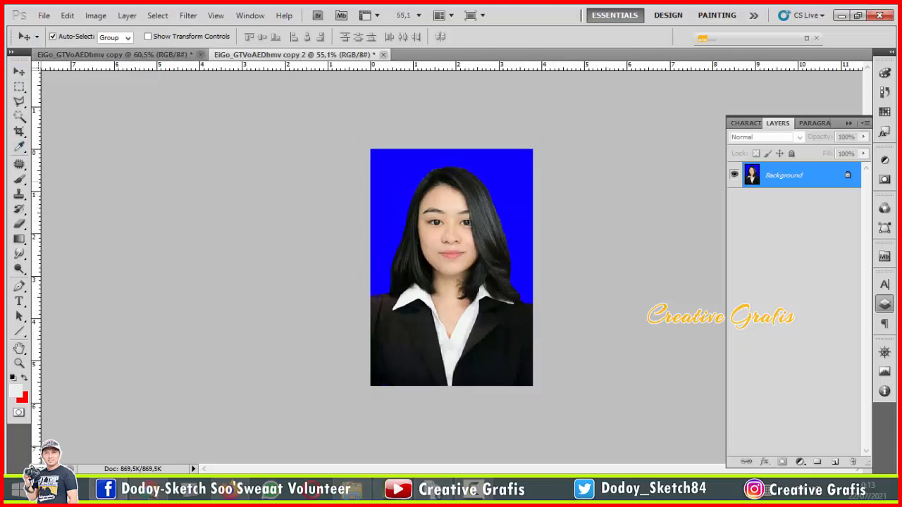
- Crop the duplicate portrait with the PAS FOTO = 3 x 4 CM preset, using the full photo width and shifting the frame slightly down
{"action": "key", "text": "c"}
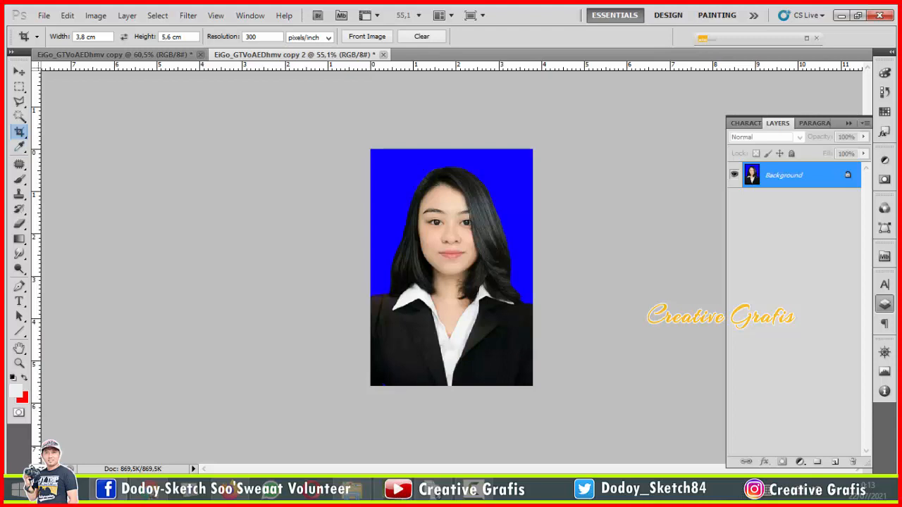
{"action": "left_click", "coordinate": [36, 37]}
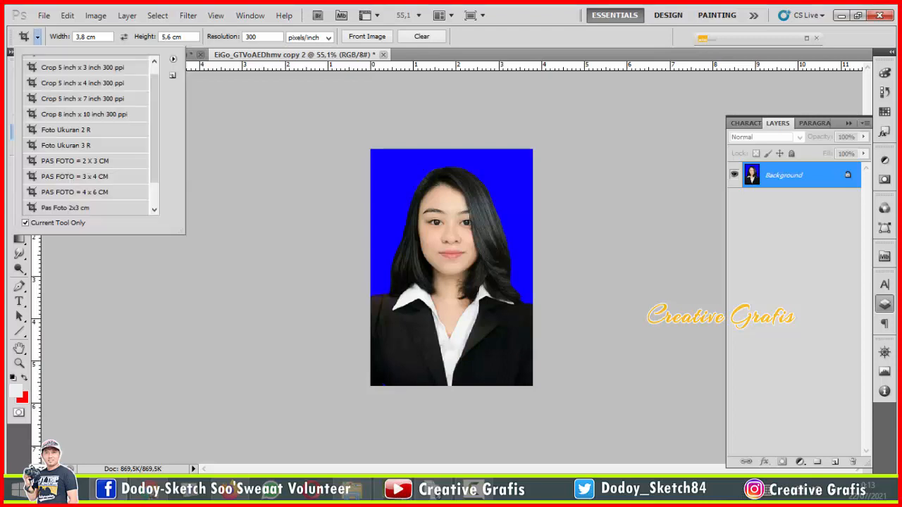
{"action": "left_click", "coordinate": [74, 176]}
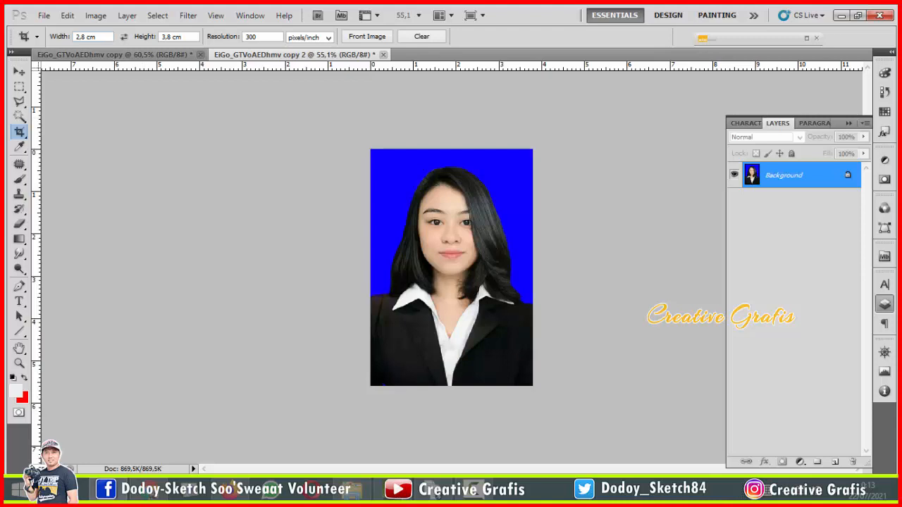
{"action": "left_click_drag", "start_coordinate": [371, 149], "coordinate": [532, 367]}
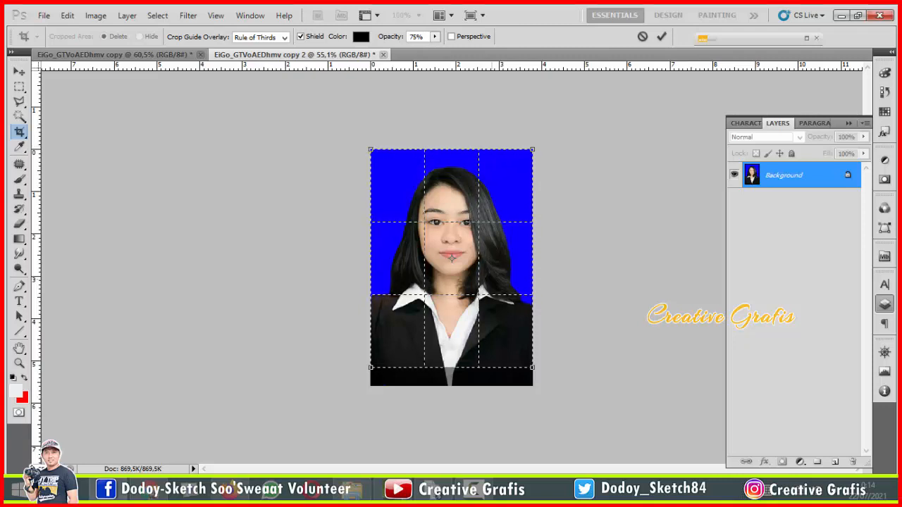
{"action": "key", "text": "Down"}
{"action": "key", "text": "Down"}
{"action": "key", "text": "Down"}
{"action": "key", "text": "Down"}
{"action": "key", "text": "Down"}
{"action": "key", "text": "Down"}
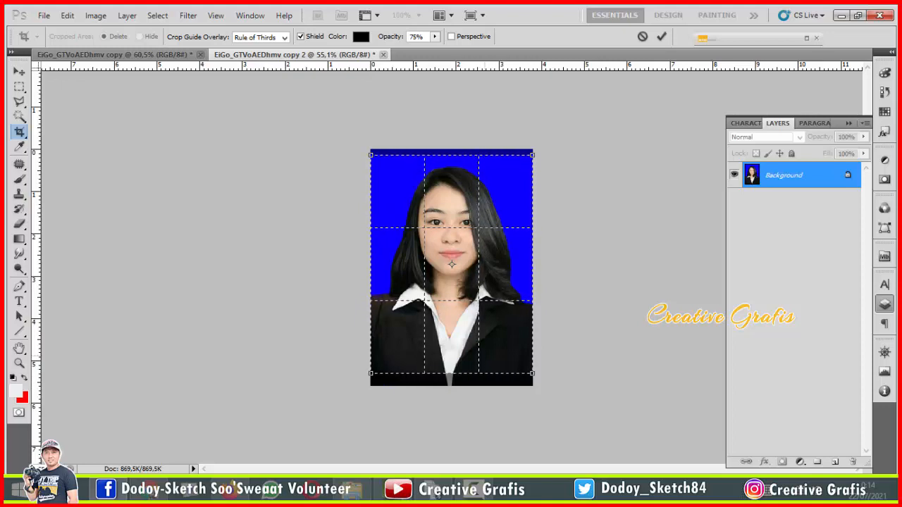
{"action": "key", "text": "Return"}
{"action": "key", "text": "ctrl+0"}
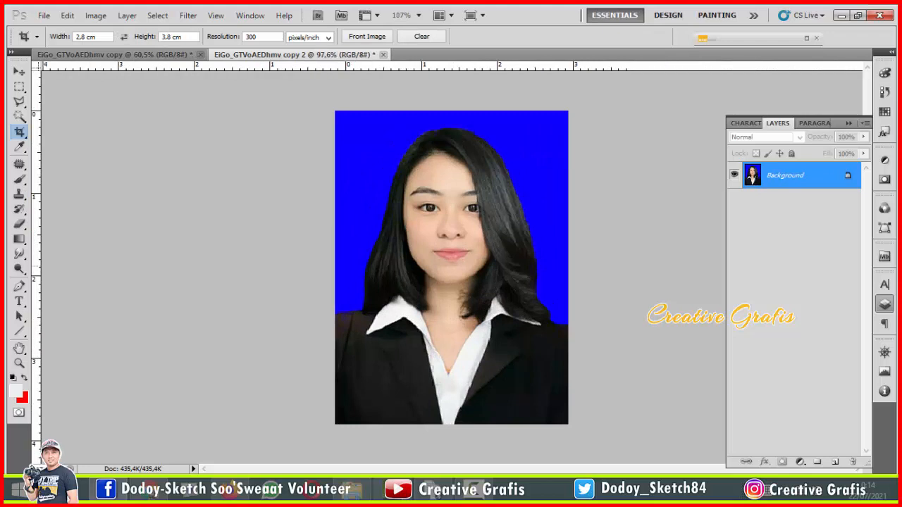
{"action": "scroll", "coordinate": [476, 267], "scroll_direction": "down", "scroll_amount": 4}
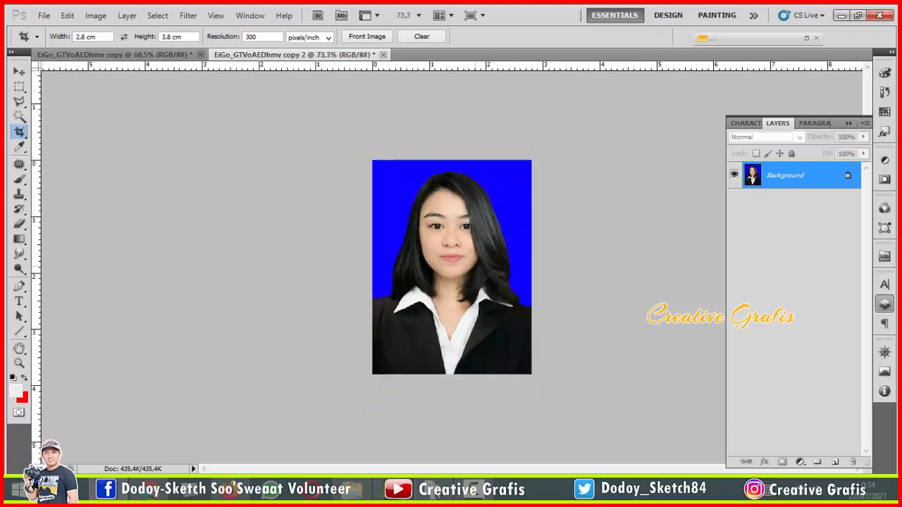
- Duplicate the 3 x 4 cm portrait as another separate document
{"action": "left_click", "coordinate": [95, 15]}
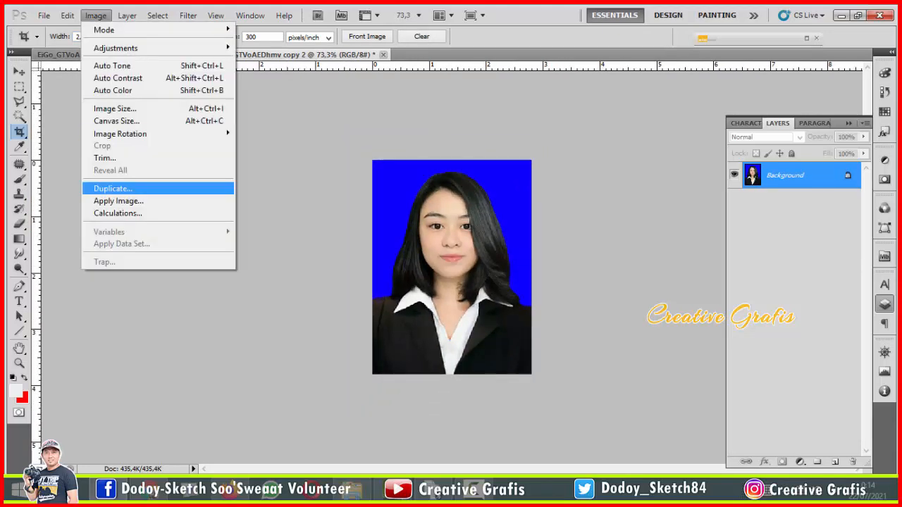
{"action": "left_click", "coordinate": [113, 188]}
{"action": "left_click", "coordinate": [561, 163]}
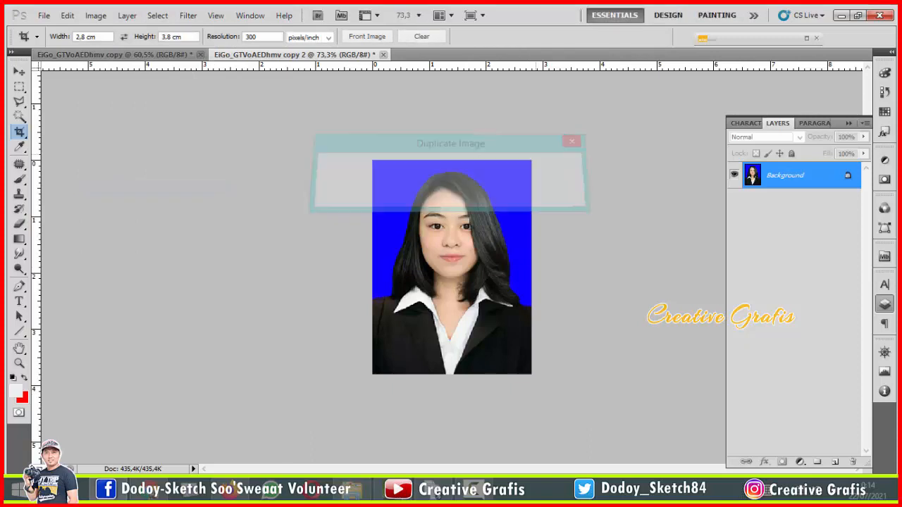
{"action": "scroll", "coordinate": [451, 267], "scroll_direction": "down", "scroll_amount": 1}
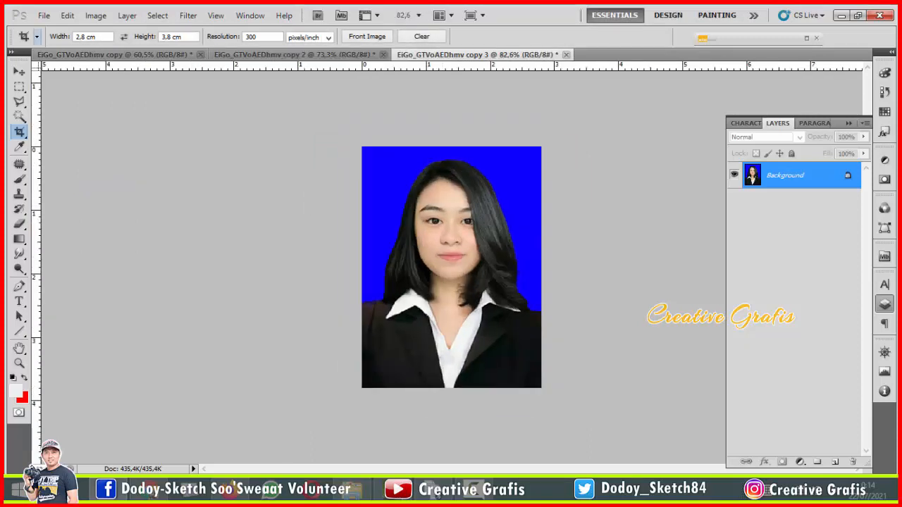
- Crop the new duplicate with the PAS FOTO = 2 X 3 CM preset, using the full photo height and centring the frame horizontally
{"action": "left_click", "coordinate": [37, 36]}
{"action": "left_click", "coordinate": [74, 160]}
{"action": "left_click_drag", "start_coordinate": [362, 148], "coordinate": [537, 387]}
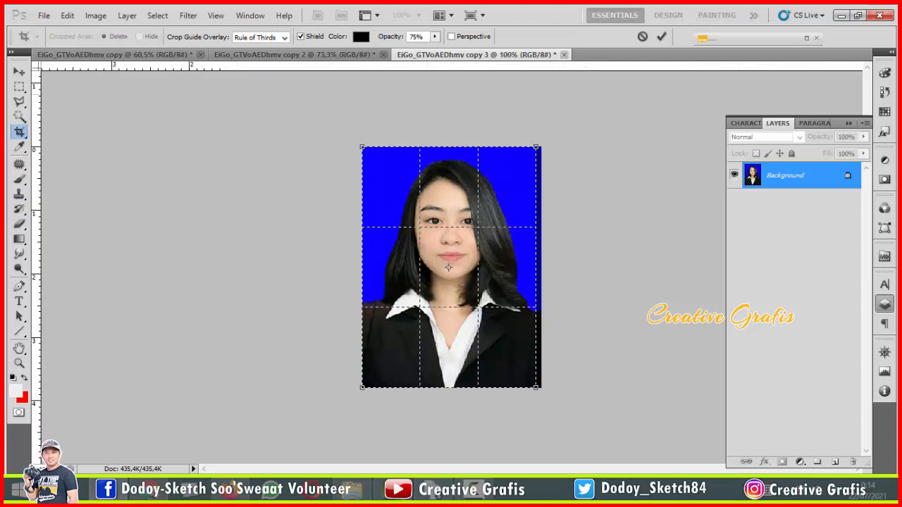
{"action": "scroll", "coordinate": [451, 268], "scroll_direction": "up", "scroll_amount": 3}
{"action": "left_click_drag", "start_coordinate": [448, 267], "coordinate": [451, 267]}
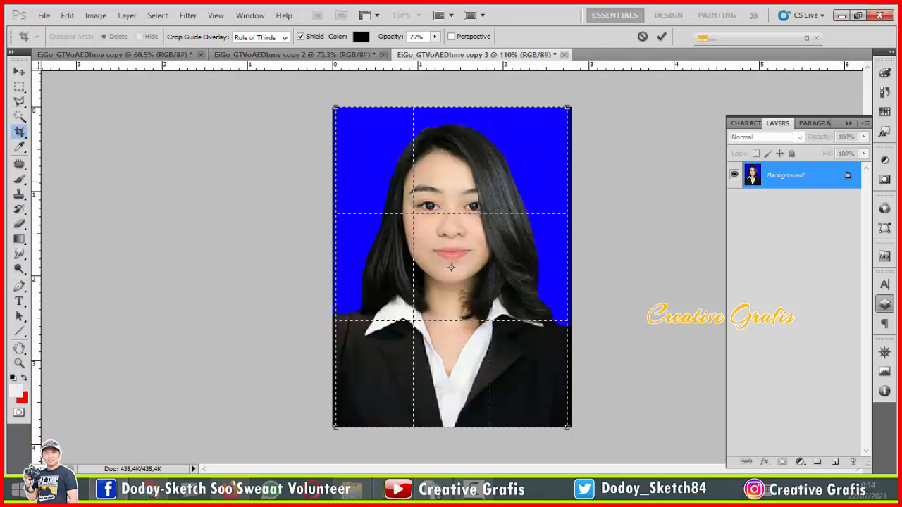
{"action": "key", "text": "Right"}
{"action": "key", "text": "Right"}
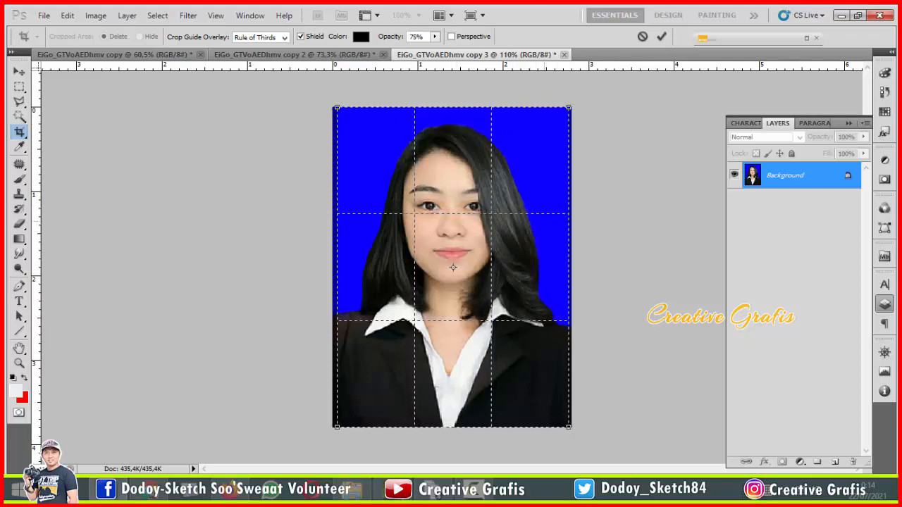
{"action": "key", "text": "Return"}
{"action": "scroll", "coordinate": [452, 268], "scroll_direction": "down", "scroll_amount": 4}
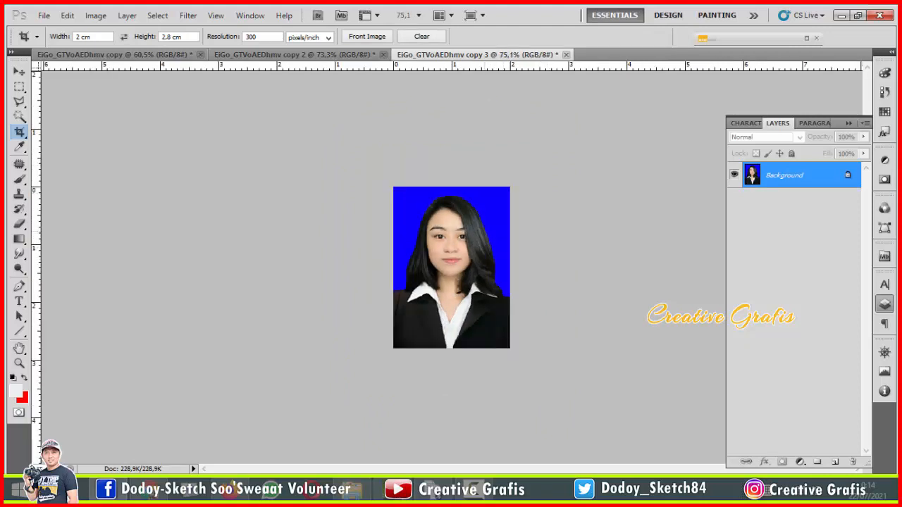
- Create a new document with the International Paper A4 preset, 210 x 297 mm at 300 pixels/inch in RGB Color with white background
{"action": "key", "text": "v"}
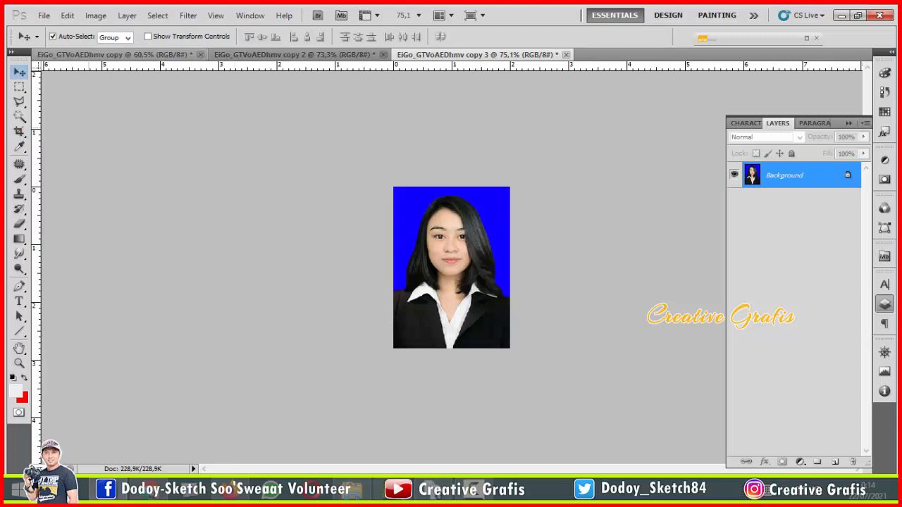
{"action": "left_click", "coordinate": [44, 14]}
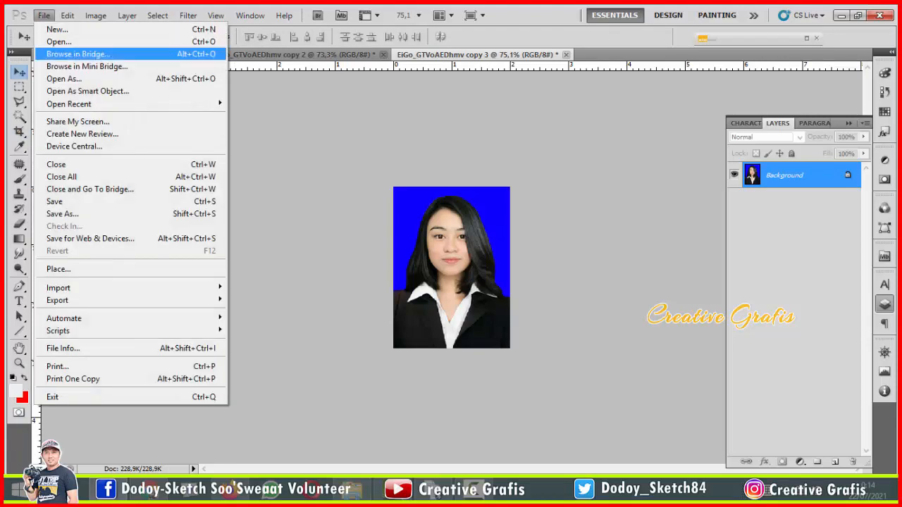
{"action": "left_click", "coordinate": [57, 30]}
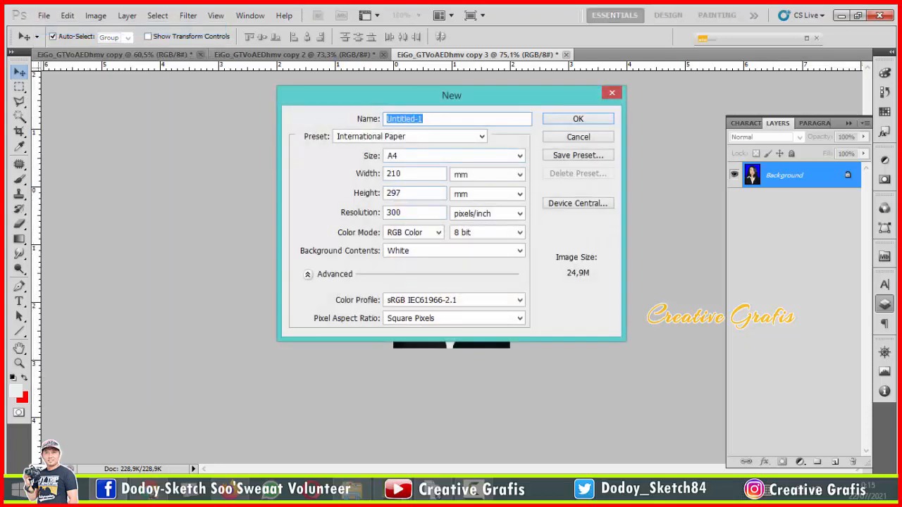
{"action": "left_click", "coordinate": [482, 137]}
{"action": "left_click", "coordinate": [381, 191]}
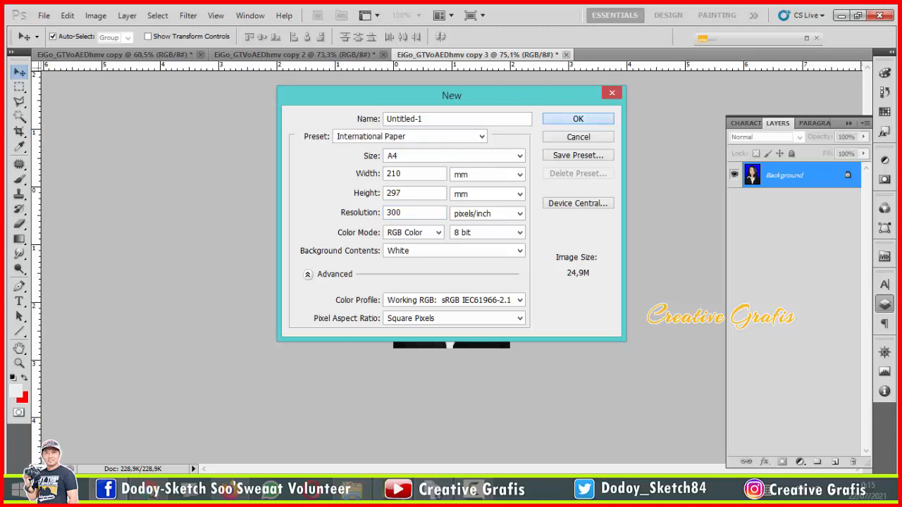
{"action": "key", "text": "Return"}
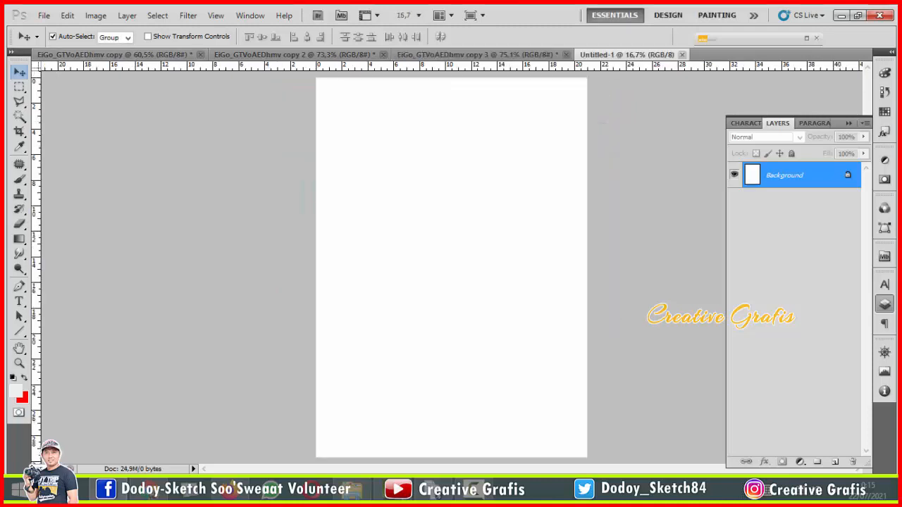
{"action": "left_click", "coordinate": [19, 131]}
{"action": "left_click", "coordinate": [36, 36]}
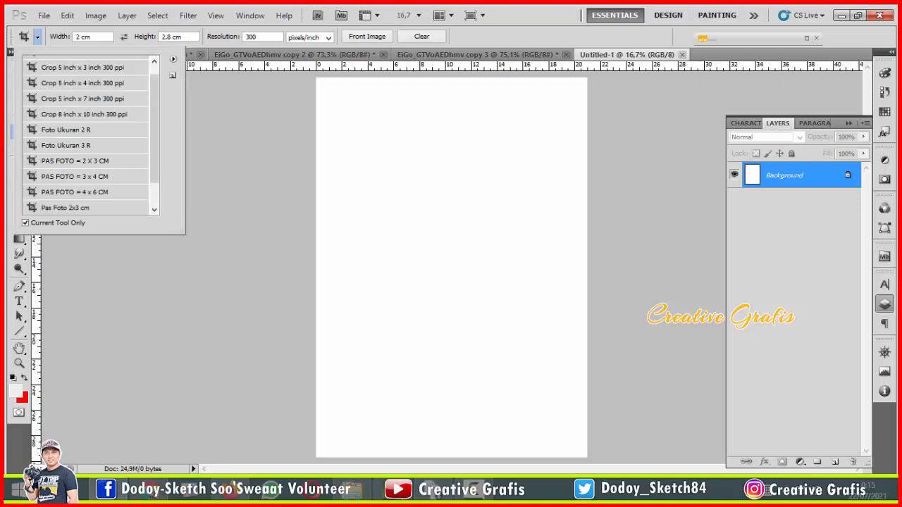
{"action": "left_click", "coordinate": [82, 84]}
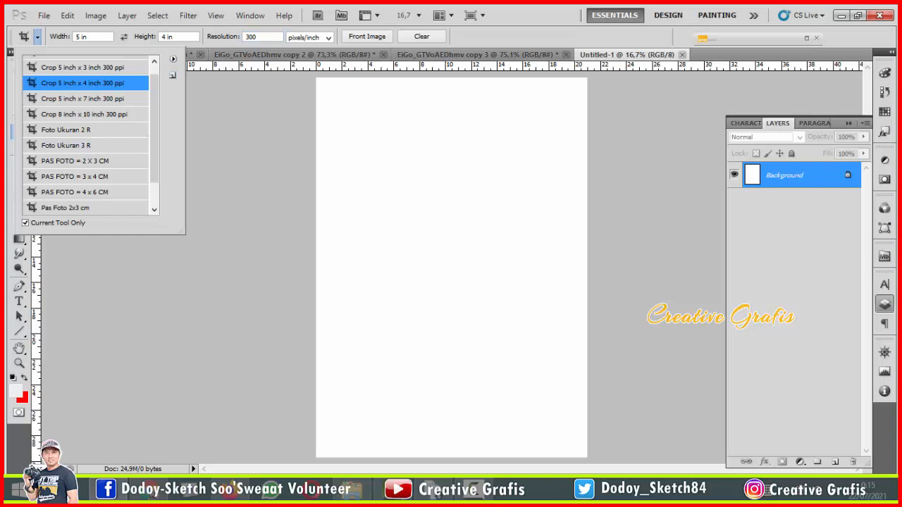
{"action": "key", "text": "Escape"}
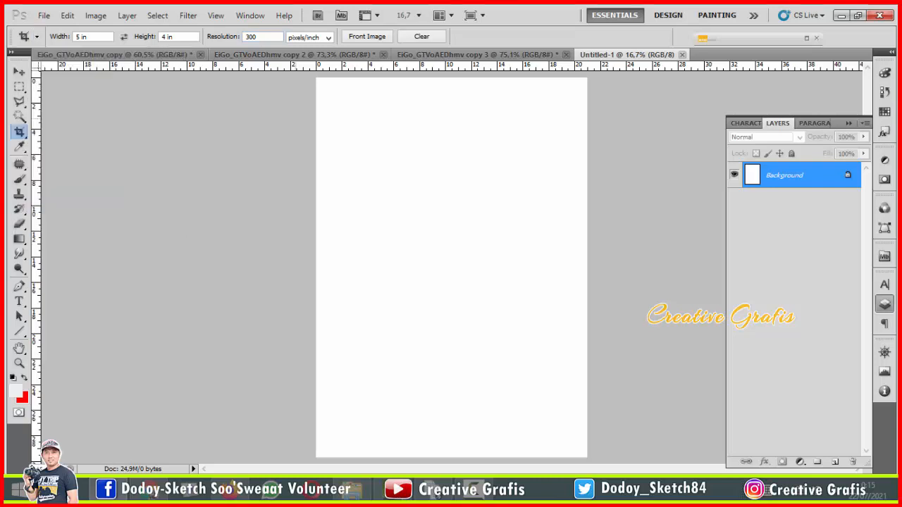
{"action": "key", "text": "v"}
- Copy the 2 x 3 cm portrait onto the A4 page near its upper edge and close the portrait's source document without saving
{"action": "left_click", "coordinate": [478, 55]}
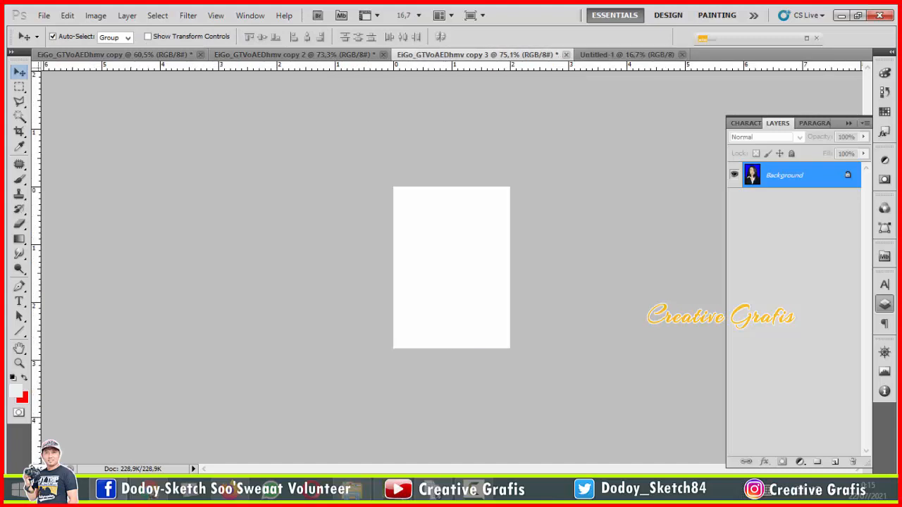
{"action": "key", "text": "Right"}
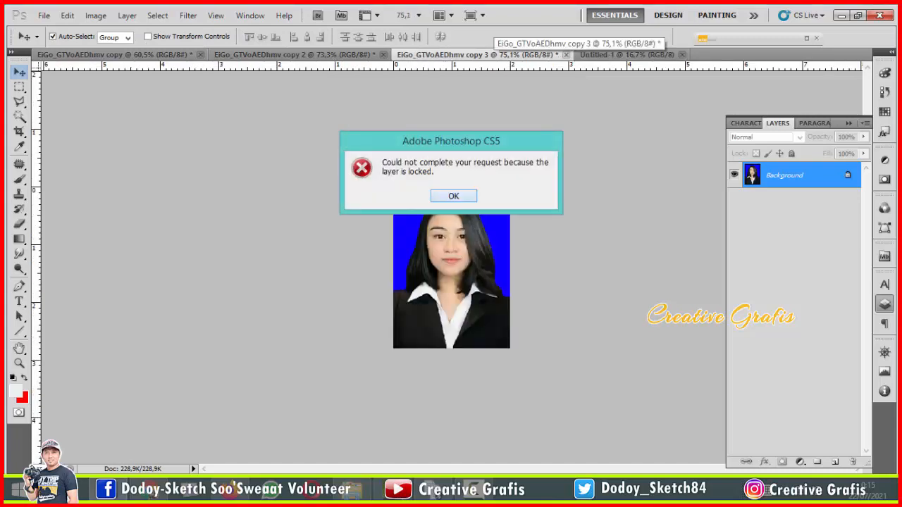
{"action": "key", "text": "Return"}
{"action": "left_click_drag", "start_coordinate": [478, 55], "coordinate": [320, 152]}
{"action": "key", "text": "Right"}
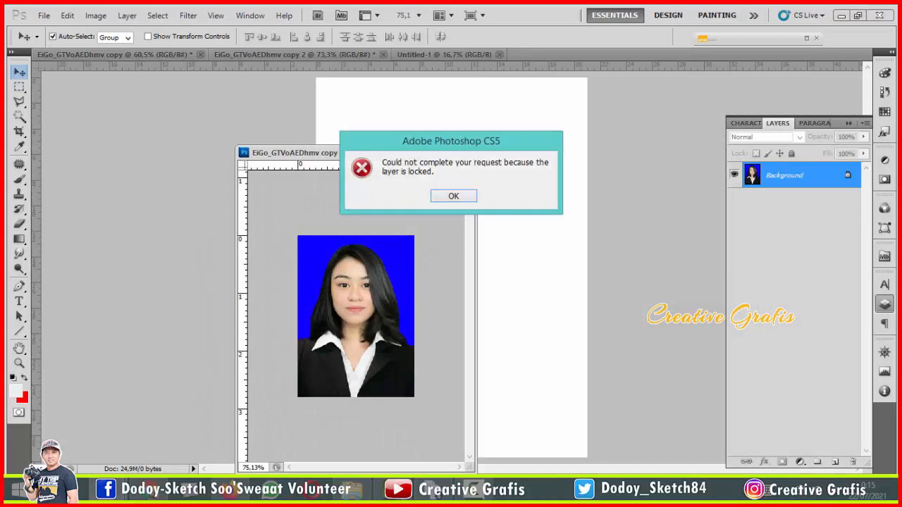
{"action": "key", "text": "Return"}
{"action": "left_click_drag", "start_coordinate": [356, 303], "coordinate": [494, 134]}
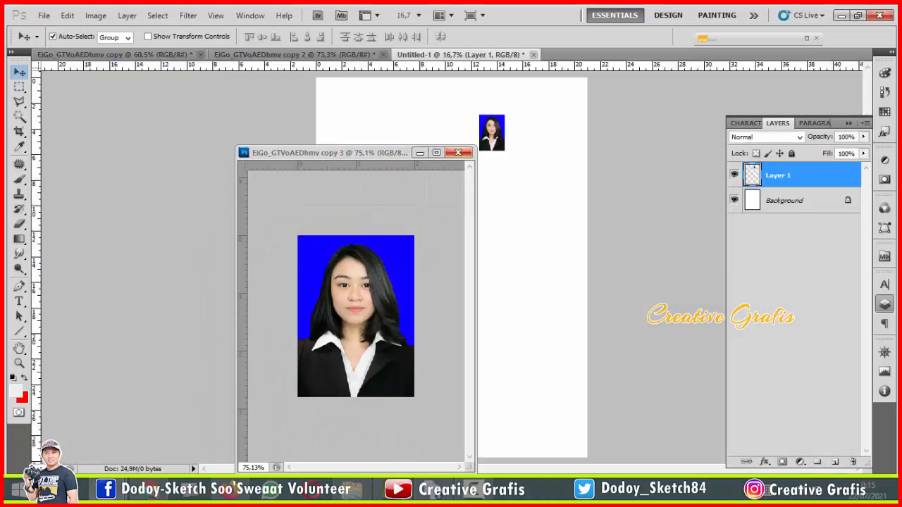
{"action": "left_click", "coordinate": [458, 152]}
{"action": "left_click", "coordinate": [461, 202]}
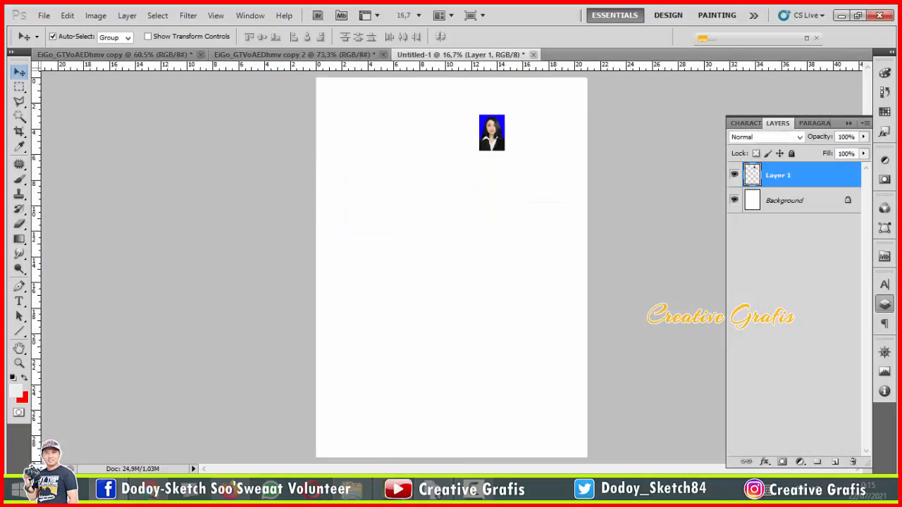
- Copy the 3 x 4 cm portrait onto the A4 page below the small one and close its source document without saving
{"action": "left_click_drag", "start_coordinate": [302, 54], "coordinate": [172, 152]}
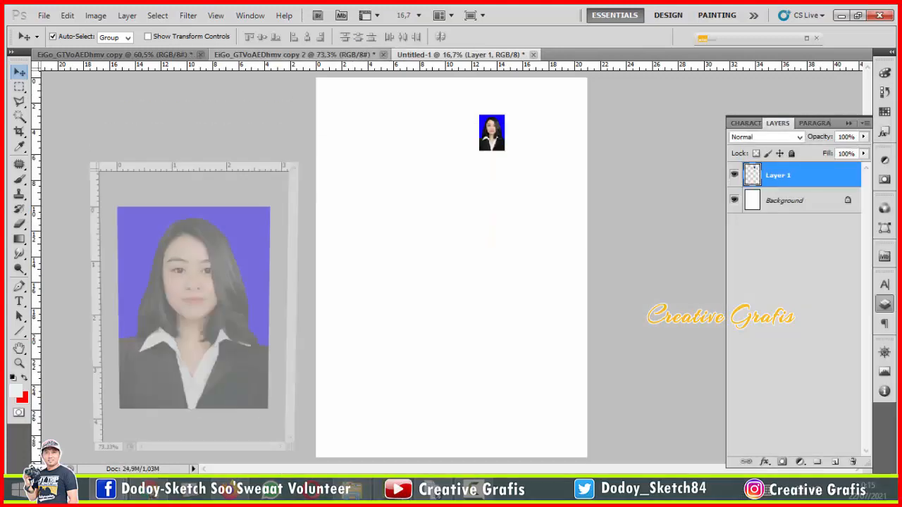
{"action": "left_click_drag", "start_coordinate": [194, 310], "coordinate": [477, 191]}
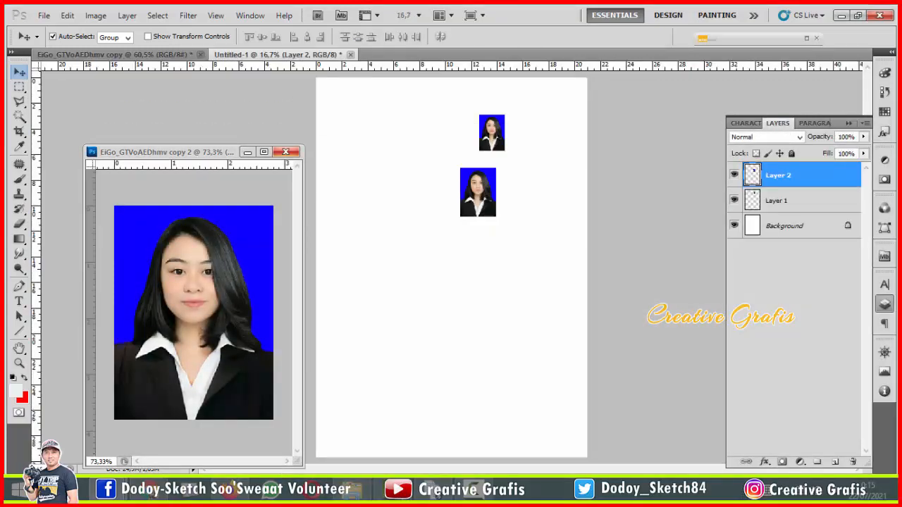
{"action": "left_click", "coordinate": [285, 151]}
{"action": "left_click", "coordinate": [461, 202]}
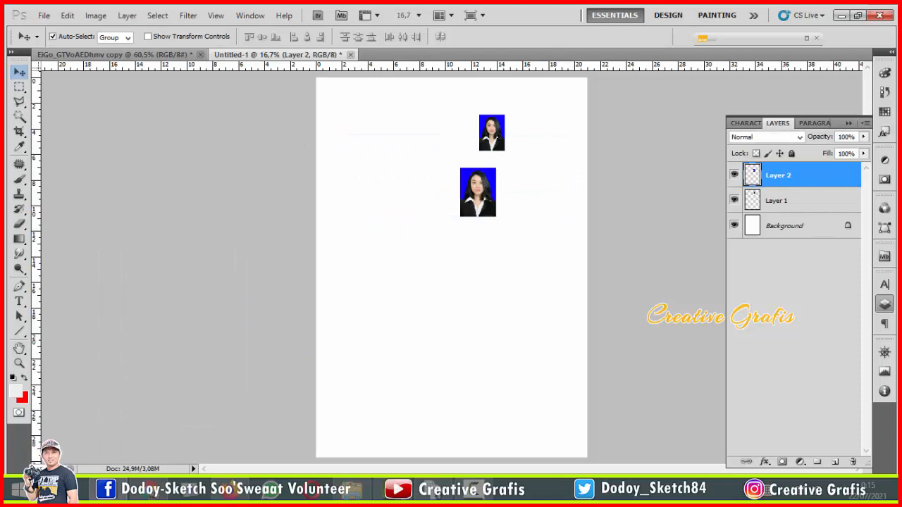
- Copy the 4 x 6 cm portrait onto the A4 page beside the other two, dock its source document again and return to the A4 page
{"action": "left_click_drag", "start_coordinate": [113, 54], "coordinate": [106, 106]}
{"action": "left_click_drag", "start_coordinate": [134, 282], "coordinate": [390, 187]}
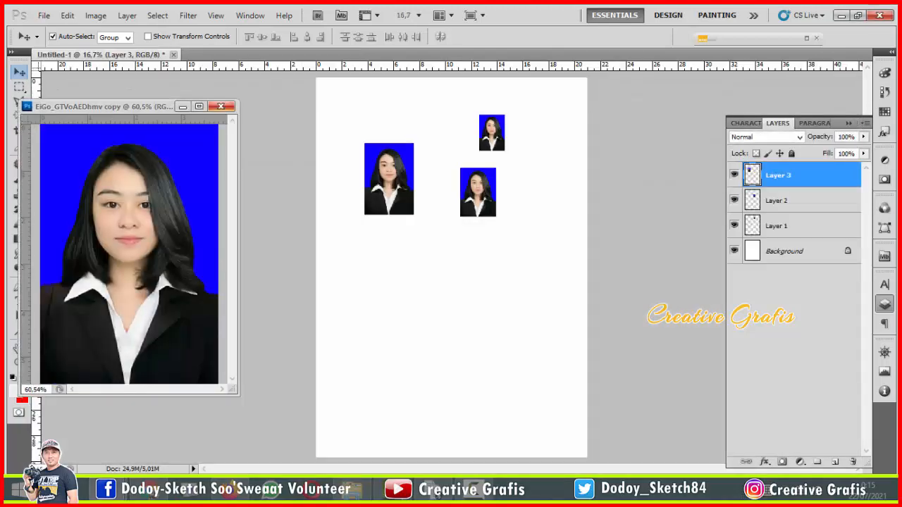
{"action": "left_click_drag", "start_coordinate": [152, 106], "coordinate": [190, 54]}
{"action": "left_click", "coordinate": [106, 54]}
- Arrange the three portraits side by side near the page's upper edge, ordered from smallest on the left to largest on the right
{"action": "scroll", "coordinate": [409, 122], "scroll_direction": "up", "scroll_amount": 9}
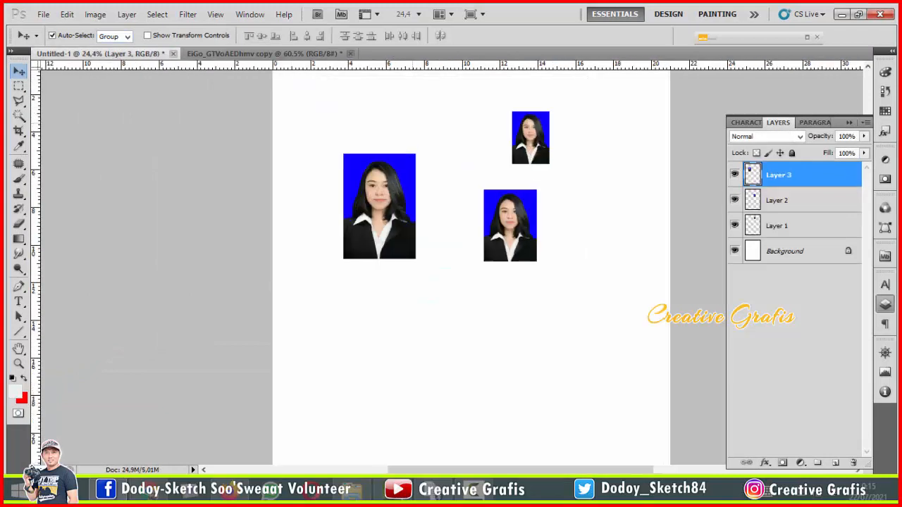
{"action": "left_click_drag", "start_coordinate": [452, 190], "coordinate": [416, 277]}
{"action": "left_click_drag", "start_coordinate": [569, 234], "coordinate": [260, 206]}
{"action": "left_click_drag", "start_coordinate": [536, 366], "coordinate": [358, 204]}
{"action": "left_click_drag", "start_coordinate": [260, 204], "coordinate": [260, 228]}
{"action": "left_click_drag", "start_coordinate": [326, 345], "coordinate": [482, 207]}
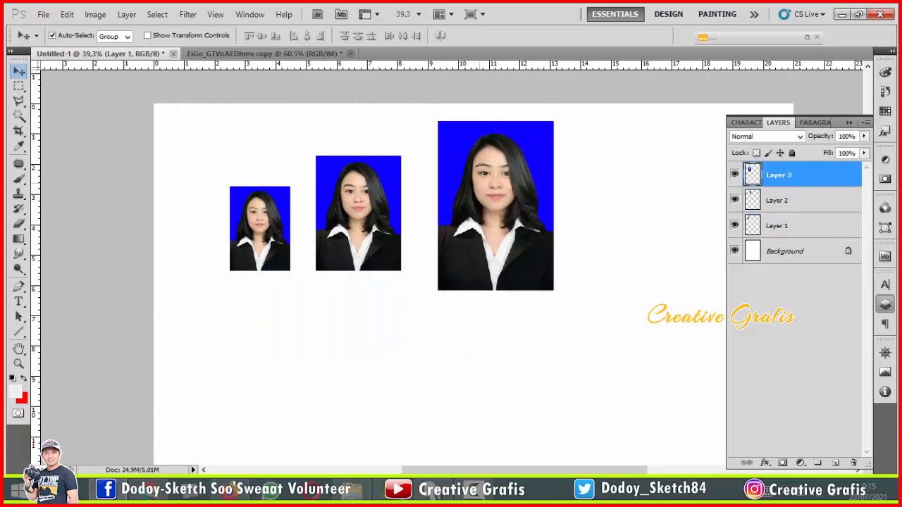
{"action": "left_click_drag", "start_coordinate": [382, 226], "coordinate": [397, 241]}
{"action": "left_click_drag", "start_coordinate": [280, 241], "coordinate": [299, 256]}
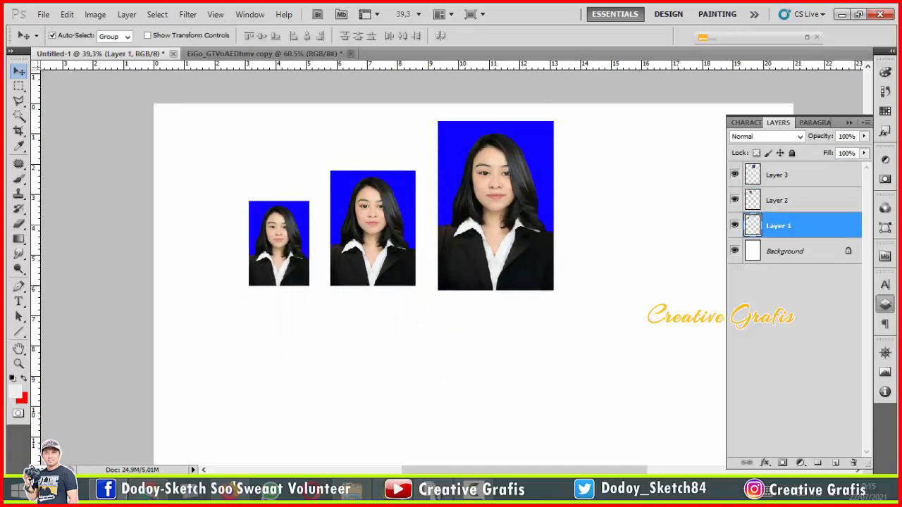
- Select the three portrait layers and align their bottom edges
{"action": "key", "text": "ctrl+alt+a"}
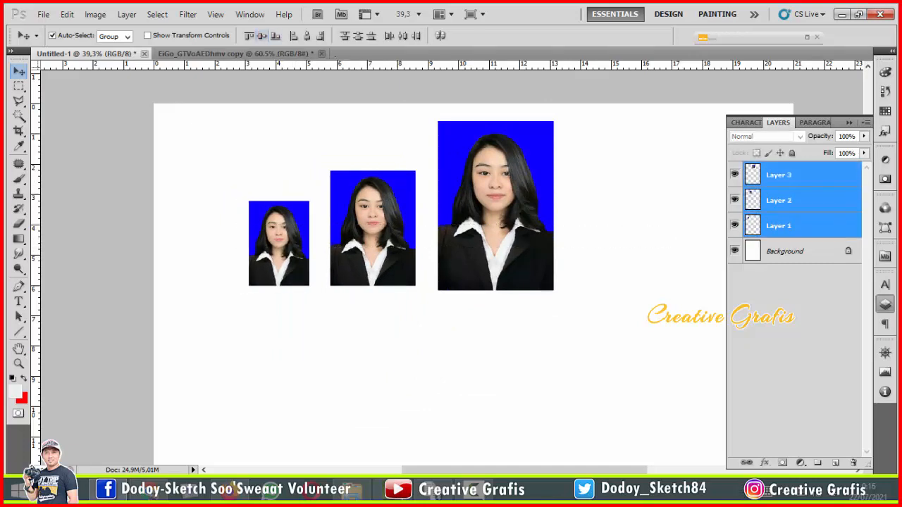
{"action": "left_click", "coordinate": [275, 36]}
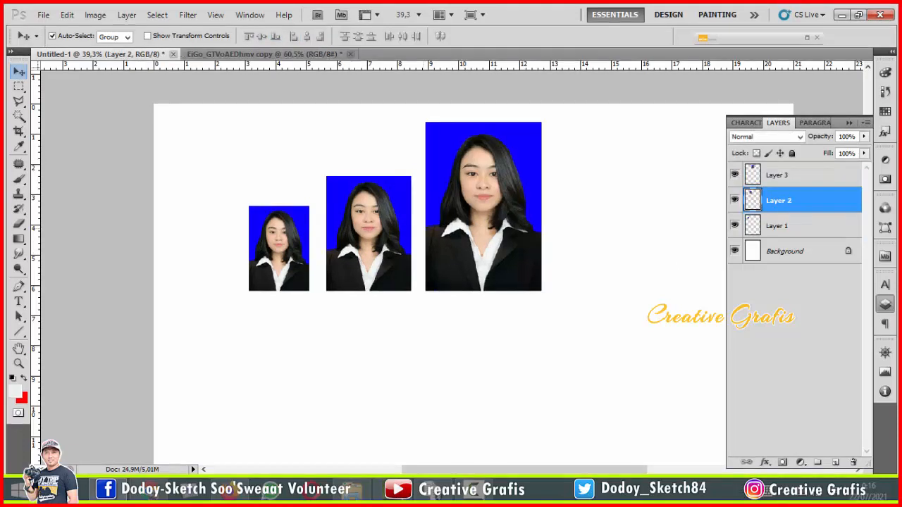
{"action": "scroll", "coordinate": [449, 213], "scroll_direction": "up", "scroll_amount": 3}
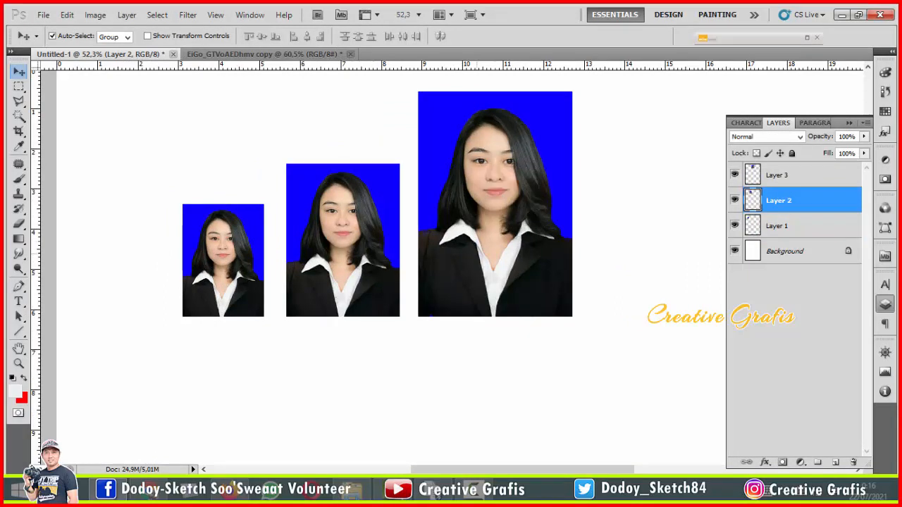
{"action": "scroll", "coordinate": [474, 259], "scroll_direction": "down", "scroll_amount": 3}
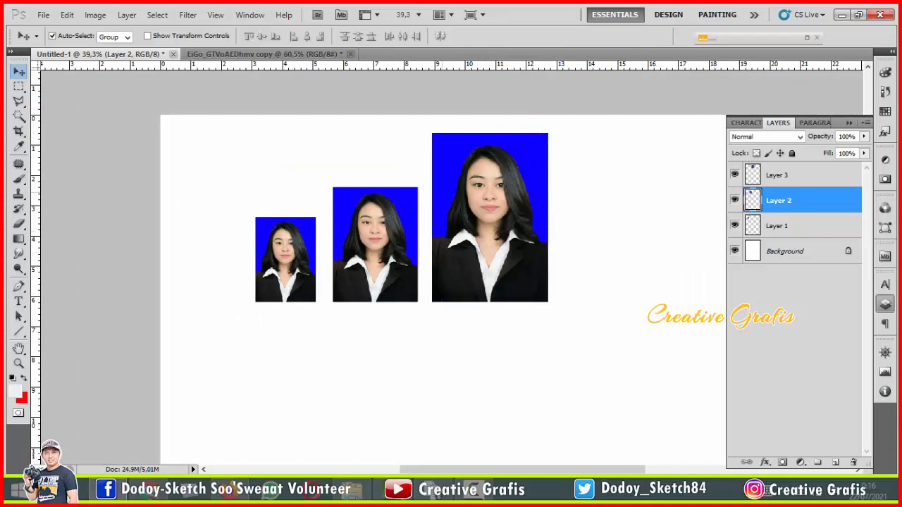
- Move the 4 x 6 and 3 x 4 cm portraits lower on the page and the 2 x 3 cm portrait toward the upper-left corner
{"action": "left_click_drag", "start_coordinate": [488, 211], "coordinate": [389, 453]}
{"action": "left_click_drag", "start_coordinate": [374, 247], "coordinate": [296, 389]}
{"action": "left_click_drag", "start_coordinate": [291, 263], "coordinate": [327, 189]}
- Duplicate the 2 x 3 cm portrait repeatedly to build a horizontal row of eight across the upper part of the page
{"action": "left_click", "coordinate": [268, 198], "text": "shift"}
{"action": "left_click_drag", "start_coordinate": [268, 197], "coordinate": [389, 197], "text": "alt"}
{"action": "left_click_drag", "start_coordinate": [540, 188], "coordinate": [262, 222]}
{"action": "scroll", "coordinate": [394, 217], "scroll_direction": "down", "scroll_amount": 1}
{"action": "left_click_drag", "start_coordinate": [350, 195], "coordinate": [323, 206]}
{"action": "left_click", "coordinate": [507, 207]}
{"action": "left_click_drag", "start_coordinate": [459, 204], "coordinate": [28, 222]}
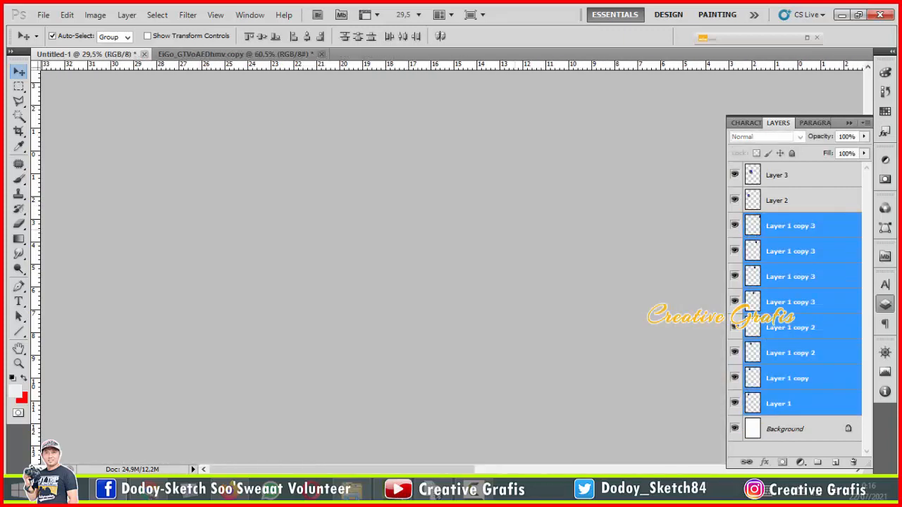
- Select all eight 2 x 3 cm portraits and distribute them evenly by their horizontal centers
{"action": "key", "text": "ctrl+0"}
{"action": "scroll", "coordinate": [442, 141], "scroll_direction": "up", "scroll_amount": 6}
{"action": "left_click_drag", "start_coordinate": [442, 141], "coordinate": [365, 264]}
{"action": "left_click_drag", "start_coordinate": [663, 184], "coordinate": [157, 210]}
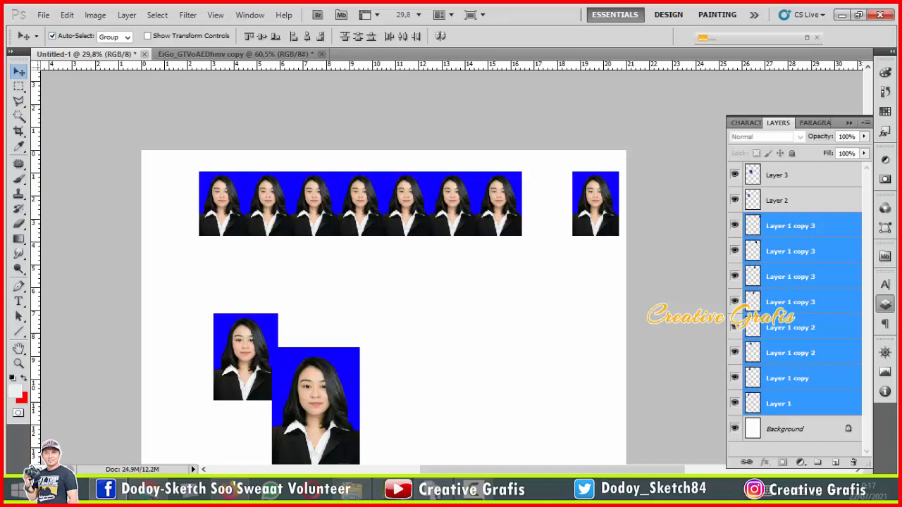
{"action": "left_click", "coordinate": [52, 35]}
{"action": "left_click", "coordinate": [53, 36]}
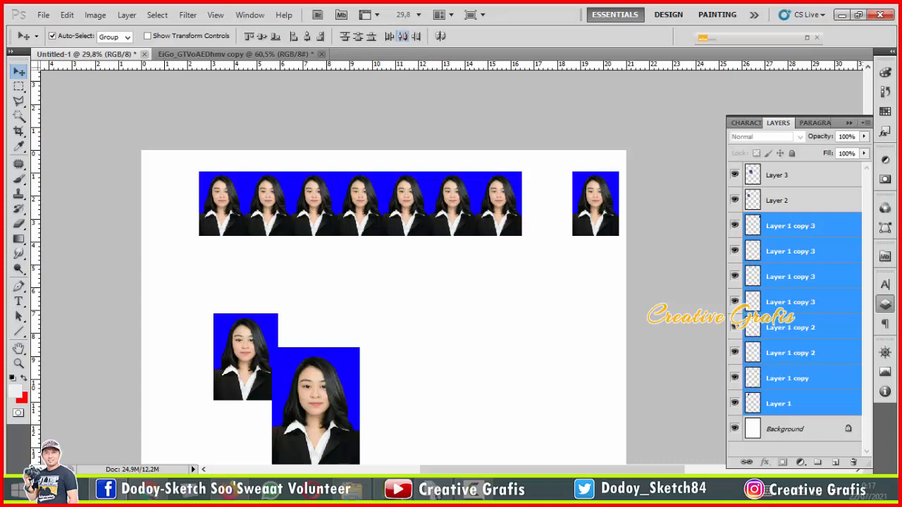
{"action": "left_click", "coordinate": [403, 36]}
- Redistribute the eight small portraits' horizontal centers over a row reaching the page's right edge, and shift the row slightly left and up
{"action": "scroll", "coordinate": [536, 202], "scroll_direction": "up", "scroll_amount": 3}
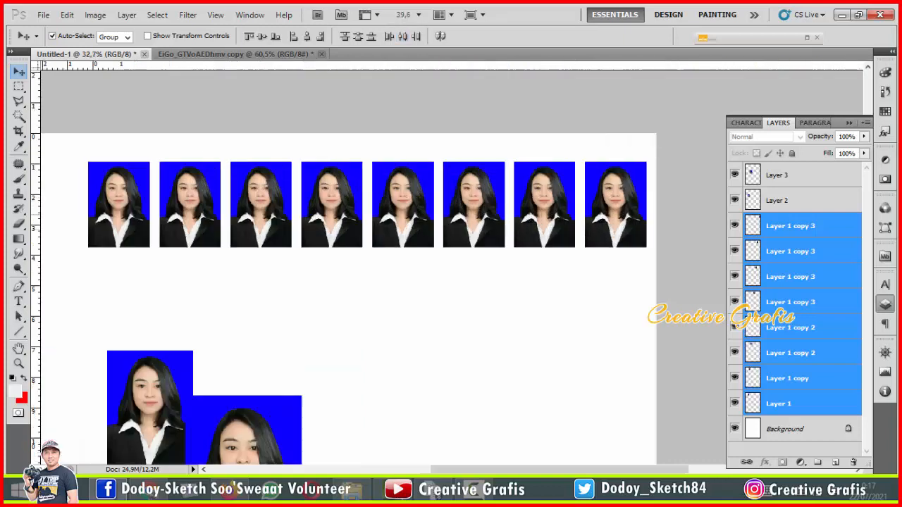
{"action": "scroll", "coordinate": [482, 222], "scroll_direction": "down", "scroll_amount": 2}
{"action": "left_click", "coordinate": [518, 303]}
{"action": "left_click_drag", "start_coordinate": [594, 204], "coordinate": [176, 201]}
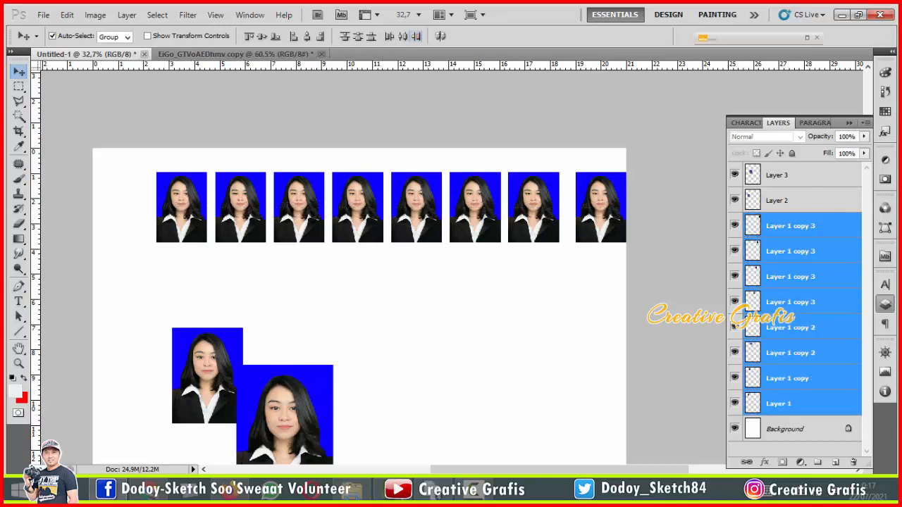
{"action": "left_click", "coordinate": [403, 36]}
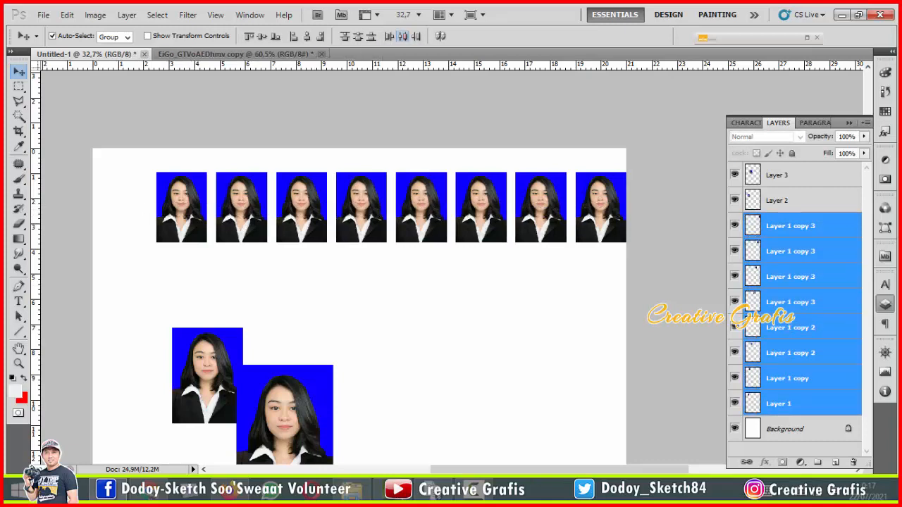
{"action": "left_click_drag", "start_coordinate": [421, 208], "coordinate": [392, 201]}
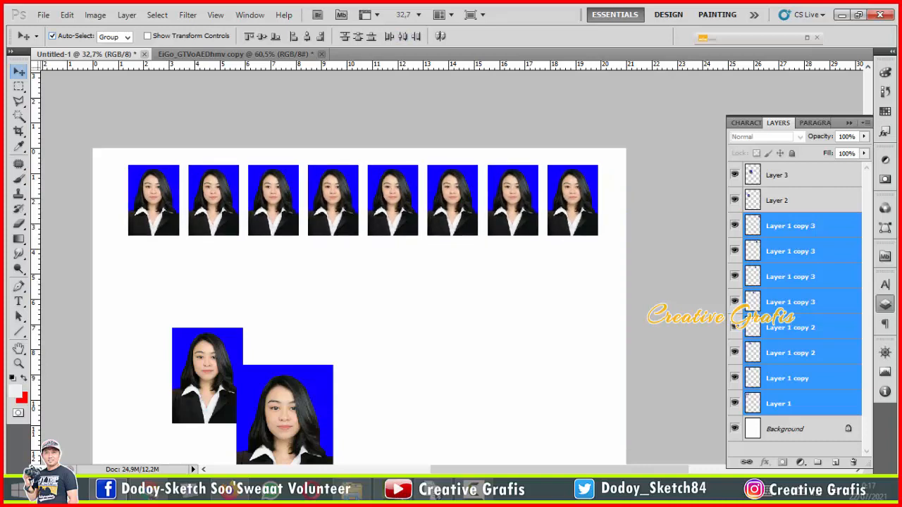
{"action": "left_click", "coordinate": [314, 287]}
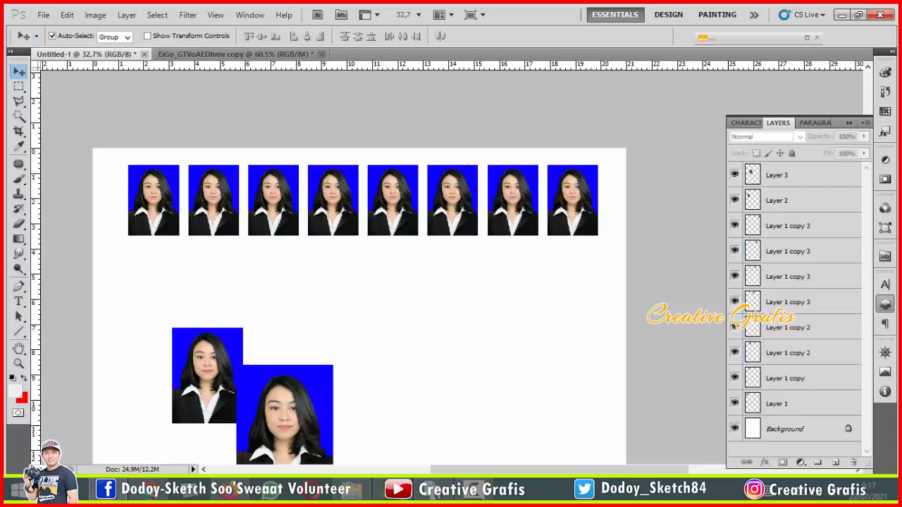
- Select the PAS FOTO = 3 x 4 CM crop preset and open its name for renaming, closing it without a change
{"action": "key", "text": "c"}
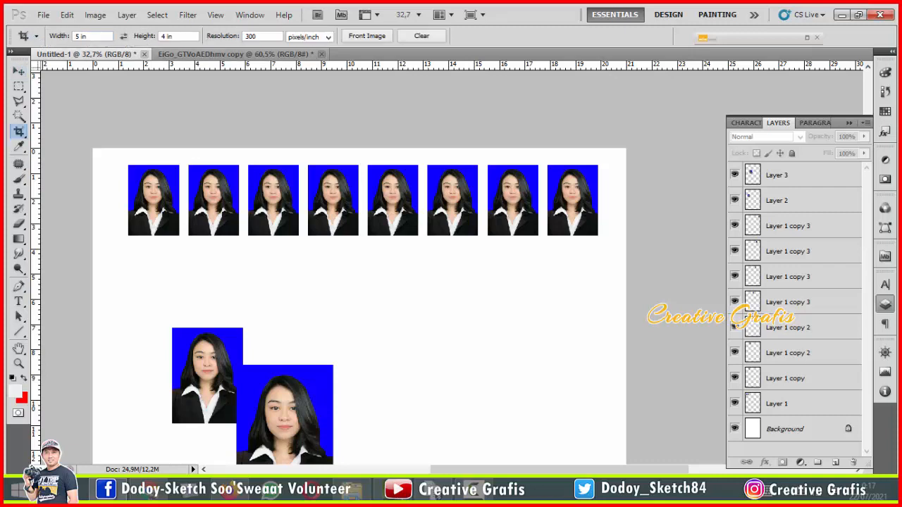
{"action": "left_click", "coordinate": [37, 36]}
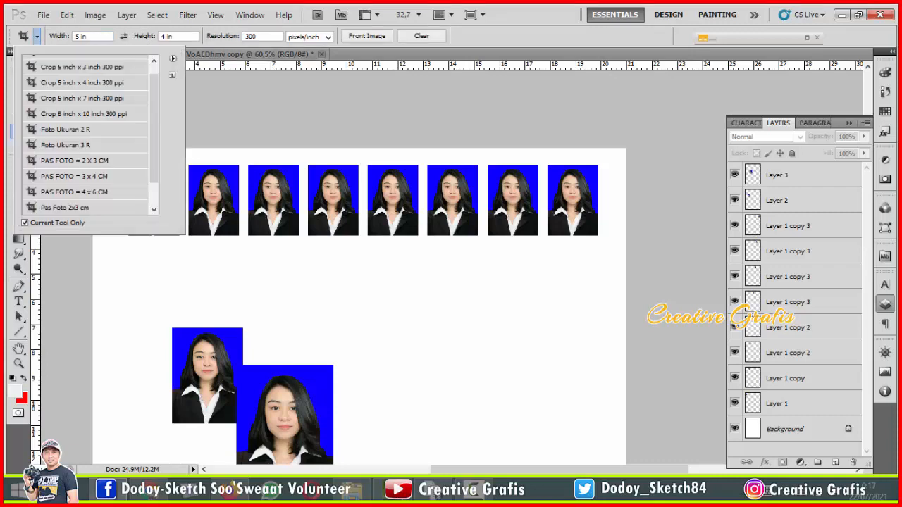
{"action": "left_click", "coordinate": [74, 177]}
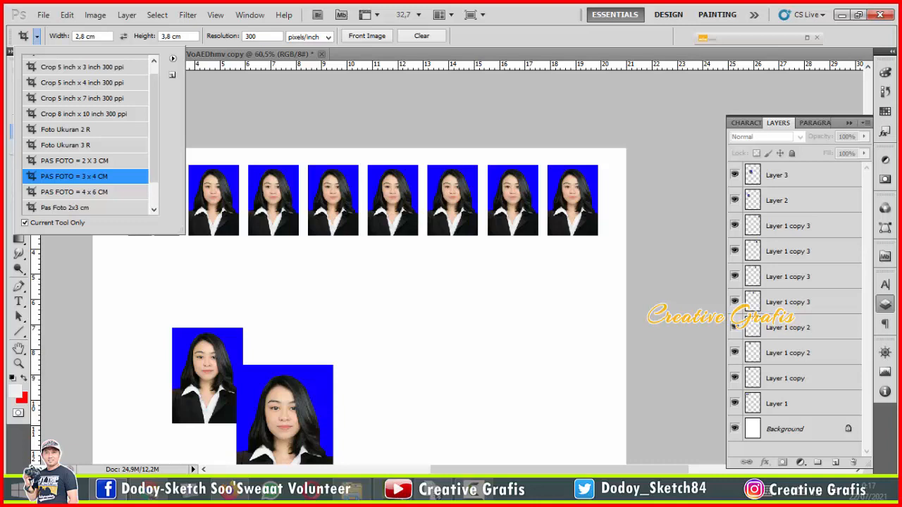
{"action": "right_click", "coordinate": [79, 179]}
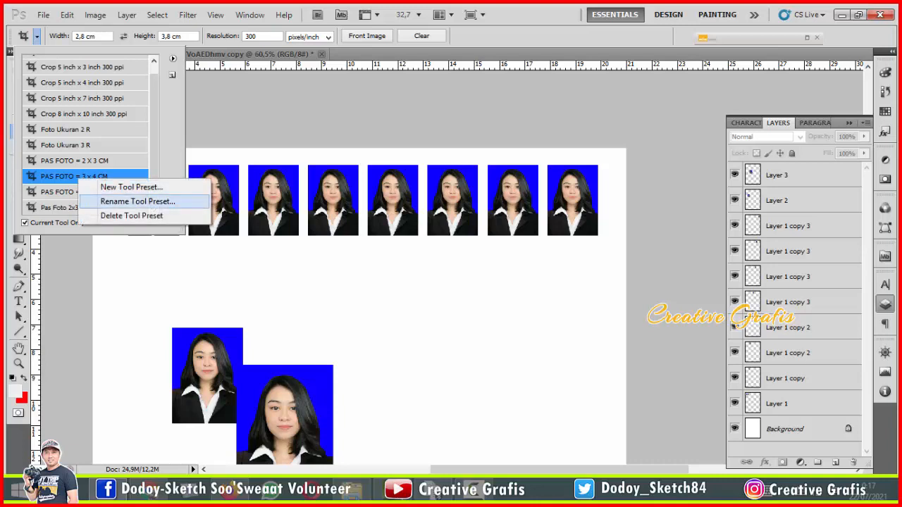
{"action": "left_click", "coordinate": [138, 201]}
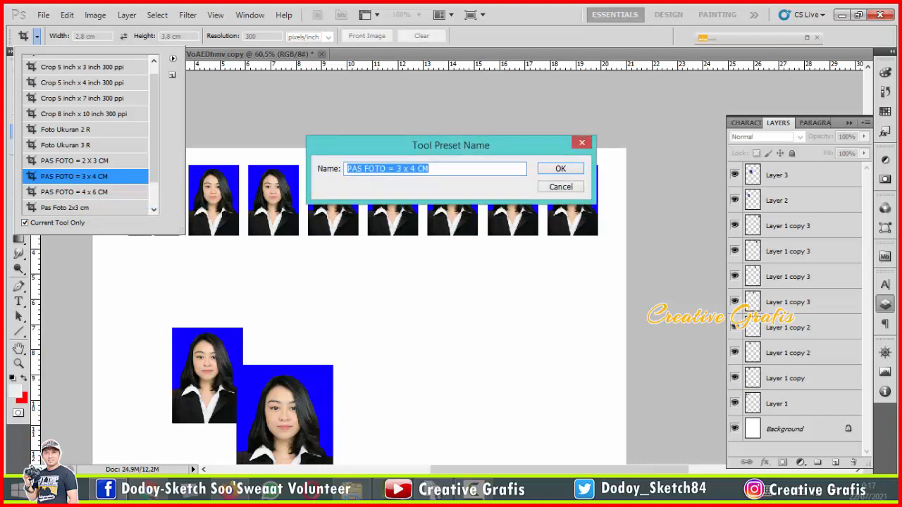
{"action": "left_click", "coordinate": [561, 186]}
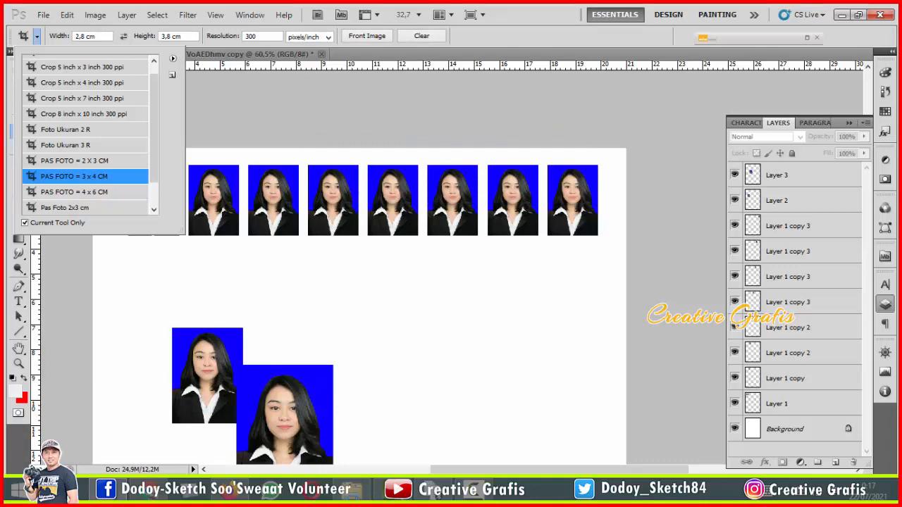
- Rename the 2 X 3 crop preset to PAS FOTO = 2 x 3 CM, with a lowercase x
{"action": "left_click", "coordinate": [90, 160]}
{"action": "right_click", "coordinate": [91, 161]}
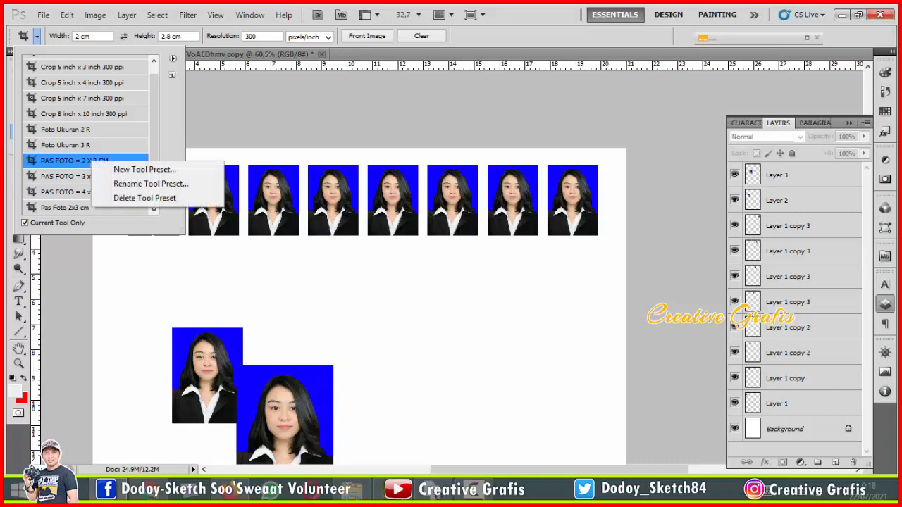
{"action": "left_click", "coordinate": [151, 183]}
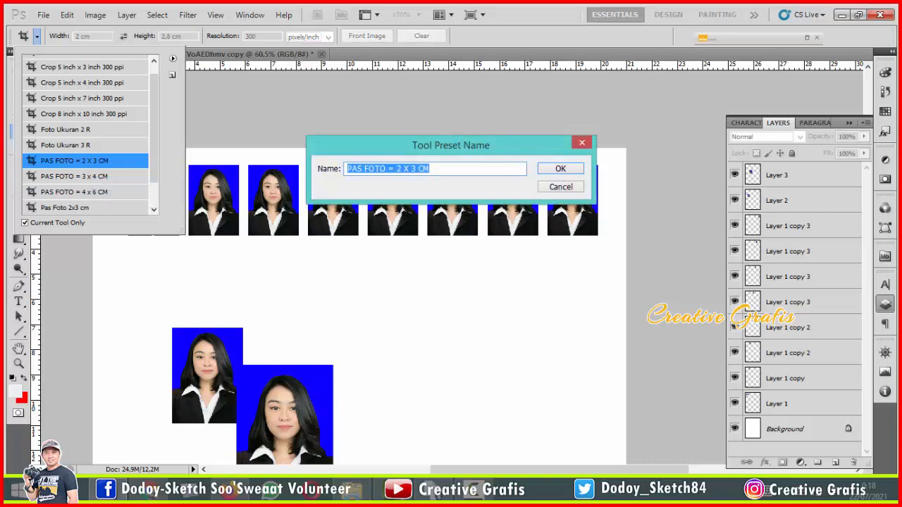
{"action": "left_click", "coordinate": [403, 169]}
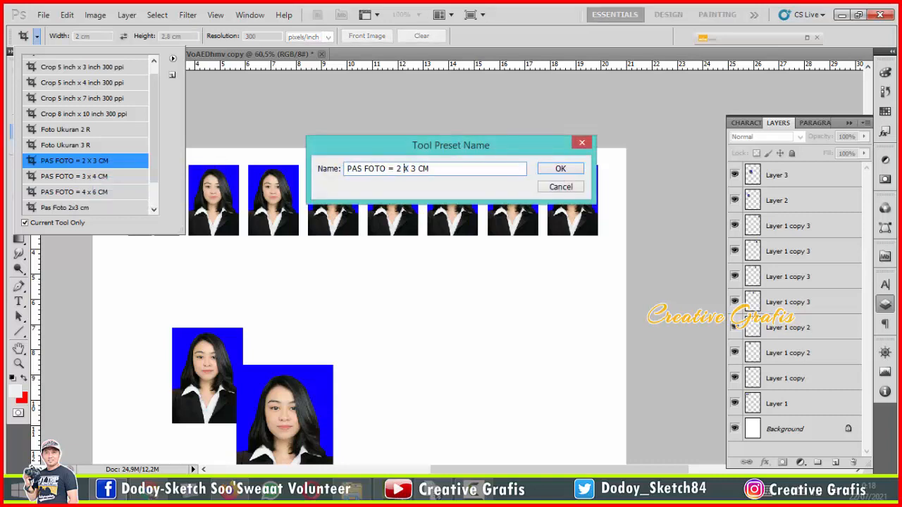
{"action": "key", "text": "Delete"}
{"action": "type", "text": "x"}
{"action": "key", "text": "Return"}
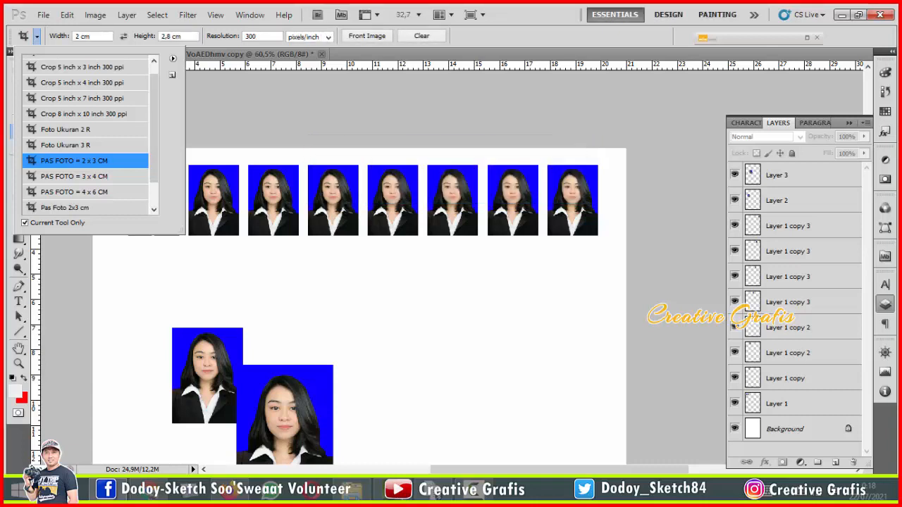
{"action": "key", "text": "Escape"}
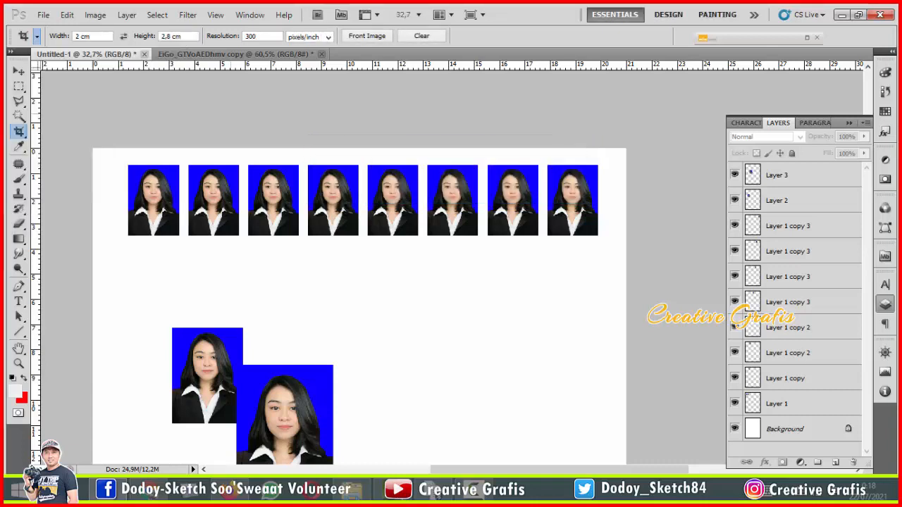
- Load the PAS FOTO = 3 x 4 CM crop preset and set the crop width to 2,81 cm
{"action": "left_click", "coordinate": [37, 36]}
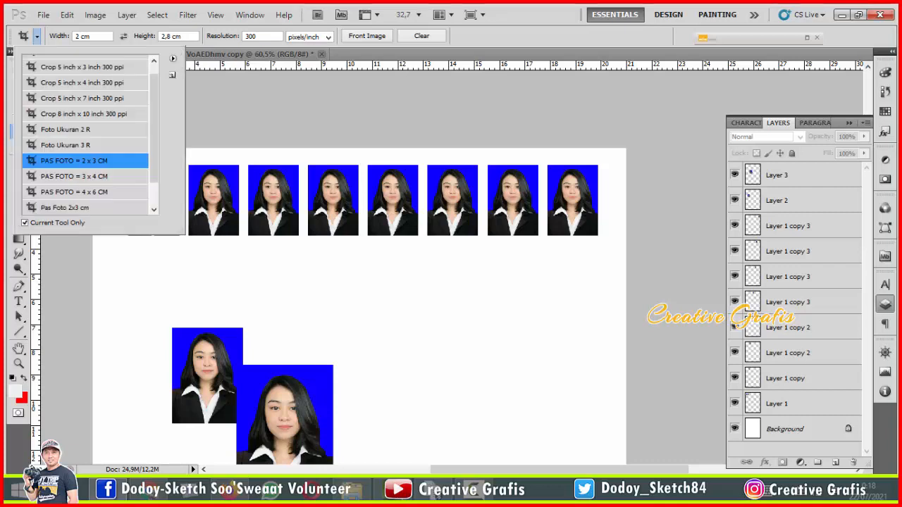
{"action": "double_click", "coordinate": [74, 177]}
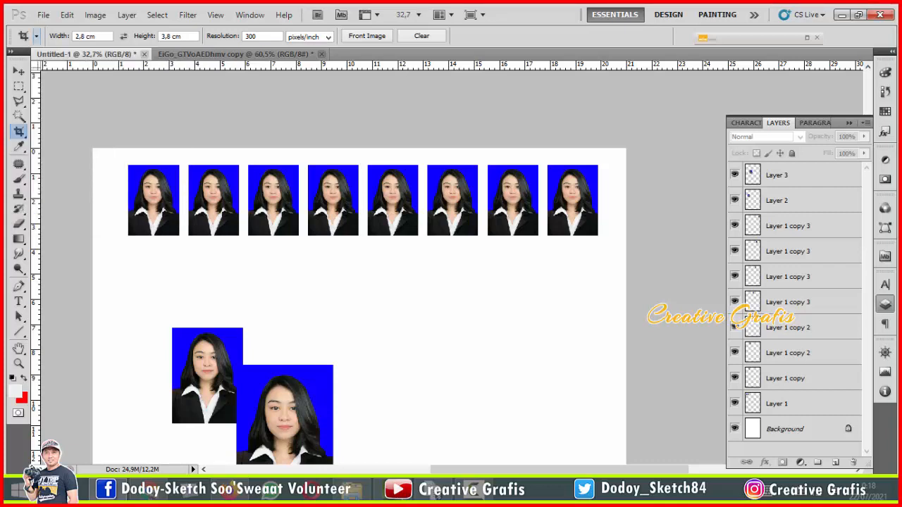
{"action": "left_click", "coordinate": [37, 36]}
{"action": "right_click", "coordinate": [121, 177]}
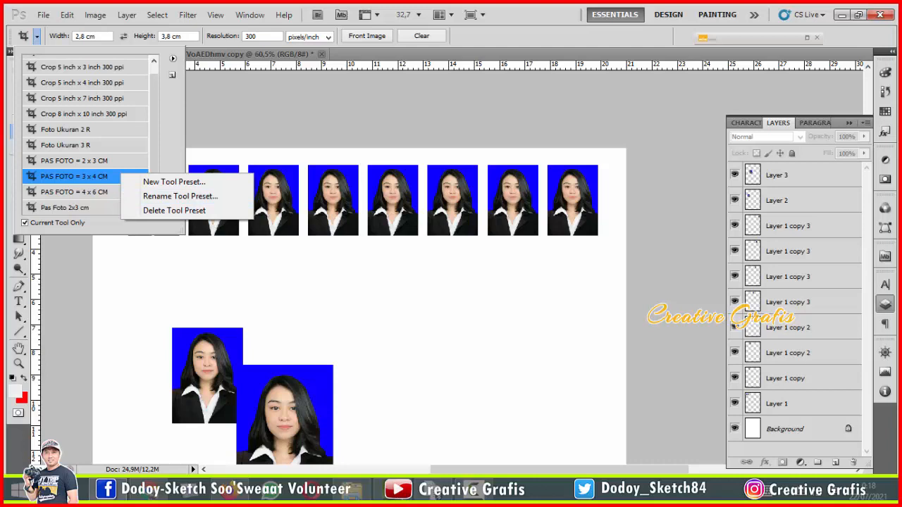
{"action": "key", "text": "Escape"}
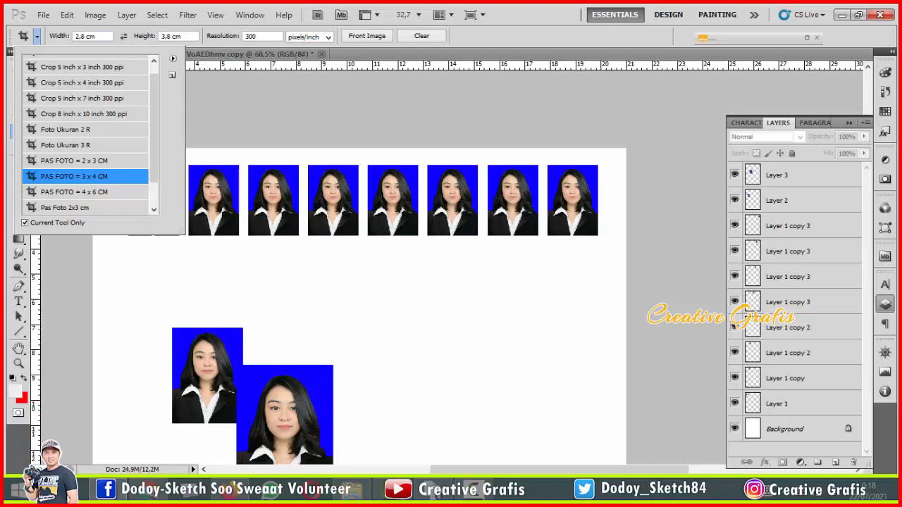
{"action": "left_click", "coordinate": [85, 36]}
{"action": "left_click_drag", "start_coordinate": [84, 36], "coordinate": [75, 36]}
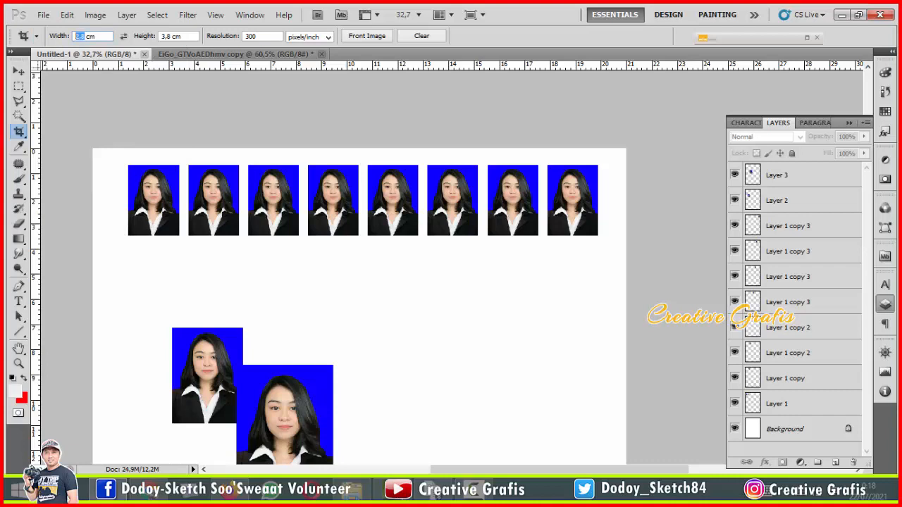
{"action": "left_click", "coordinate": [81, 36]}
{"action": "type", "text": "1"}
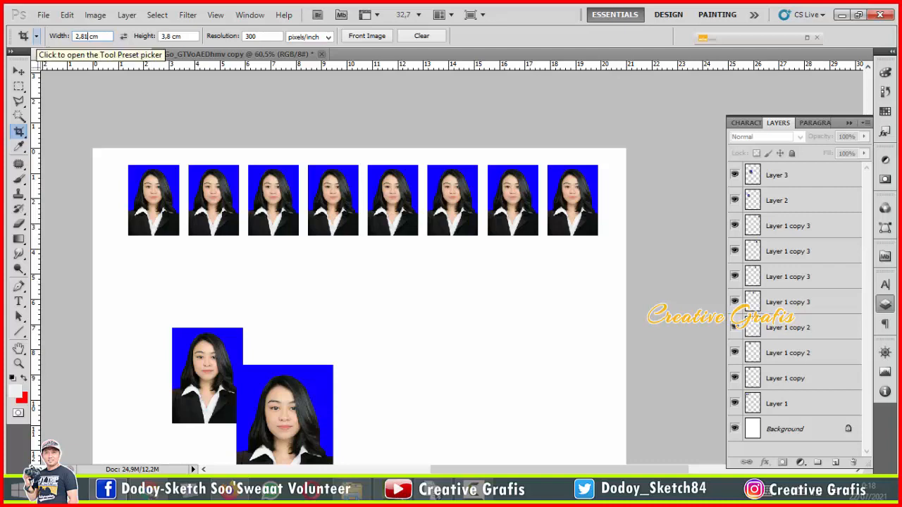
- Delete the PAS FOTO = 3 x 4 CM crop preset
{"action": "left_click", "coordinate": [36, 36]}
{"action": "right_click", "coordinate": [115, 181]}
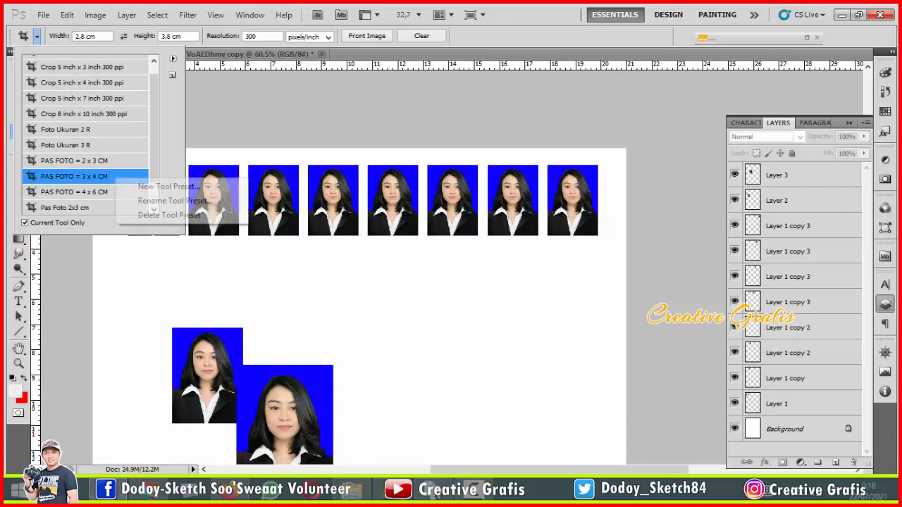
{"action": "left_click", "coordinate": [169, 215]}
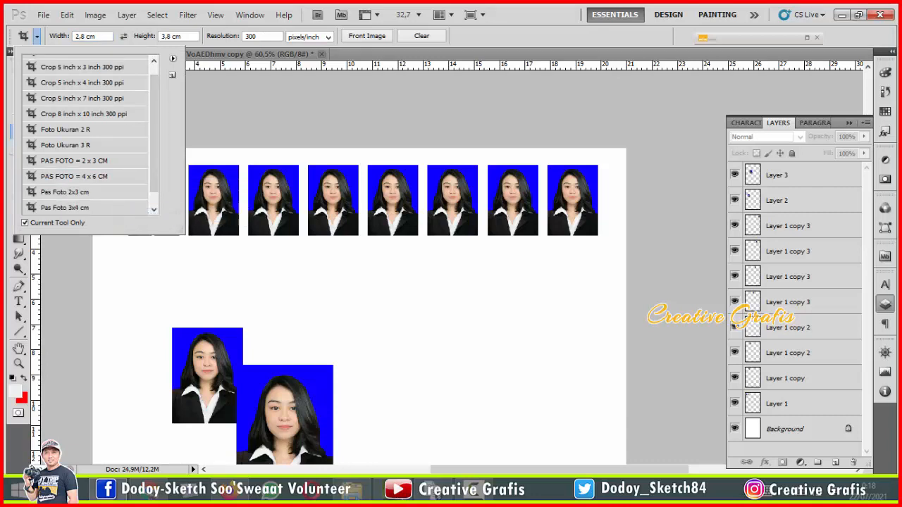
- Set the crop width to 2,81 cm and save the settings as a new tool preset named PAS FOTO = 3 x 4 CM
{"action": "left_click", "coordinate": [85, 36]}
{"action": "type", "text": "1"}
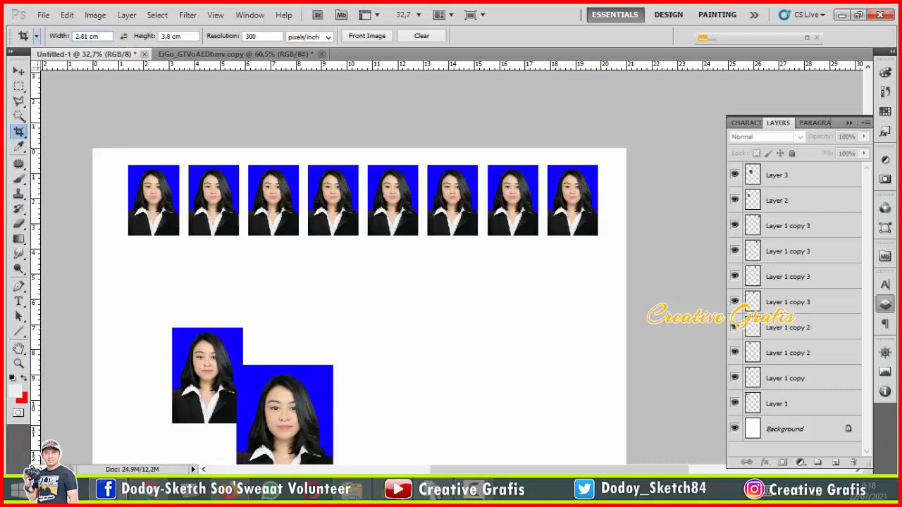
{"action": "left_click", "coordinate": [37, 36]}
{"action": "left_click", "coordinate": [172, 58]}
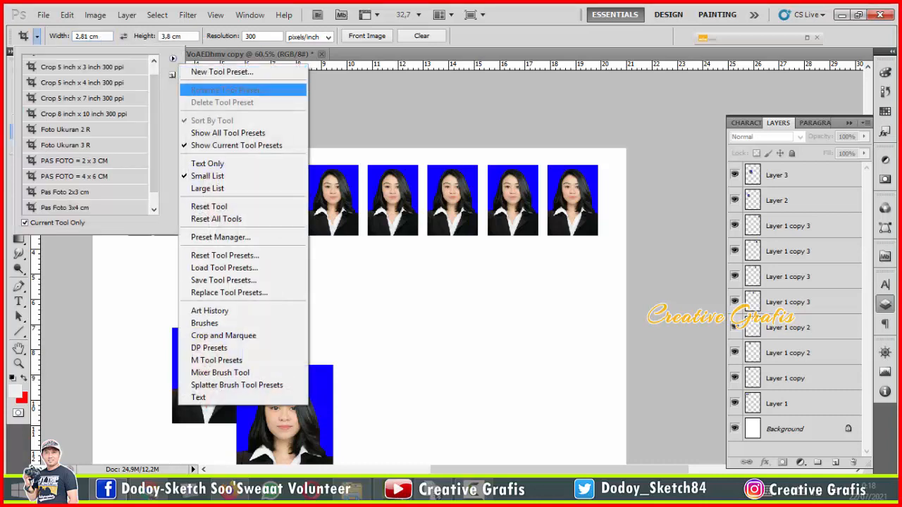
{"action": "left_click", "coordinate": [212, 70]}
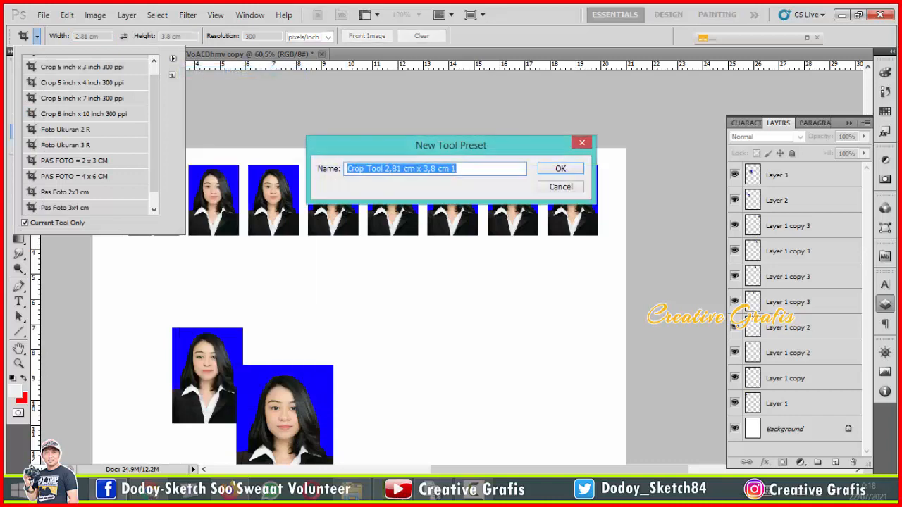
{"action": "type", "text": "p"}
{"action": "key", "text": "BackSpace"}
{"action": "type", "text": "PAS"}
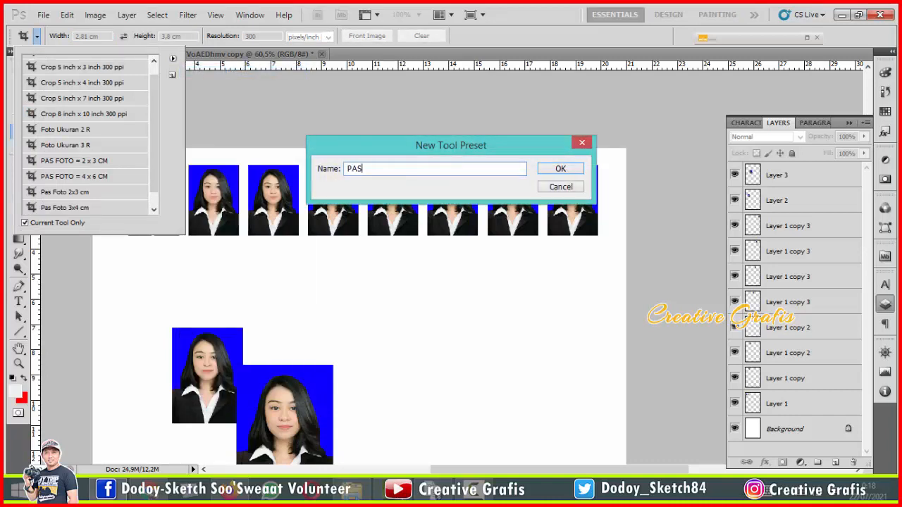
{"action": "type", "text": " FOTO = 3 x 4 CM"}
{"action": "key", "text": "Return"}
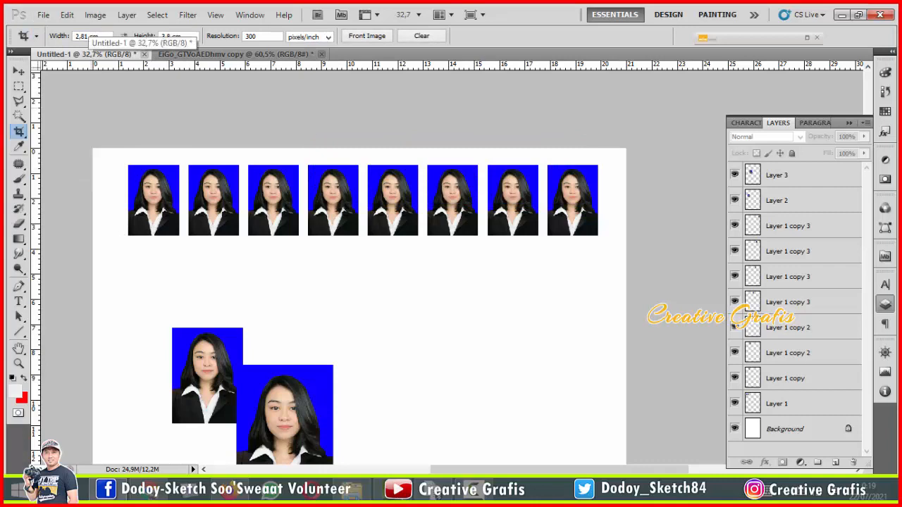
- Load the 2x3, 3x4 and 4x6 pas foto crop presets in turn to check their width and height values
{"action": "left_click", "coordinate": [36, 35]}
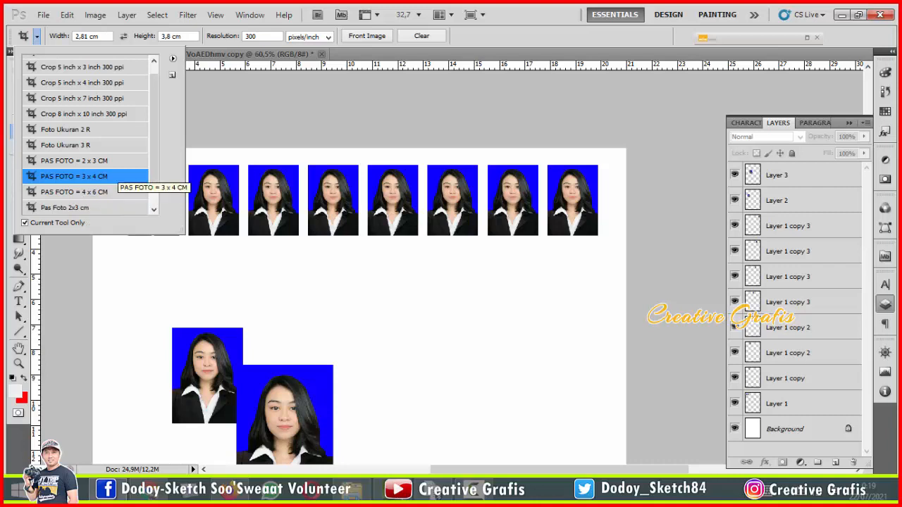
{"action": "left_click", "coordinate": [77, 160]}
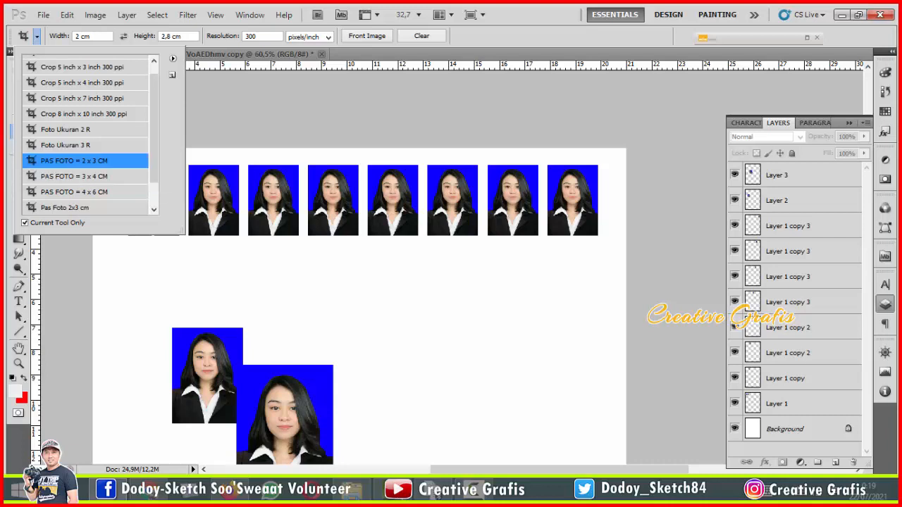
{"action": "left_click", "coordinate": [77, 176]}
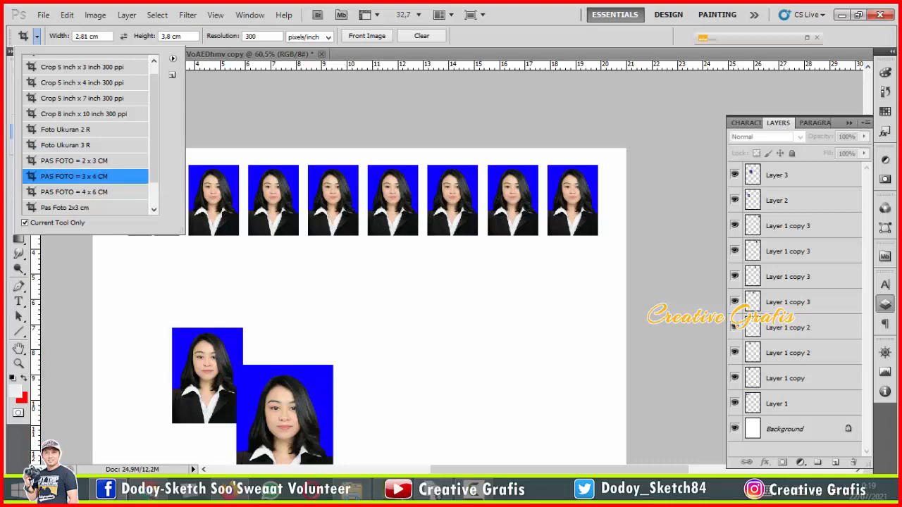
{"action": "scroll", "coordinate": [90, 135], "scroll_direction": "down", "scroll_amount": 1}
{"action": "double_click", "coordinate": [77, 187]}
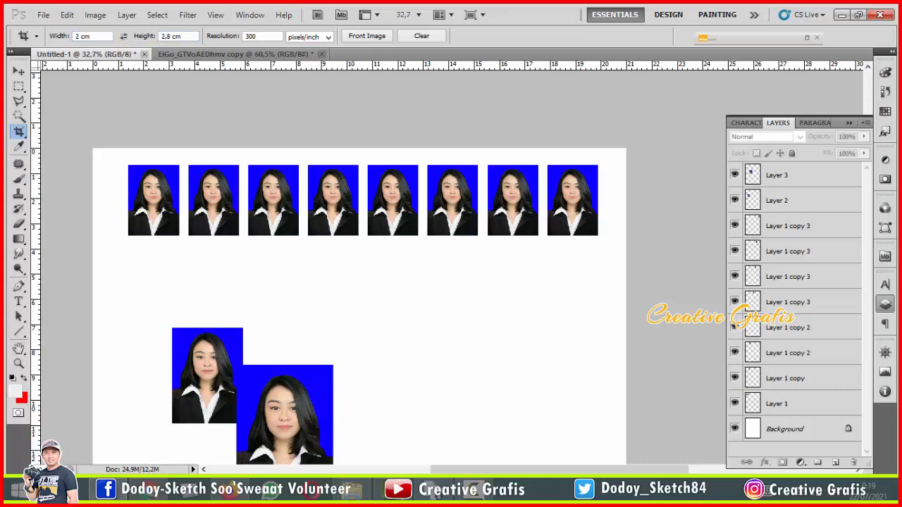
{"action": "left_click", "coordinate": [37, 36]}
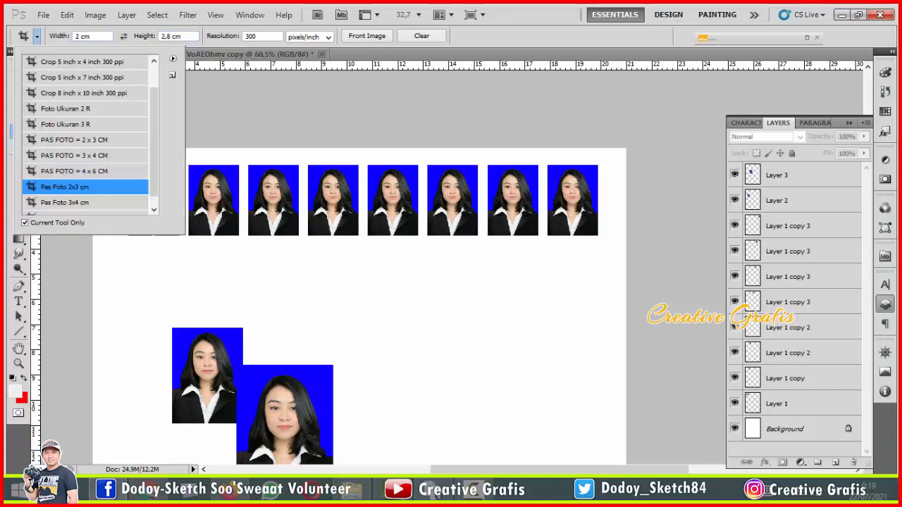
{"action": "scroll", "coordinate": [451, 267], "scroll_direction": "down", "scroll_amount": 2}
{"action": "left_click", "coordinate": [98, 203]}
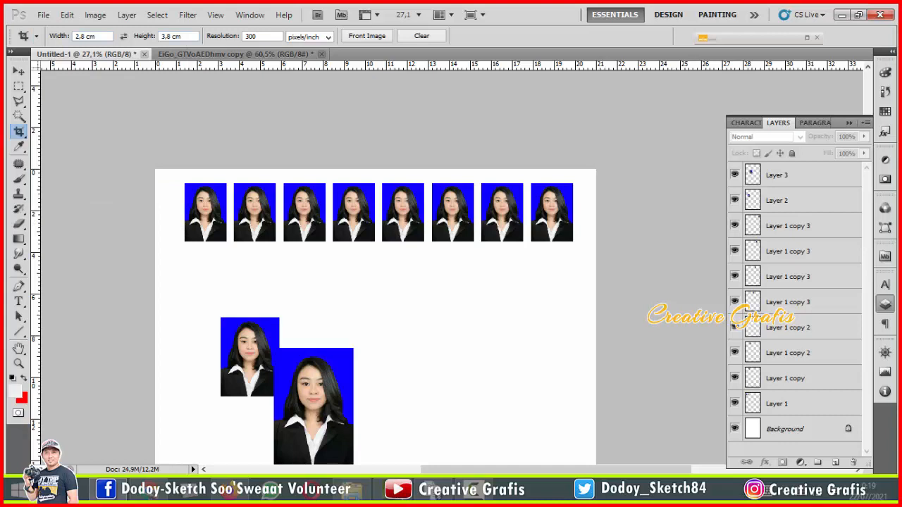
{"action": "left_click", "coordinate": [36, 36]}
{"action": "scroll", "coordinate": [92, 205], "scroll_direction": "down", "scroll_amount": 1}
{"action": "left_click", "coordinate": [91, 208]}
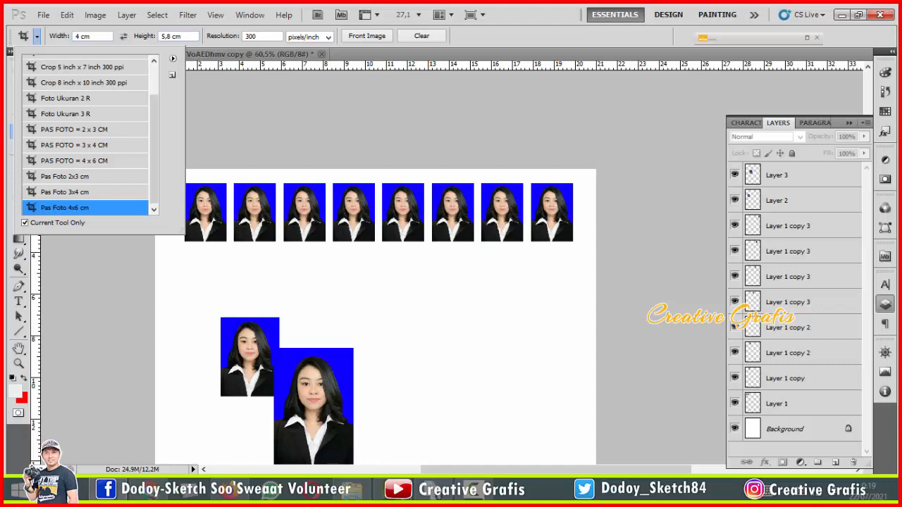
{"action": "left_click", "coordinate": [36, 36]}
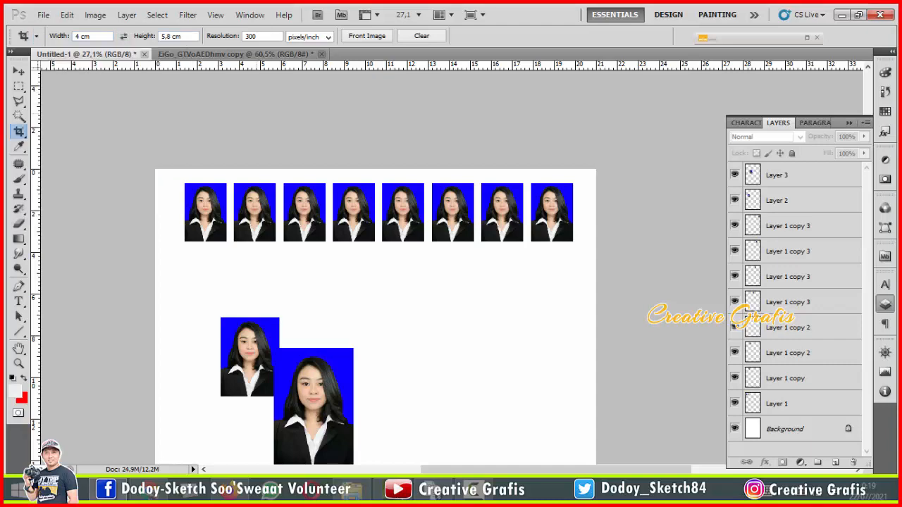
{"action": "scroll", "coordinate": [419, 205], "scroll_direction": "up", "scroll_amount": 5}
{"action": "scroll", "coordinate": [423, 236], "scroll_direction": "down", "scroll_amount": 3}
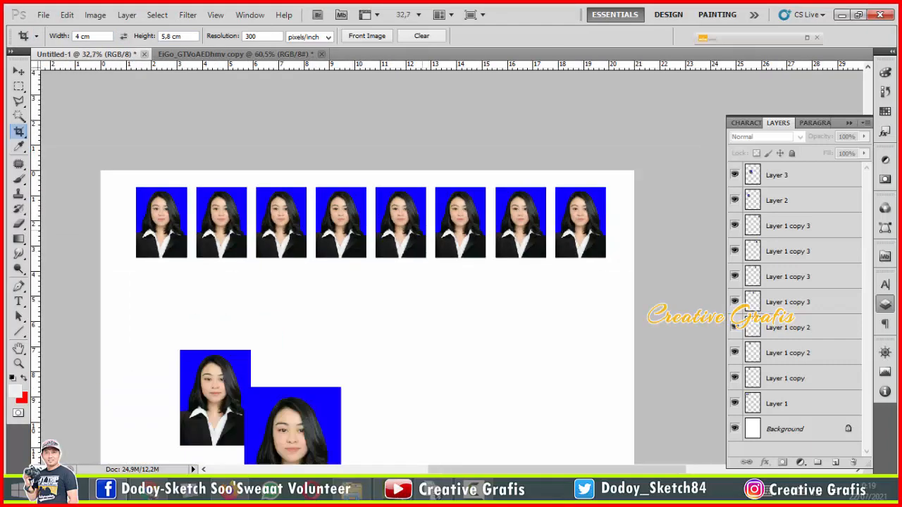
{"action": "scroll", "coordinate": [427, 246], "scroll_direction": "down", "scroll_amount": 6}
{"action": "scroll", "coordinate": [355, 231], "scroll_direction": "up", "scroll_amount": 6}
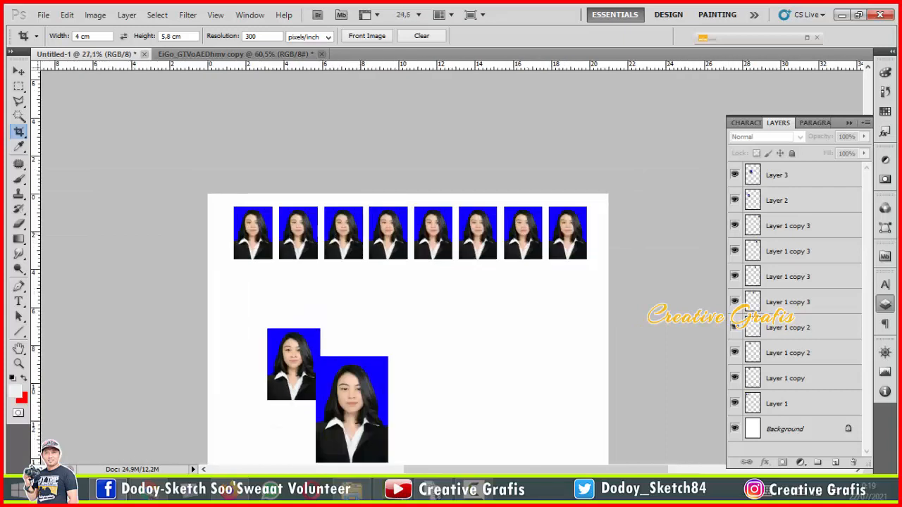
{"action": "scroll", "coordinate": [286, 260], "scroll_direction": "down", "scroll_amount": 2}
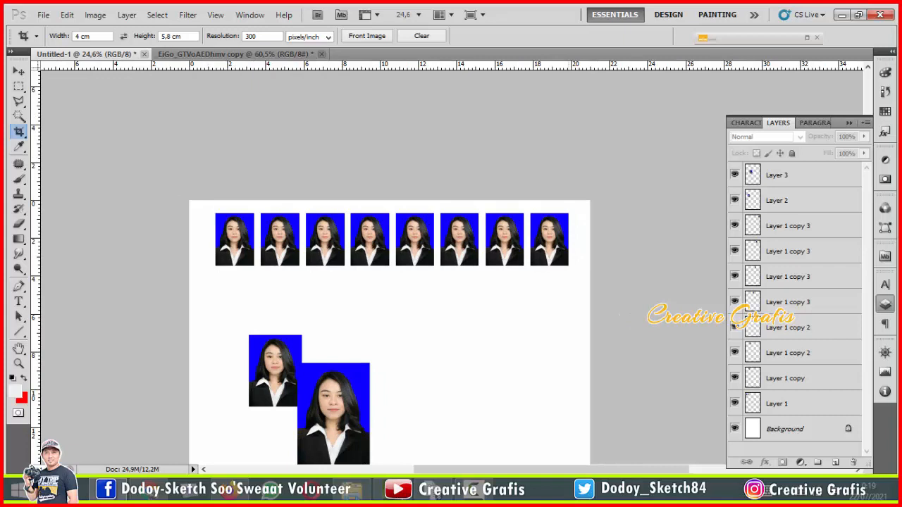
{"action": "scroll", "coordinate": [418, 238], "scroll_direction": "up", "scroll_amount": 4}
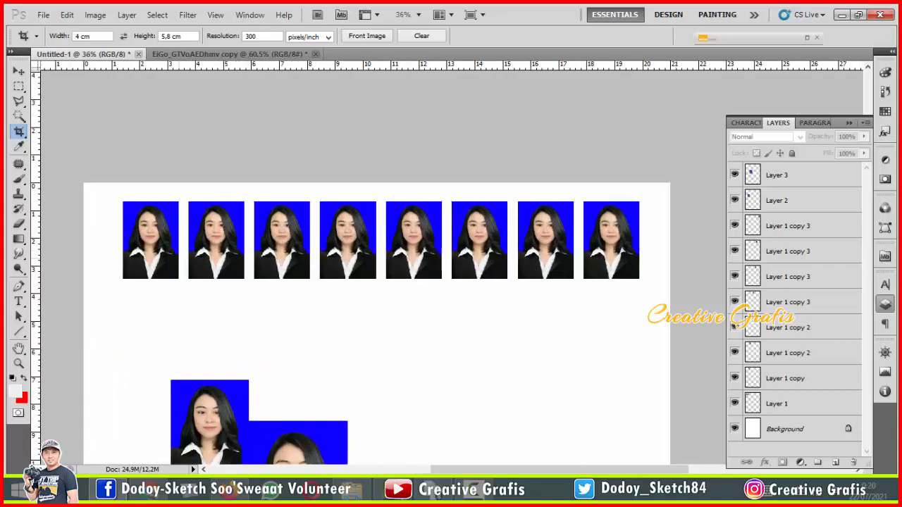
{"action": "scroll", "coordinate": [181, 262], "scroll_direction": "down", "scroll_amount": 5}
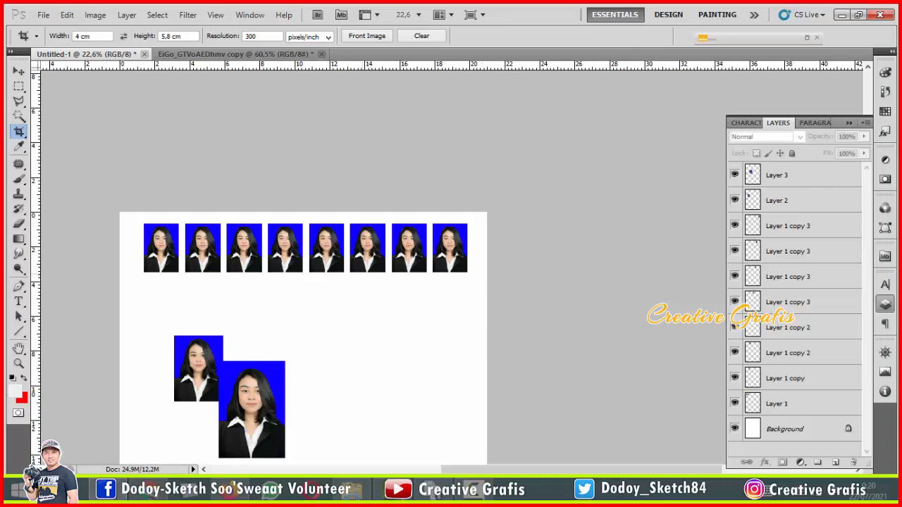
{"action": "scroll", "coordinate": [244, 236], "scroll_direction": "up", "scroll_amount": 6}
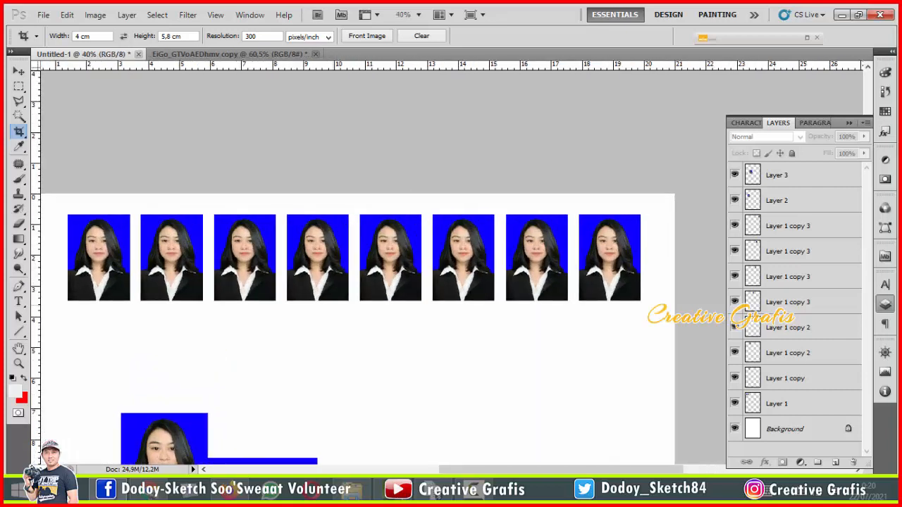